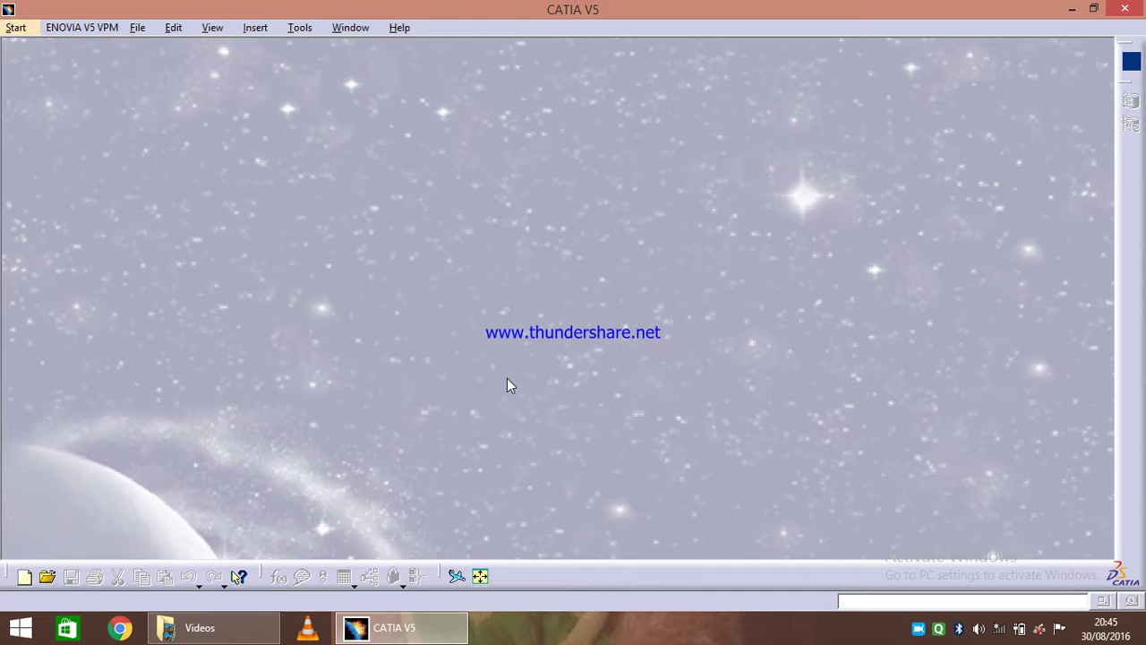
Create a new Part Design part called exercise-3 and open a sketch on its yz plane
click(27, 31)
mouse_move(59, 204)
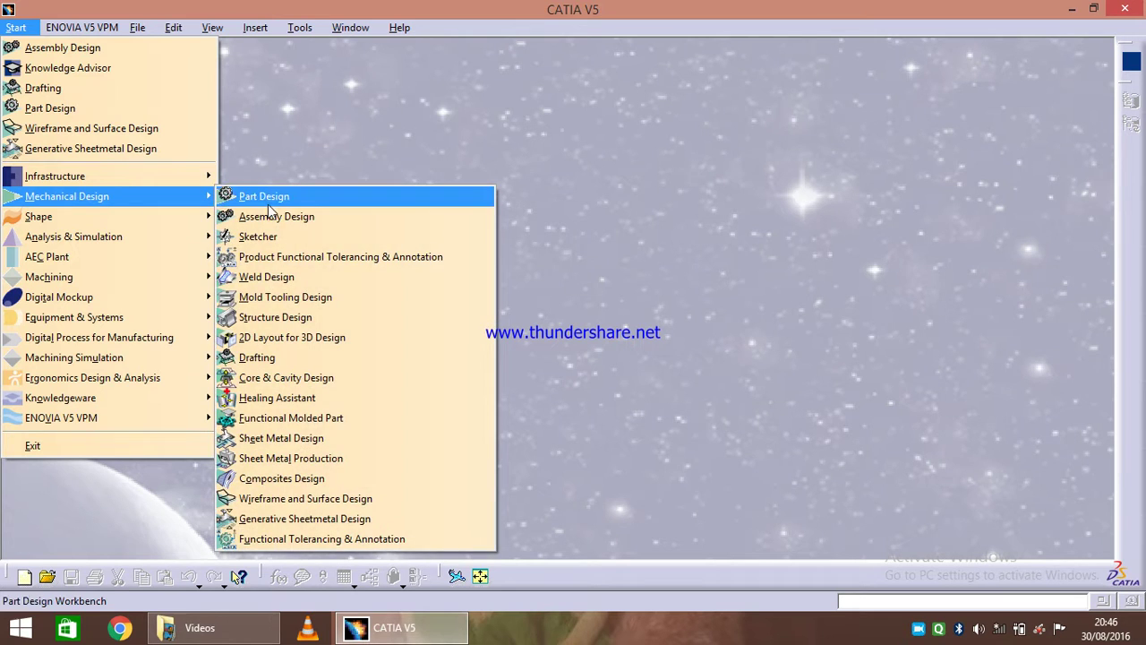
click(330, 204)
text(exe)
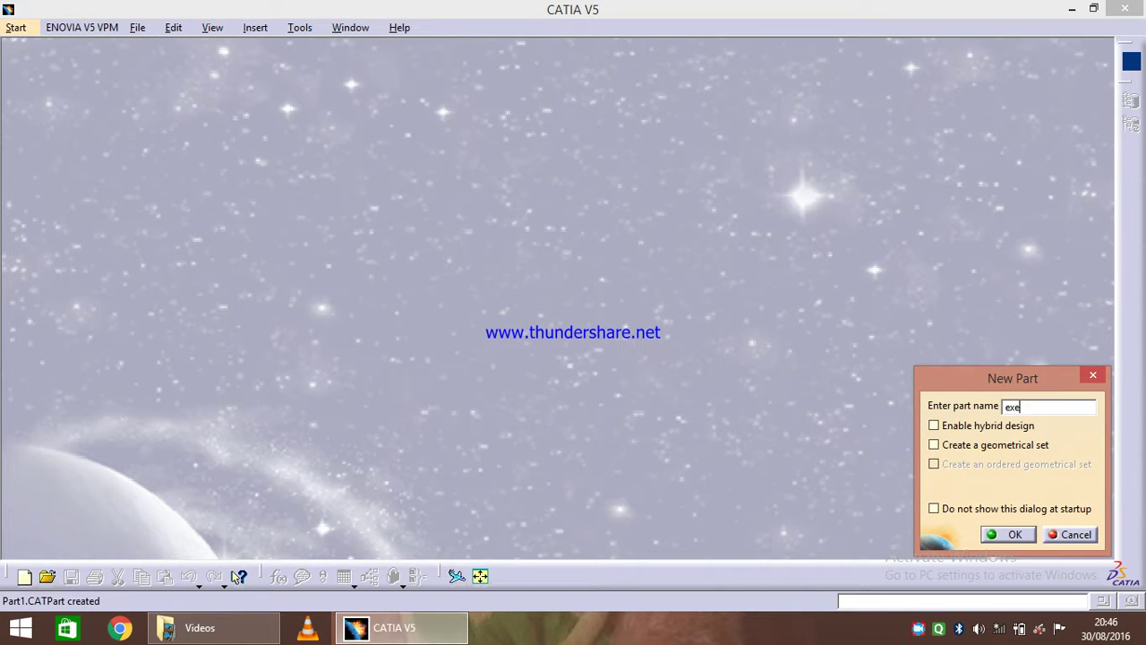
text(rcise-3)
click(1010, 534)
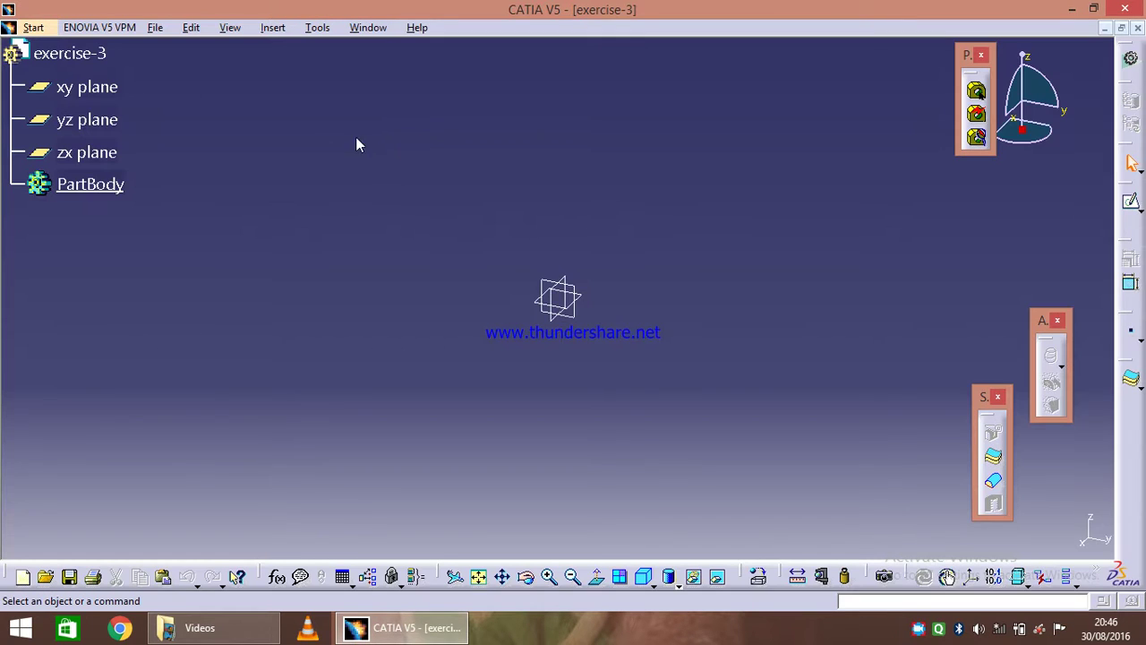
click(87, 119)
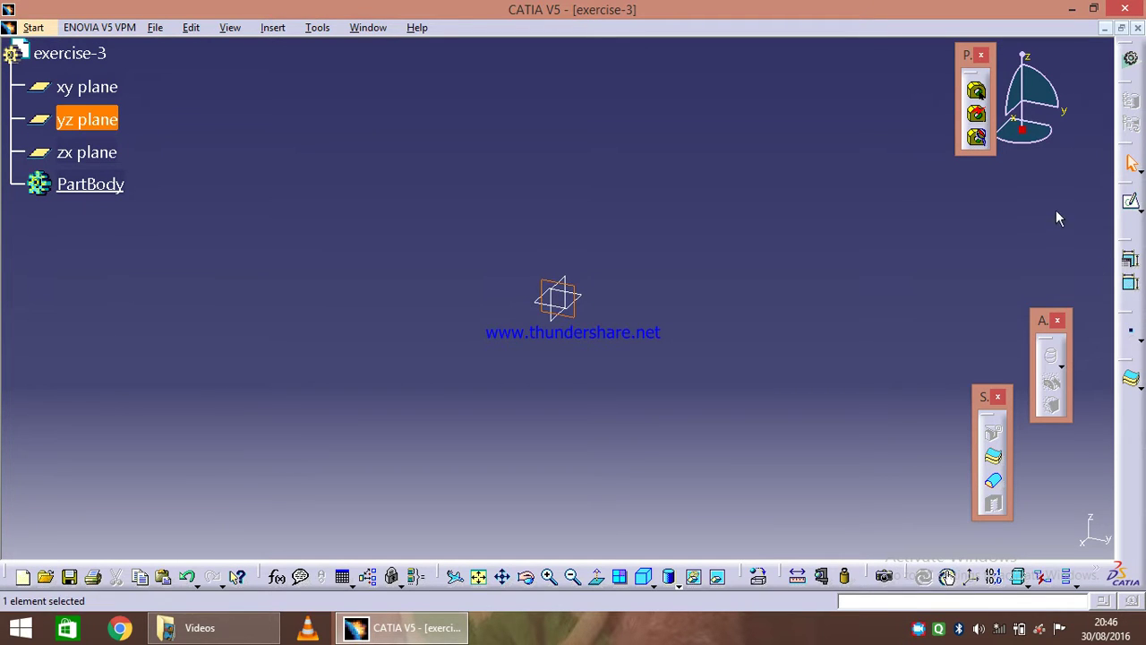
click(1131, 202)
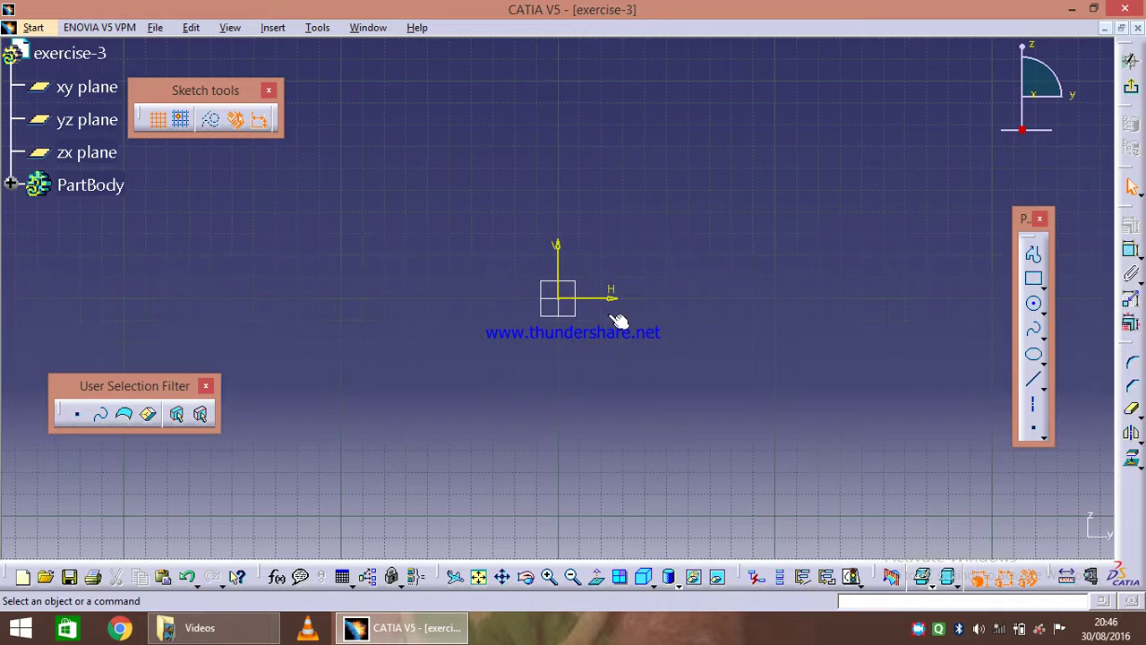
Draw a 50 mm horizontal line starting at the sketch origin
mouse_move(609, 186)
middle_down()
mouse_move(600, 389)
mouse_move(602, 316)
middle_up()
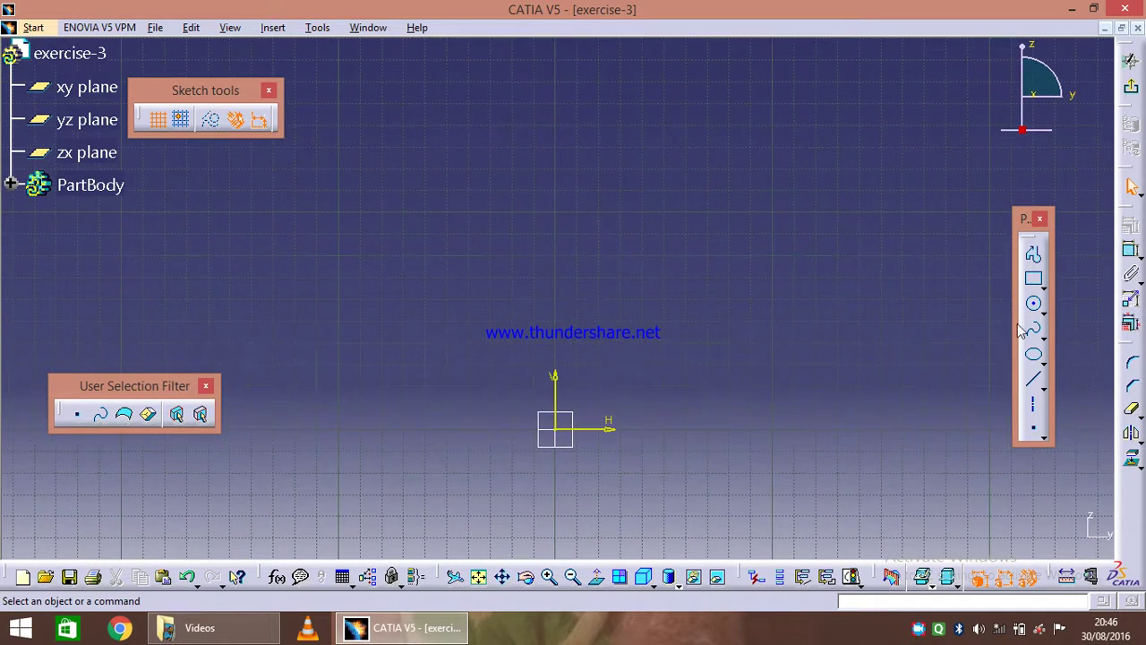
click(1035, 385)
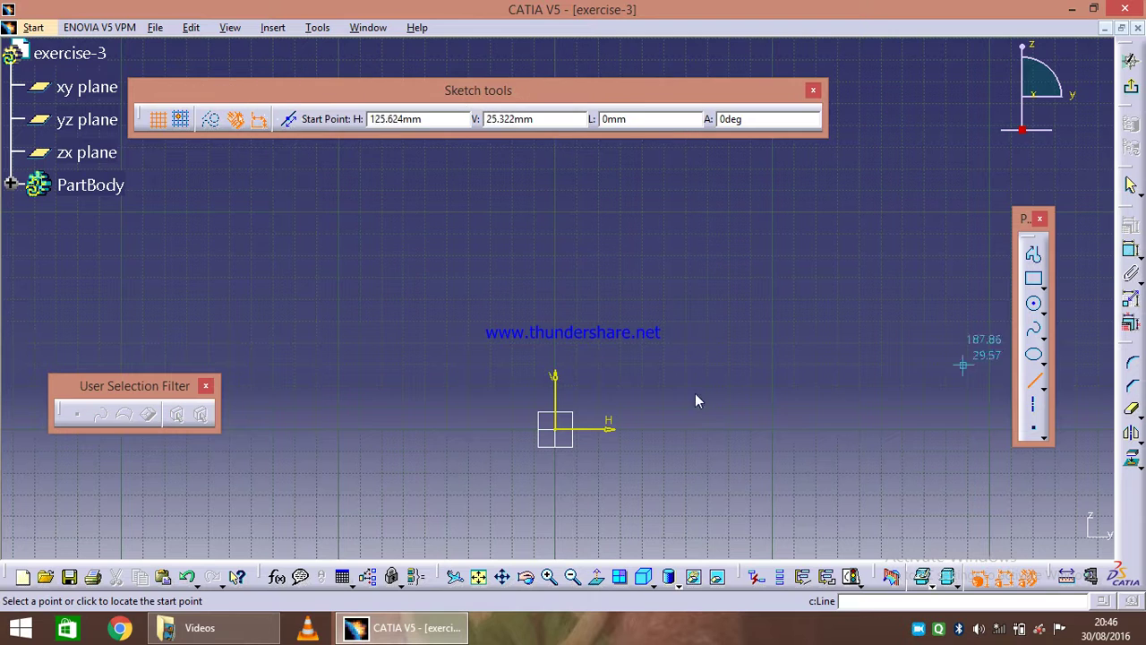
click(566, 439)
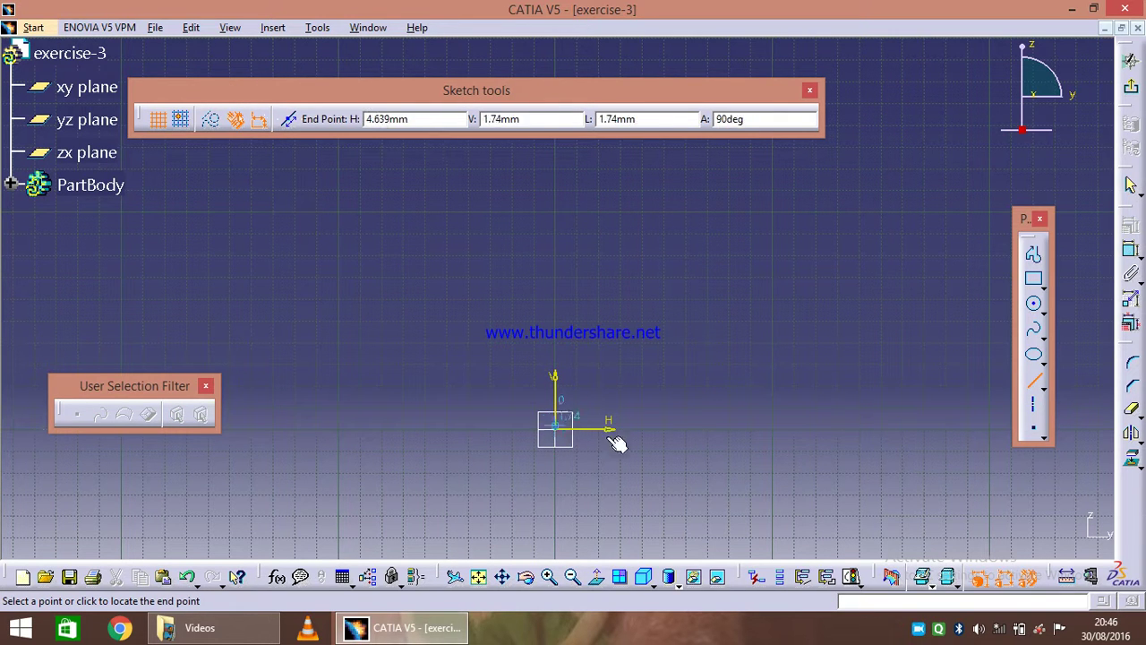
key(Tab)
key(Tab)
key(Tab)
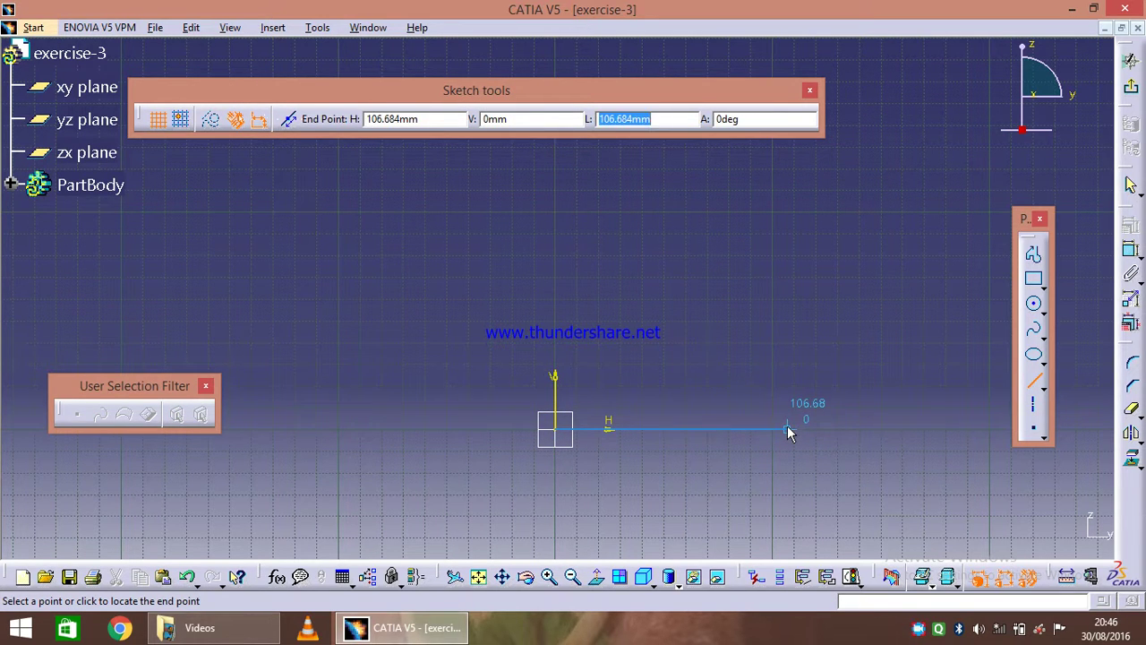
text(50)
key(Tab)
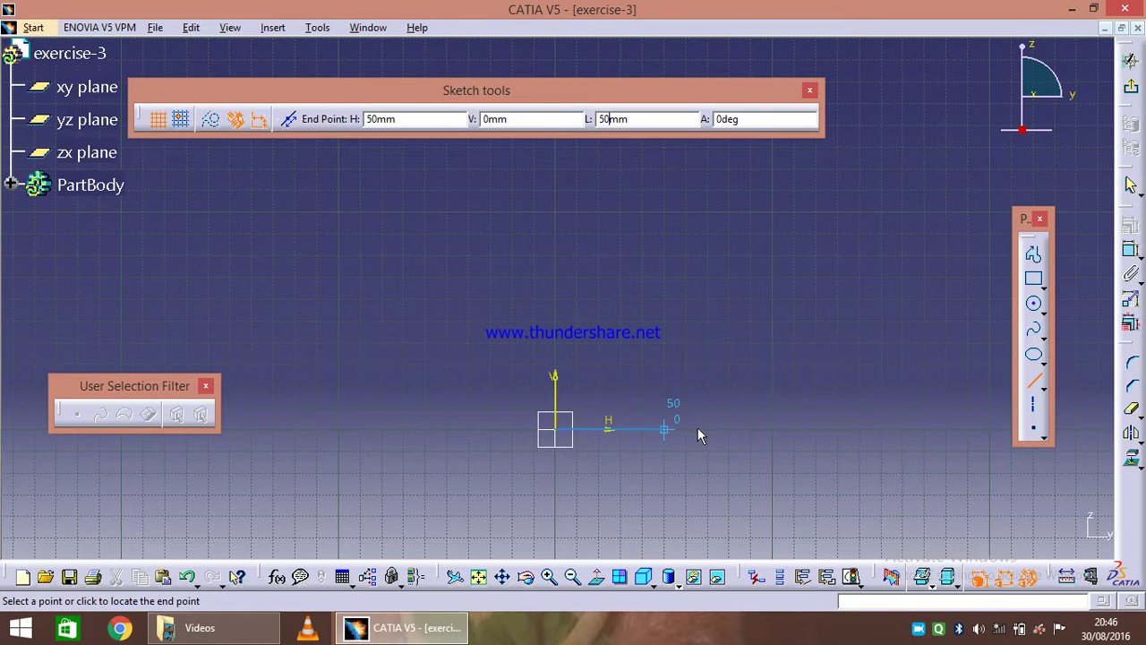
click(698, 429)
click(738, 387)
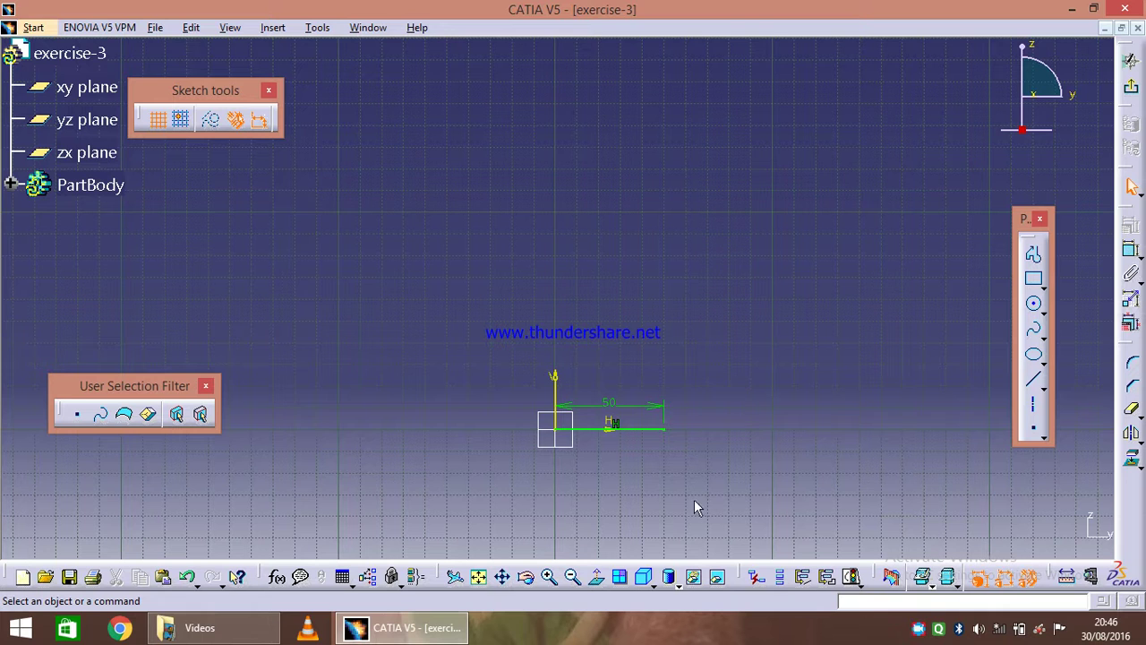
mouse_move(598, 296)
middle_down()
mouse_move(594, 281)
mouse_move(587, 313)
middle_up()
Offset the base line upward by 12 mm, then offset the new line a further 40 mm
click(1131, 432)
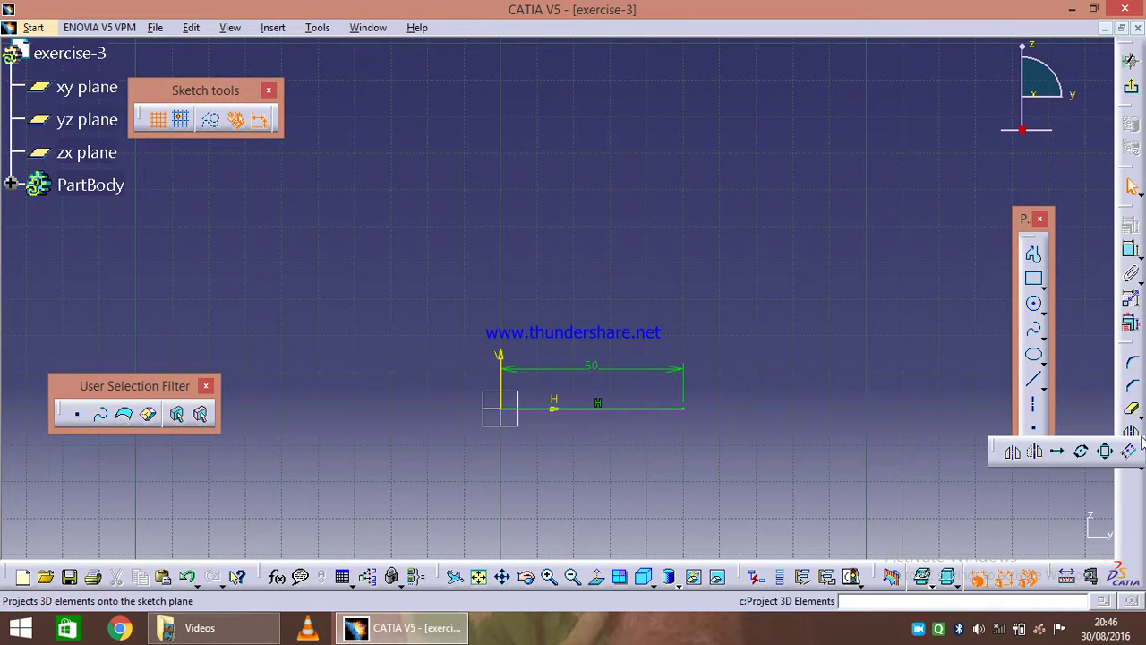
click(1130, 453)
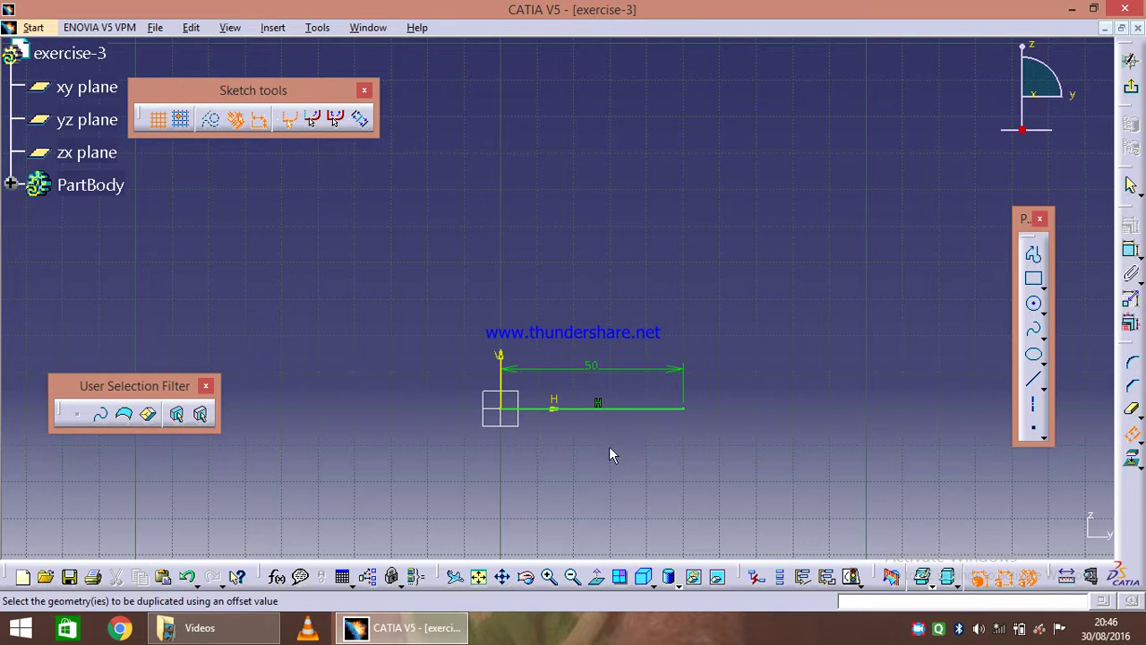
click(655, 411)
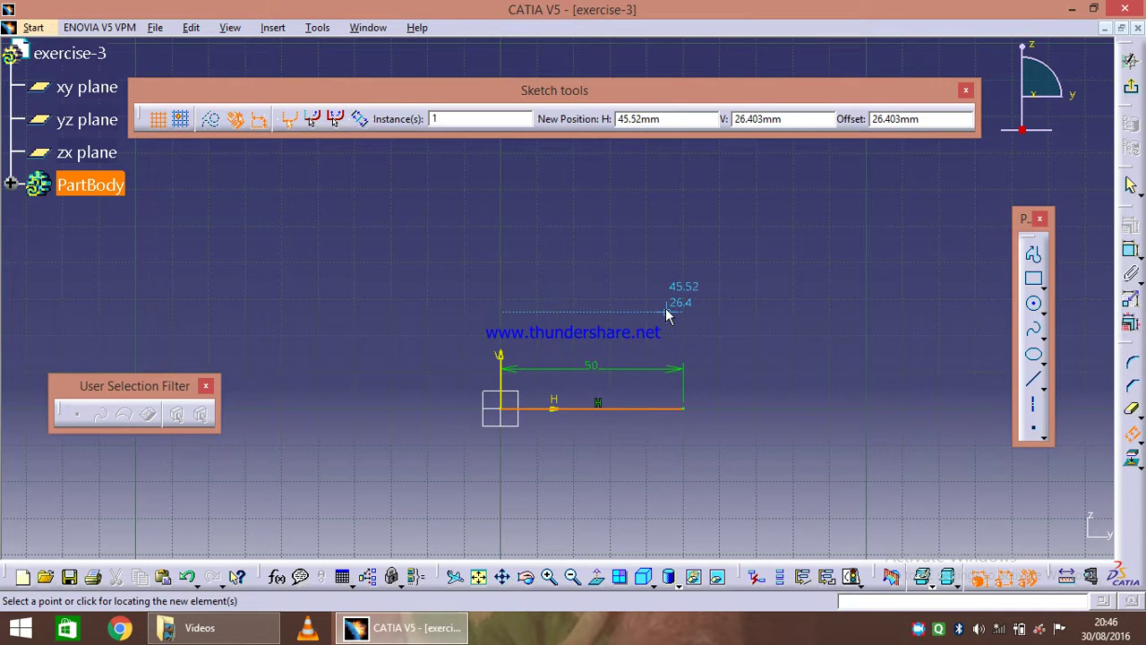
key(Tab)
key(Tab)
key(Tab)
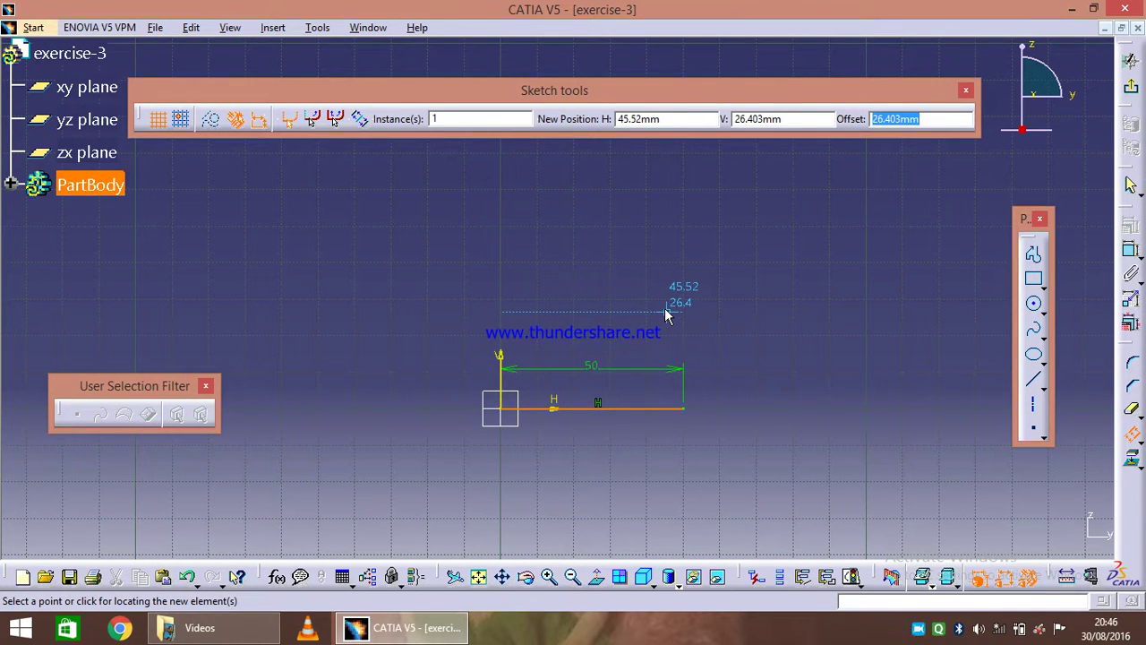
text(12)
key(Return)
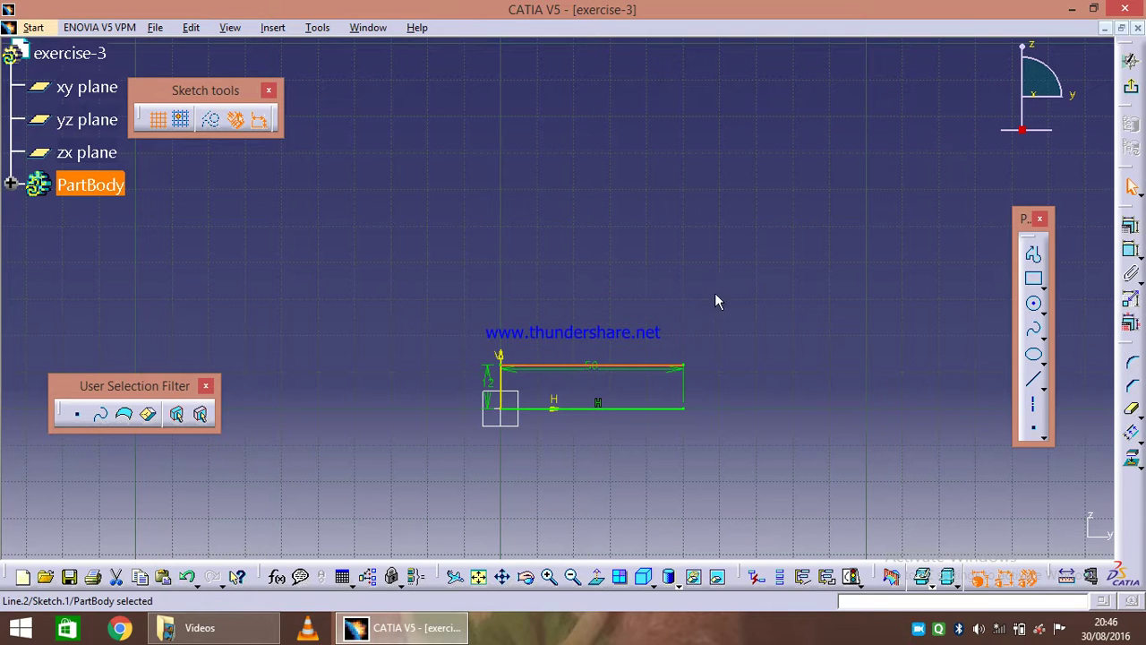
click(1132, 437)
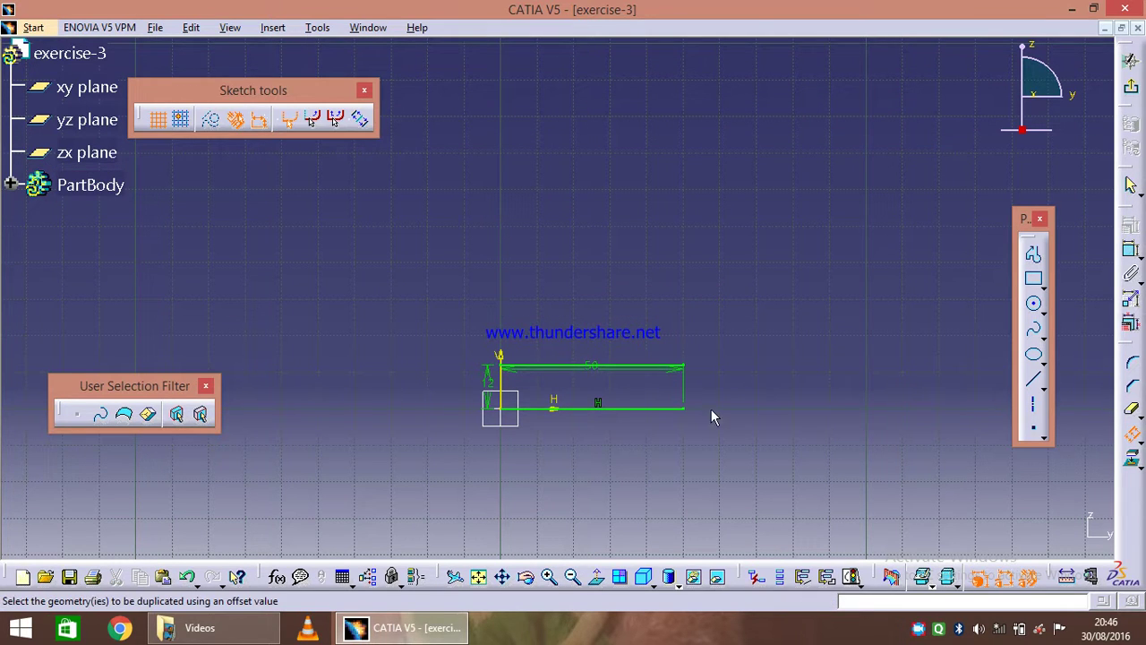
click(651, 368)
key(Tab)
key(Tab)
key(Tab)
key(Tab)
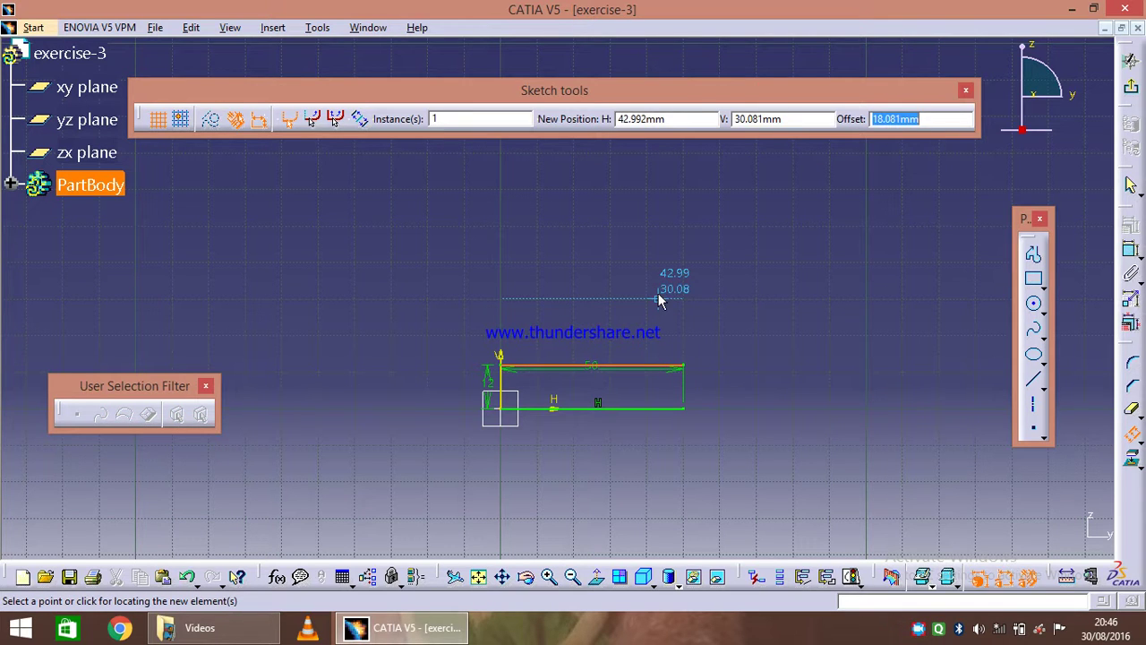
text(40)
key(Return)
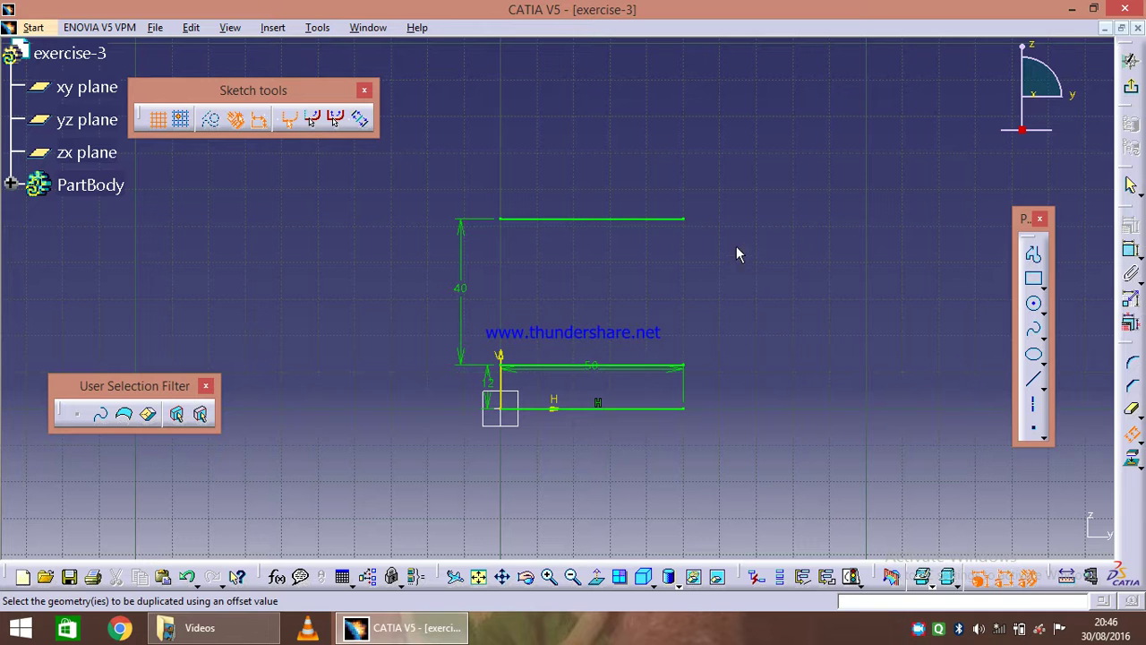
Offset the top line 15 mm downward, then offset that line 6 mm further down
click(639, 220)
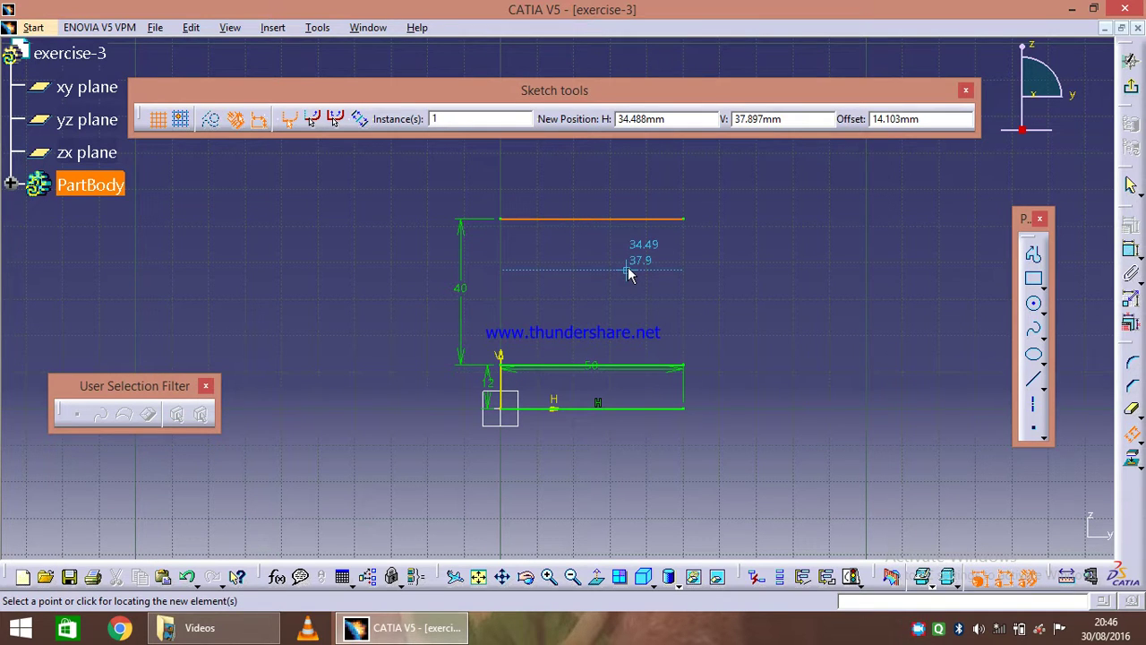
key(Tab)
key(Tab)
key(Tab)
text(15)
key(Return)
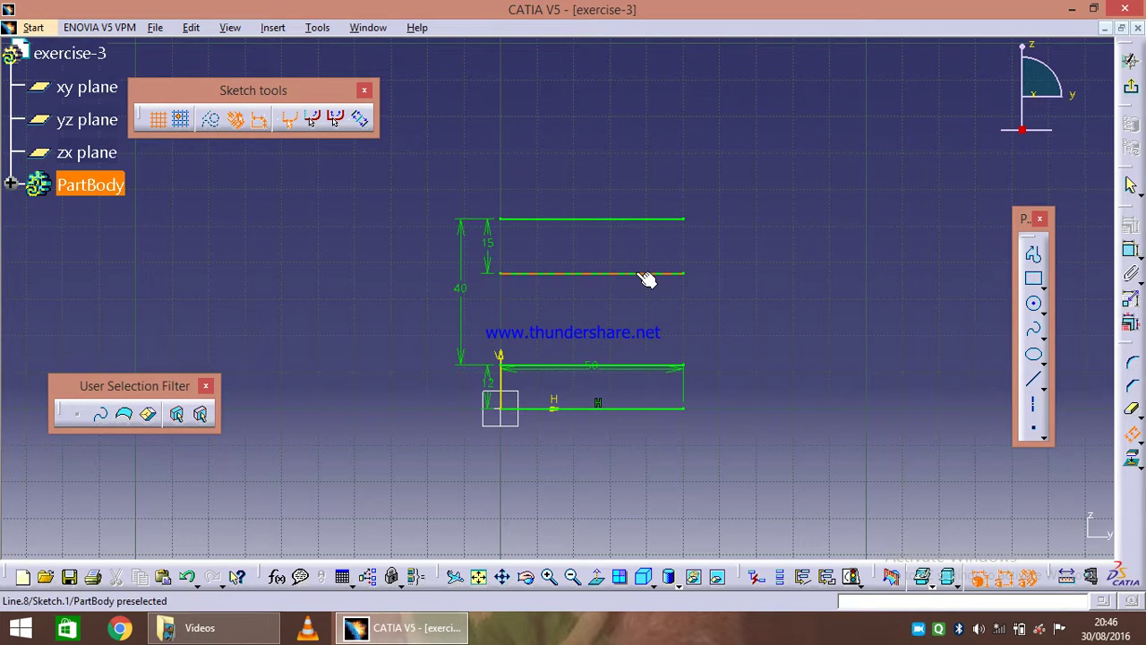
click(643, 273)
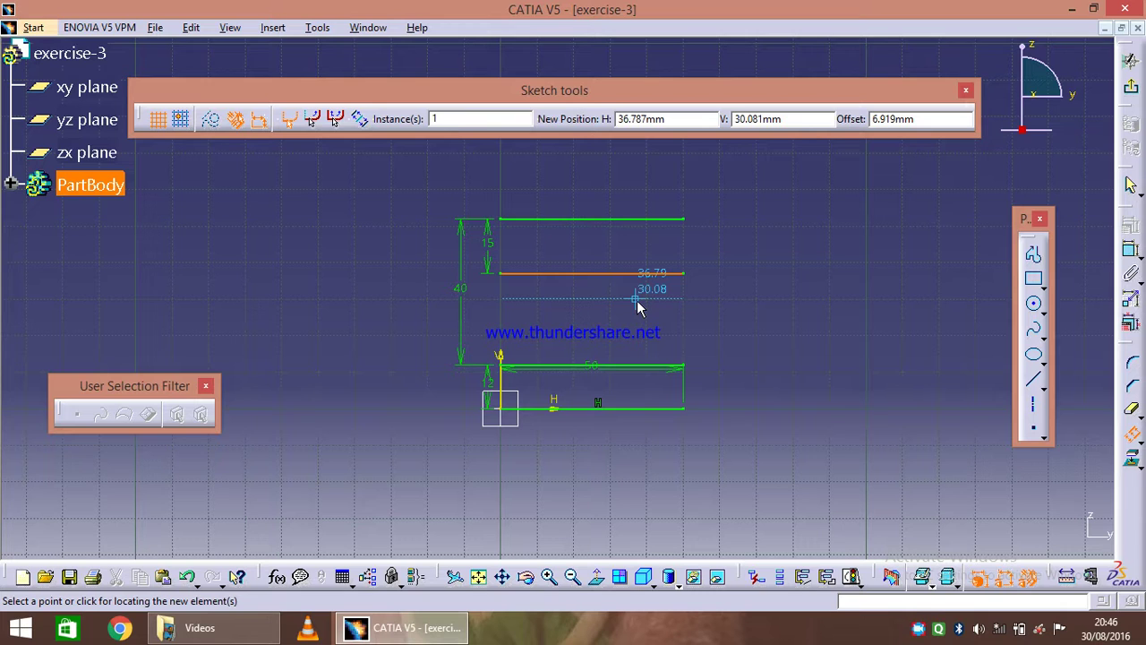
key(Tab)
key(Tab)
key(Tab)
key(Tab)
text(6)
key(Return)
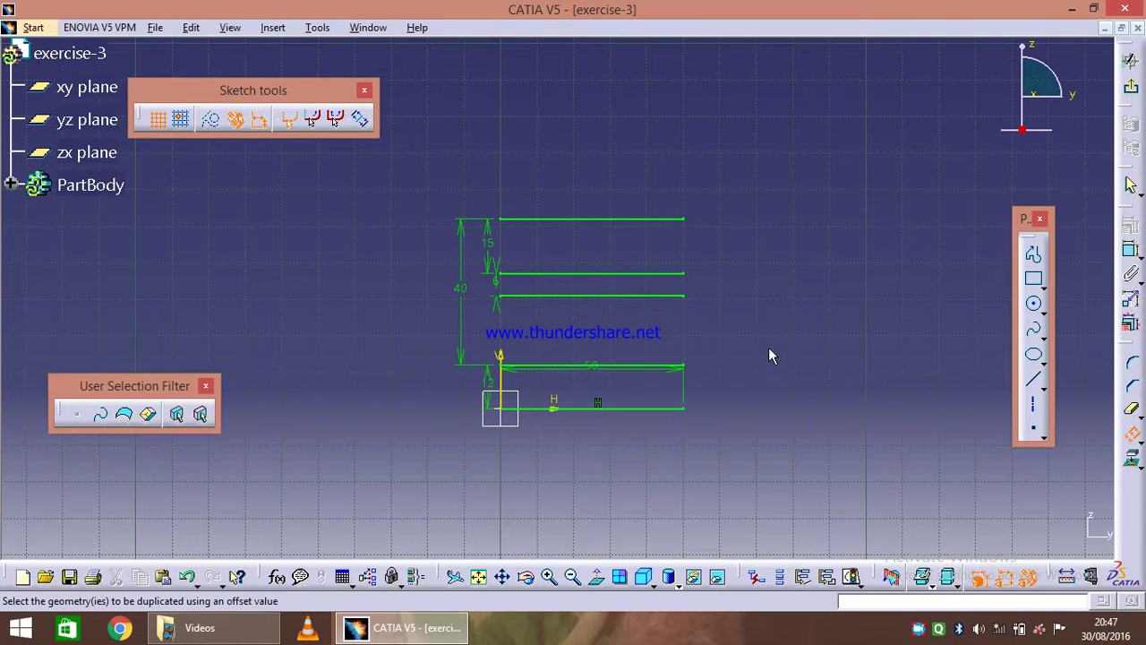
click(1034, 378)
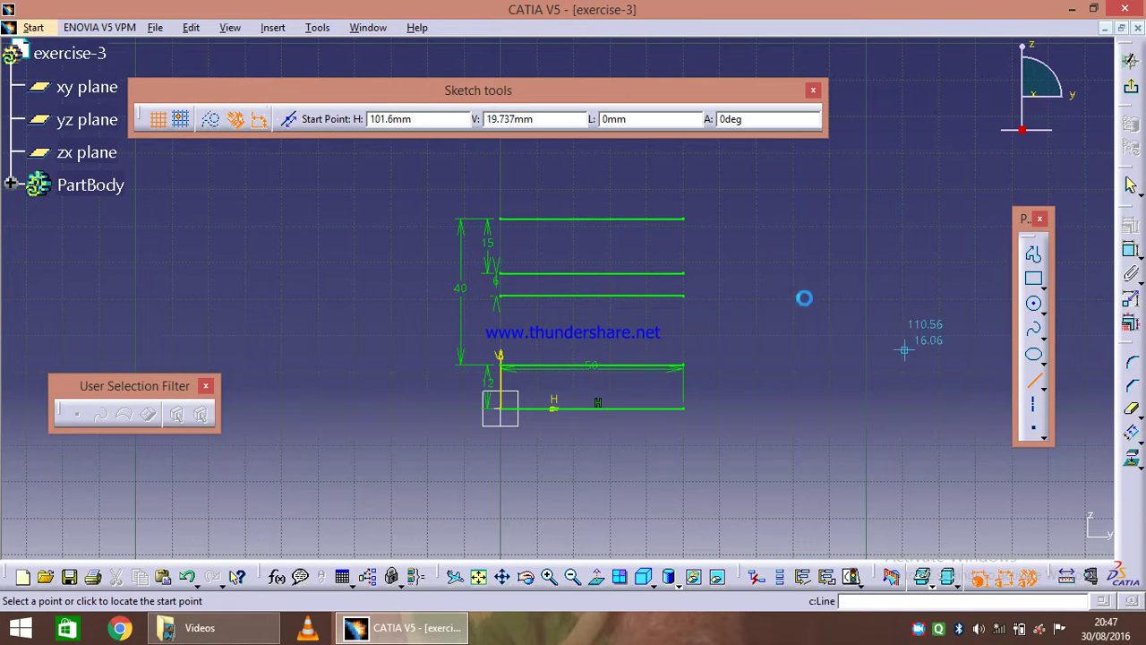
Draw a vertical line joining the right ends and offset it 24 mm to the left
click(695, 227)
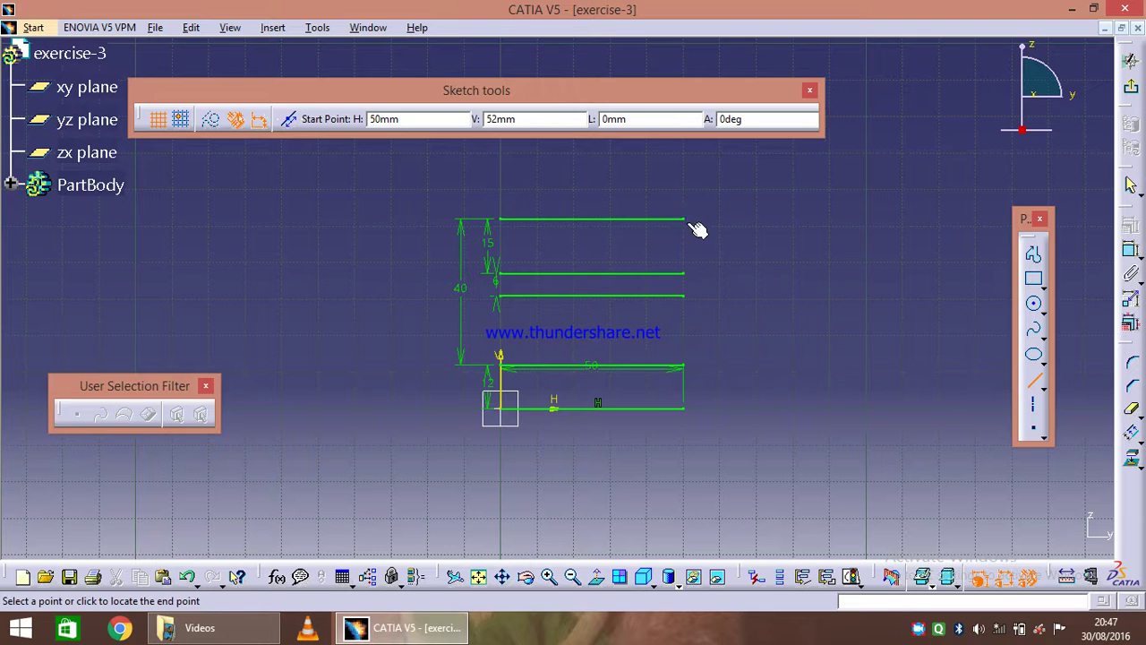
click(685, 409)
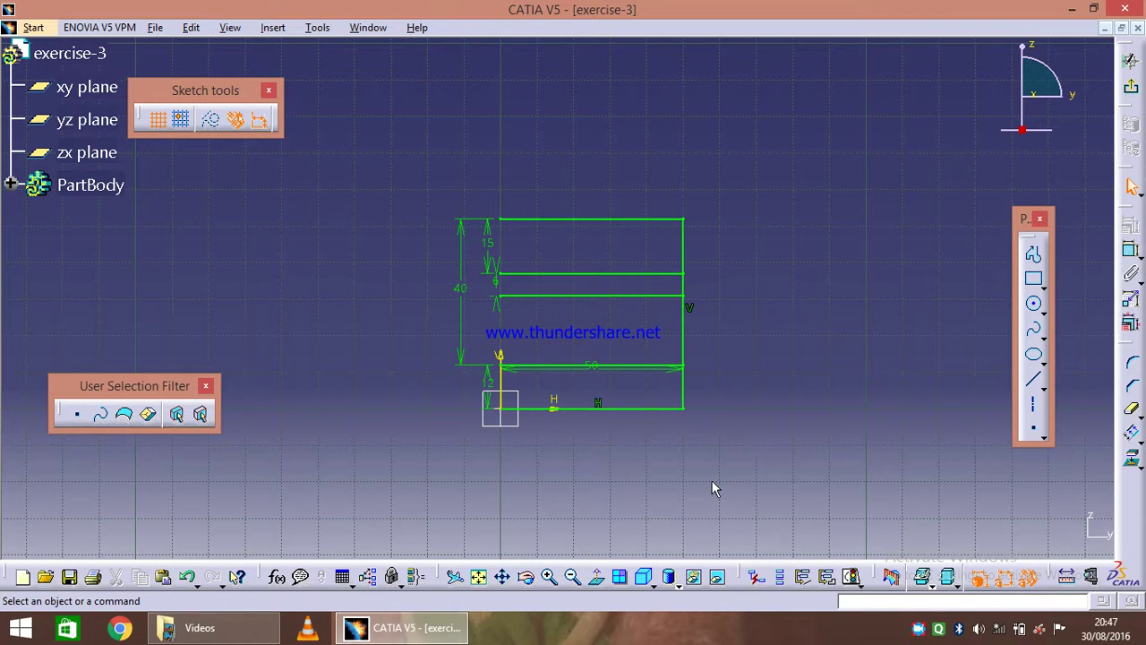
click(1133, 434)
click(684, 341)
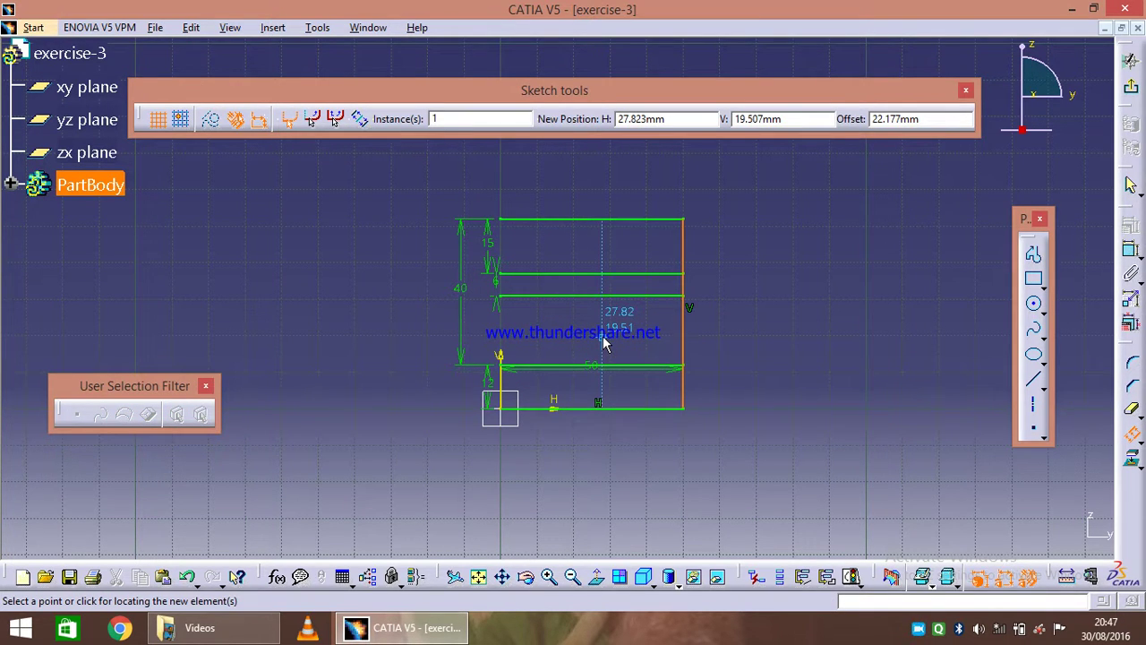
key(Tab)
key(Tab)
key(Tab)
key(Tab)
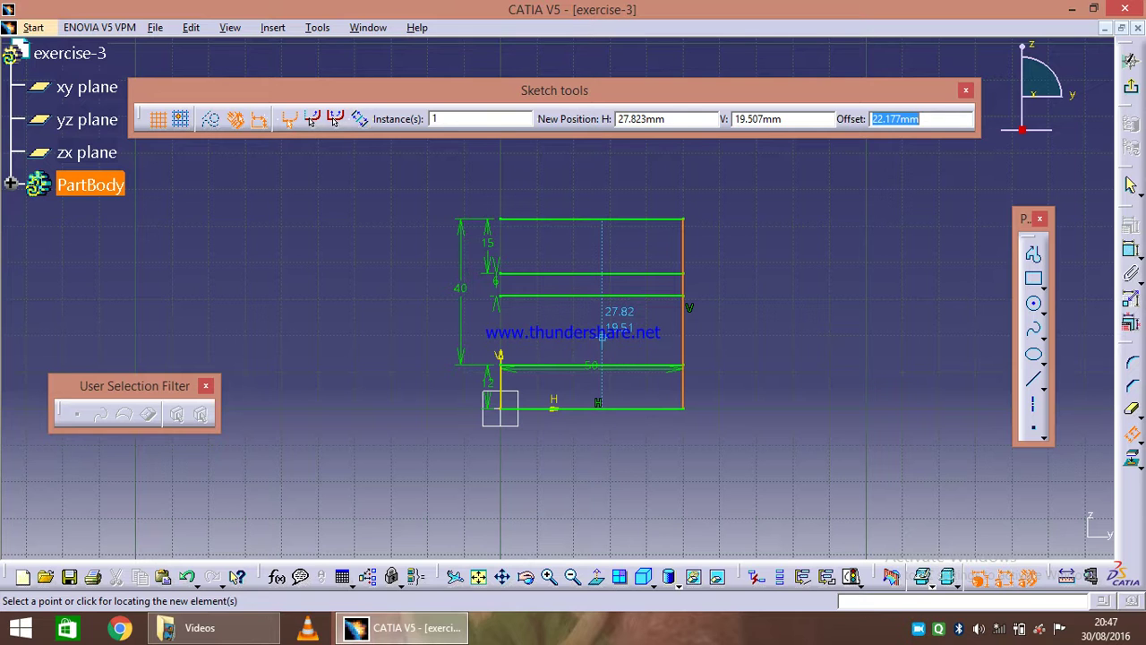
text(24)
key(Return)
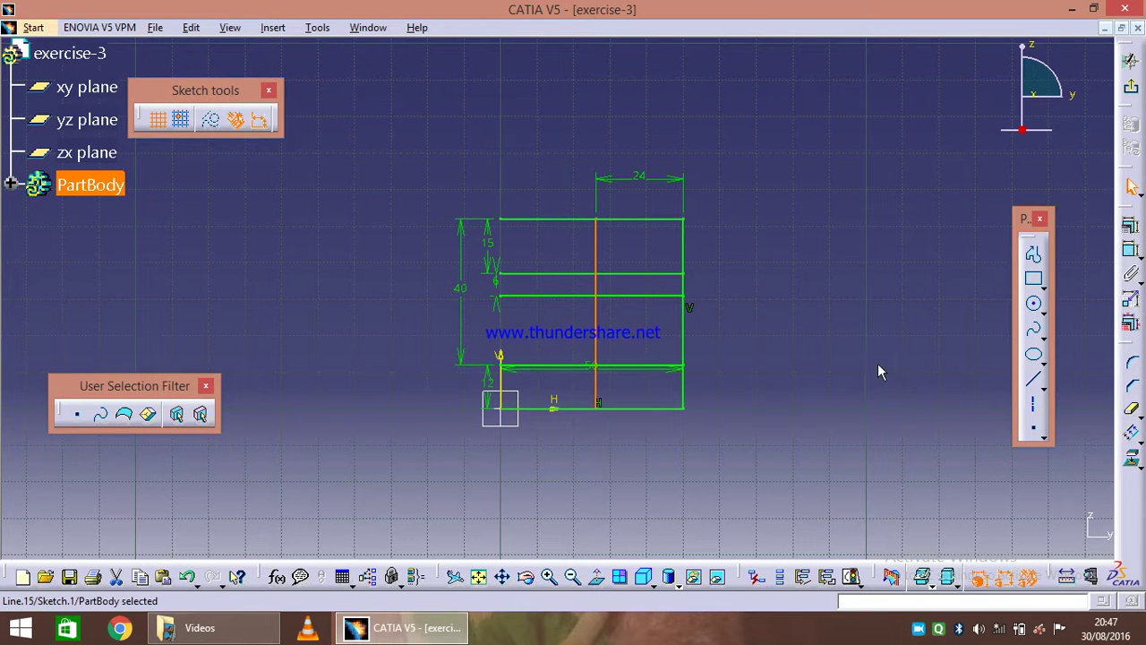
click(838, 360)
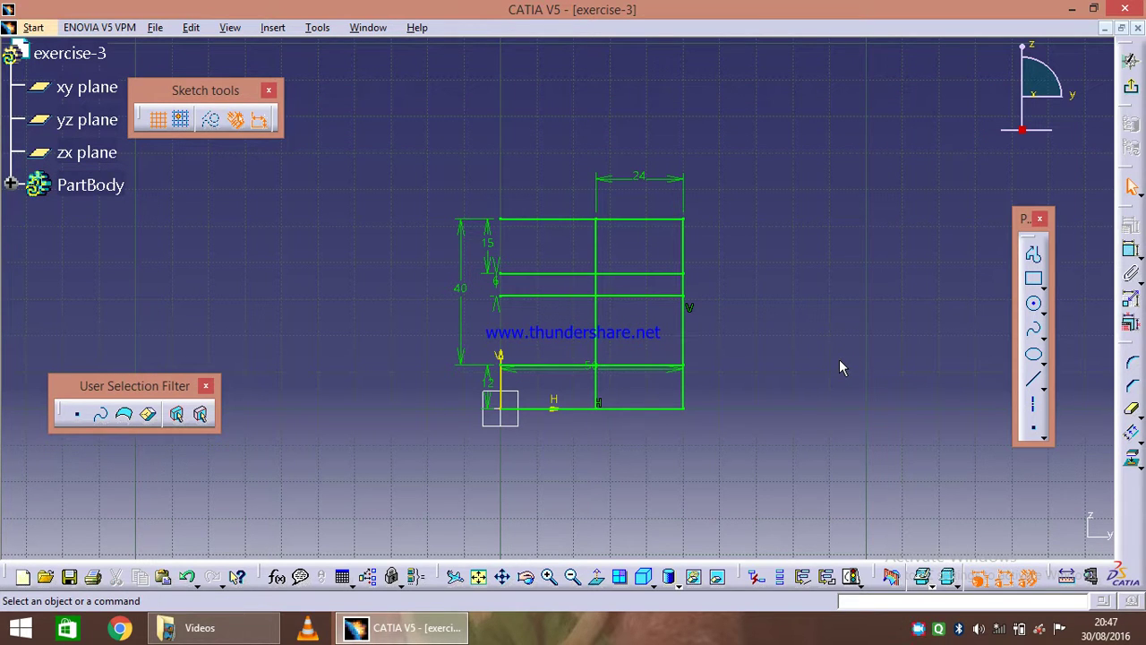
Add two more vertical offset lines, spaced 8 mm and then 15 mm
click(1132, 433)
click(596, 320)
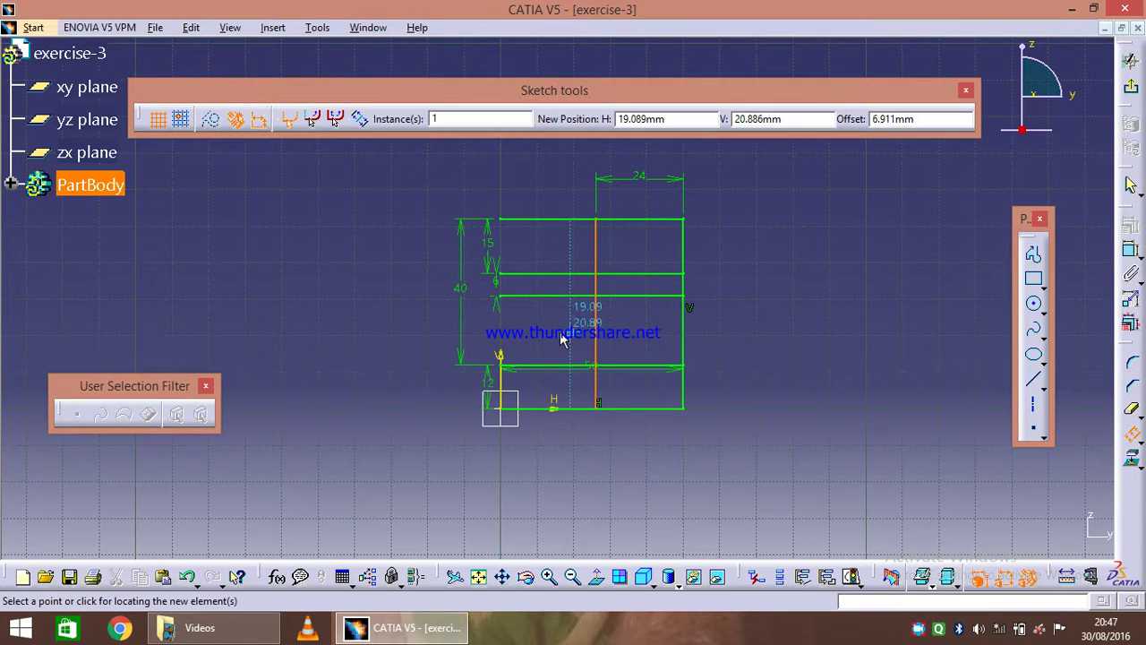
key(Tab)
key(Tab)
key(Tab)
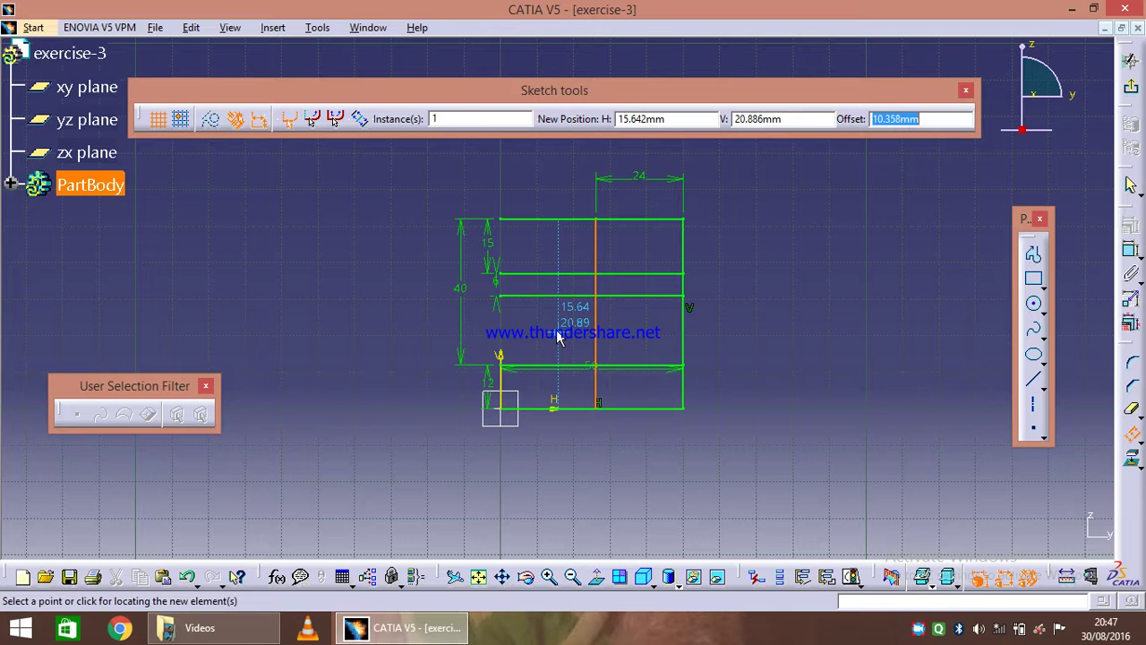
text(8)
key(Return)
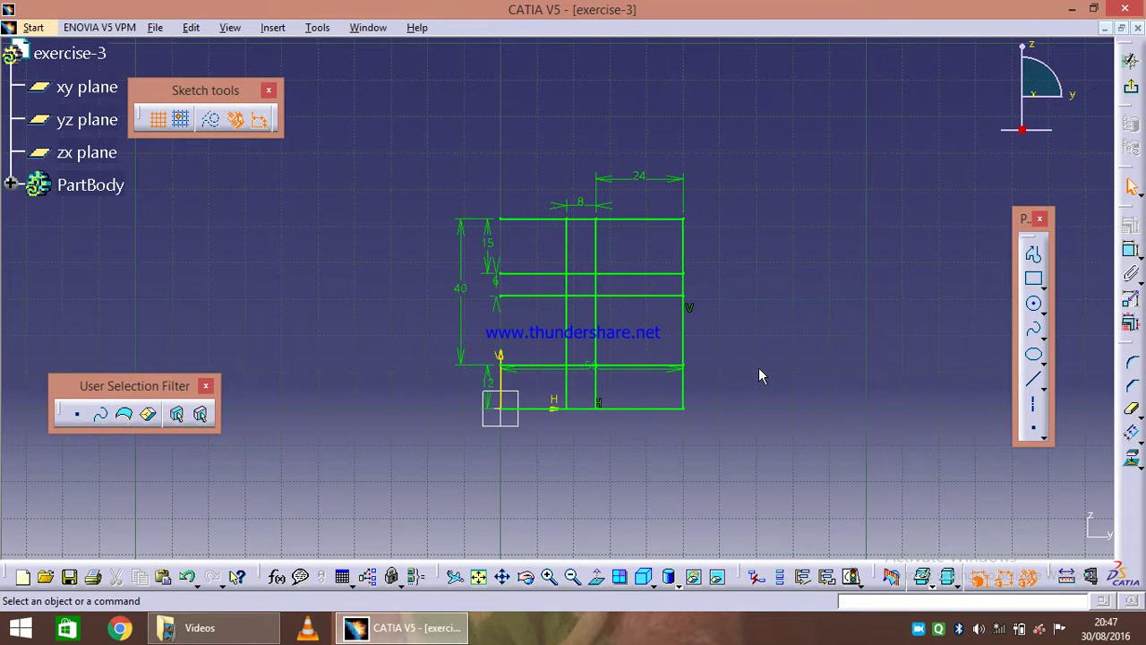
click(1131, 433)
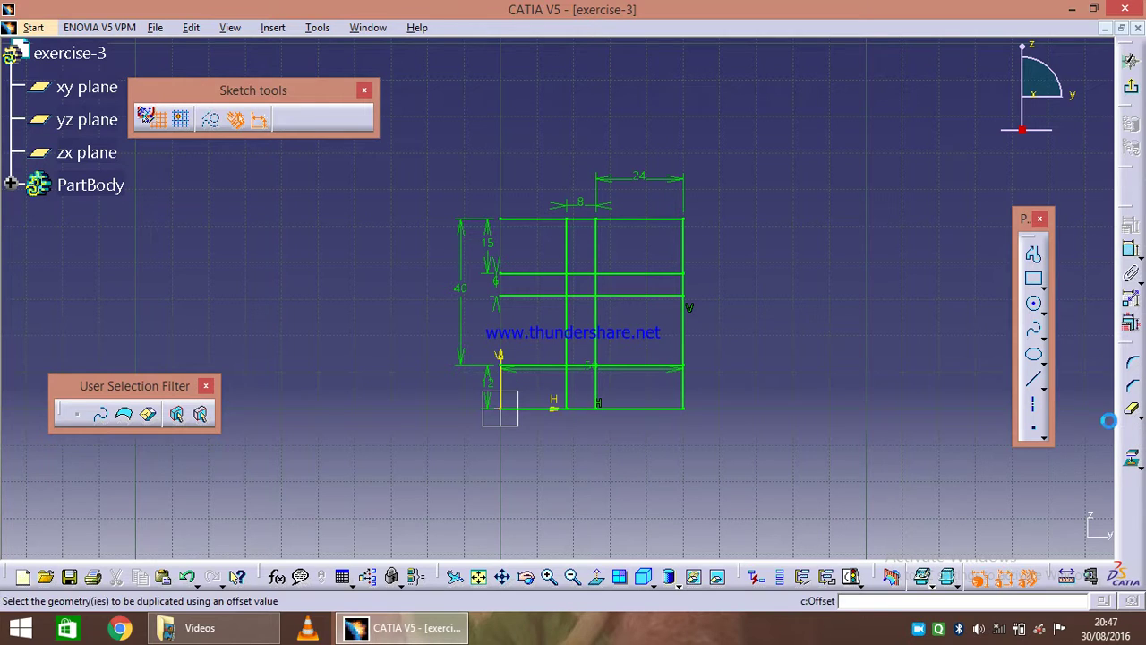
click(566, 333)
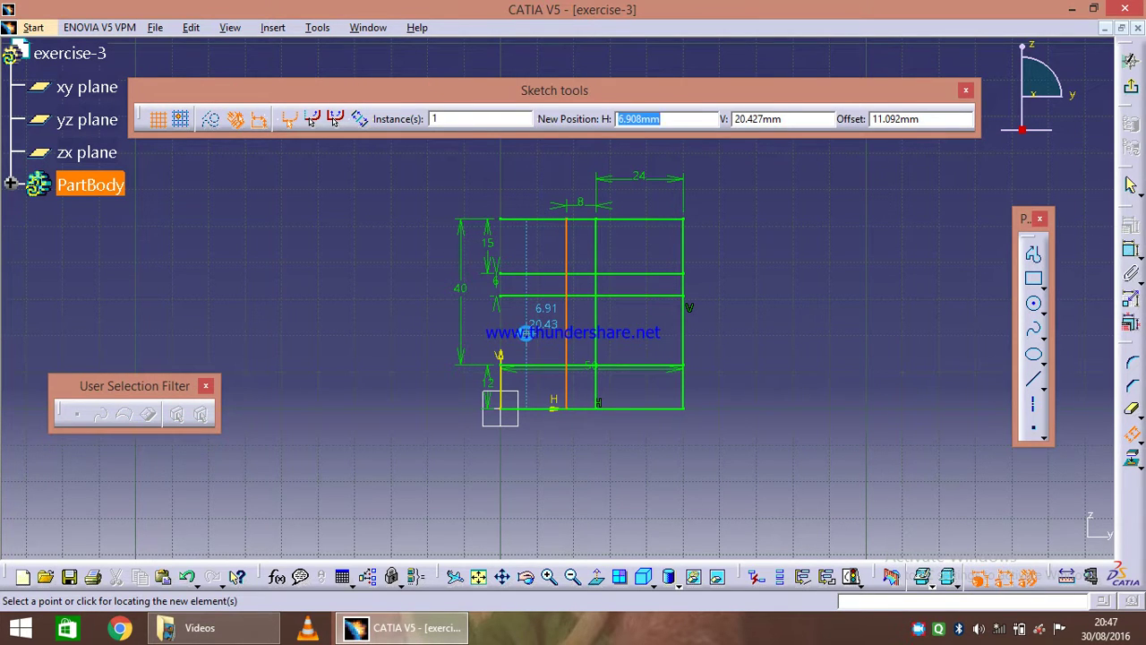
key(Tab)
key(Tab)
text(1)
key(Return)
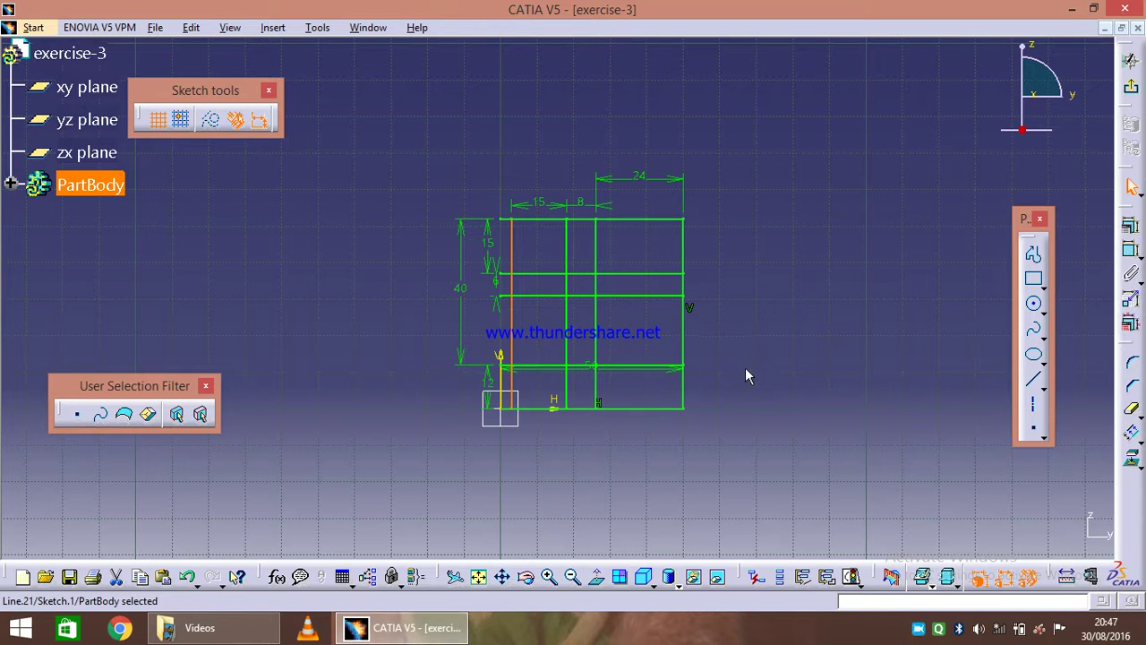
mouse_move(636, 470)
middle_down()
mouse_move(632, 430)
mouse_move(701, 475)
mouse_move(706, 403)
middle_up()
Quick Trim the surplus segments on the right side of the grid
middle_drag(649, 483, 654, 466)
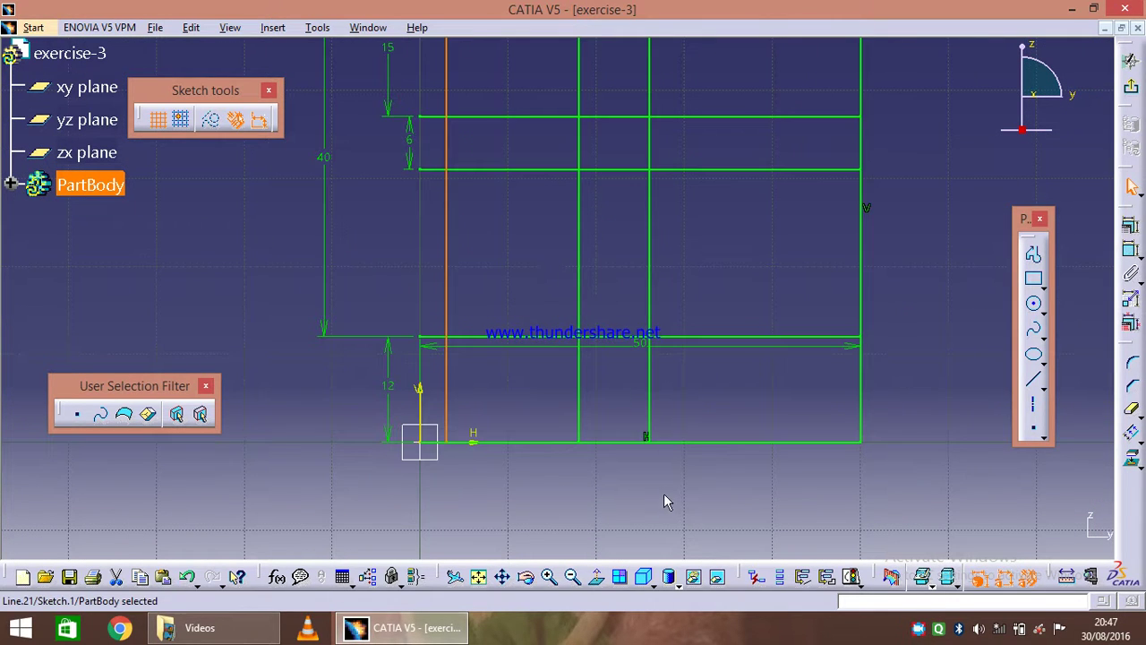
click(1134, 421)
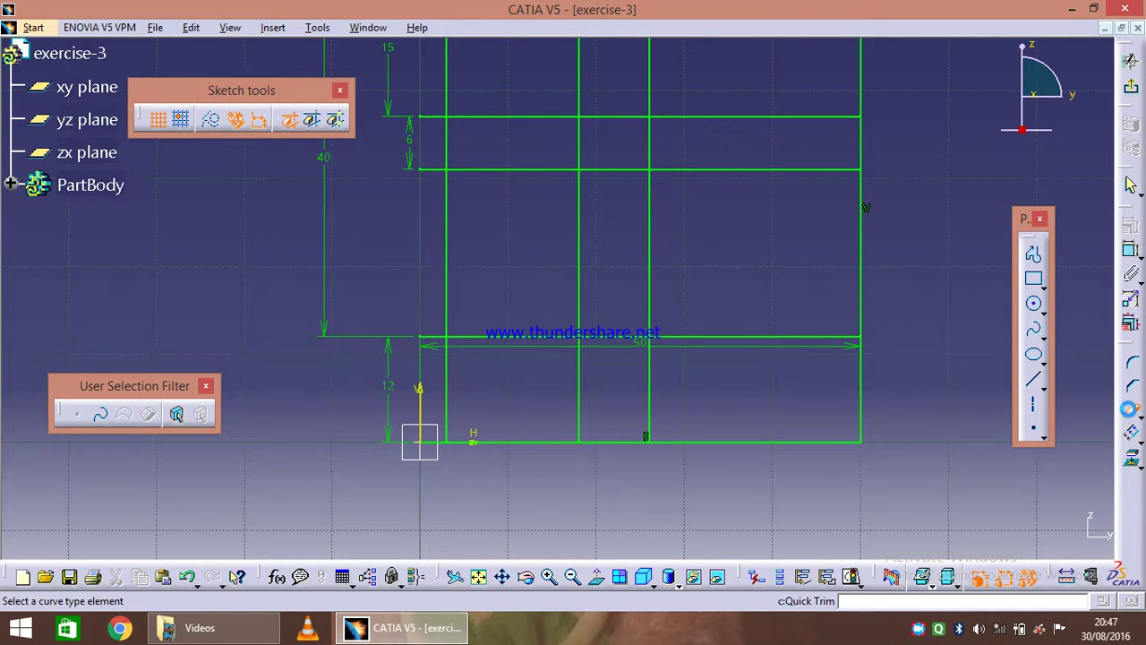
click(656, 399)
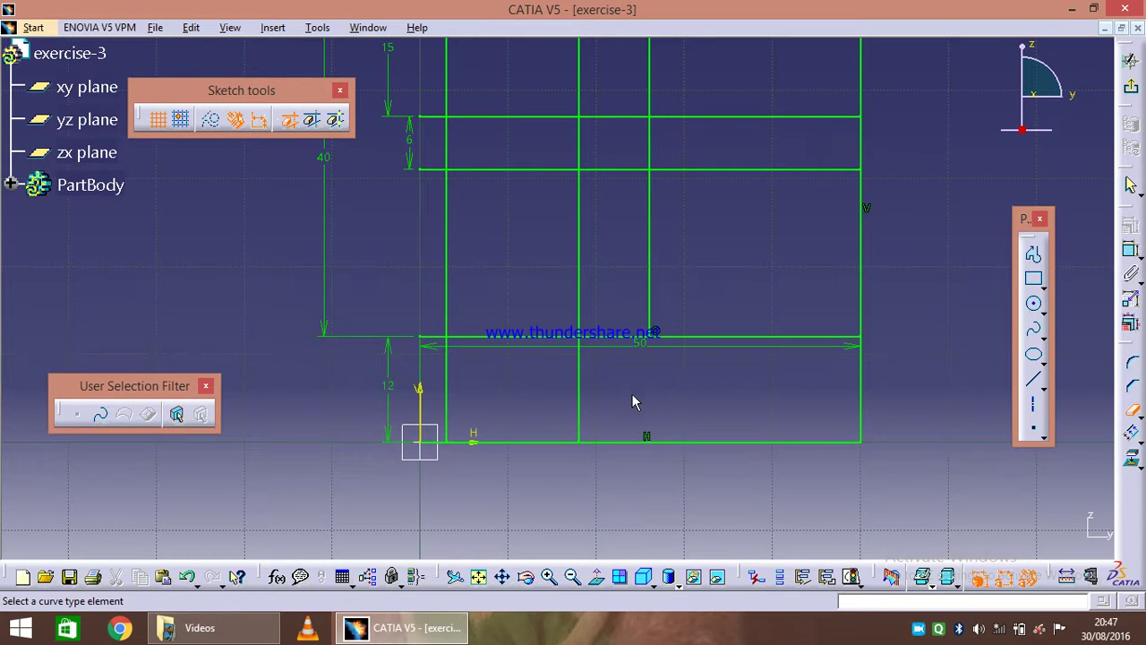
middle_drag(744, 277, 639, 470)
drag(781, 435, 645, 136)
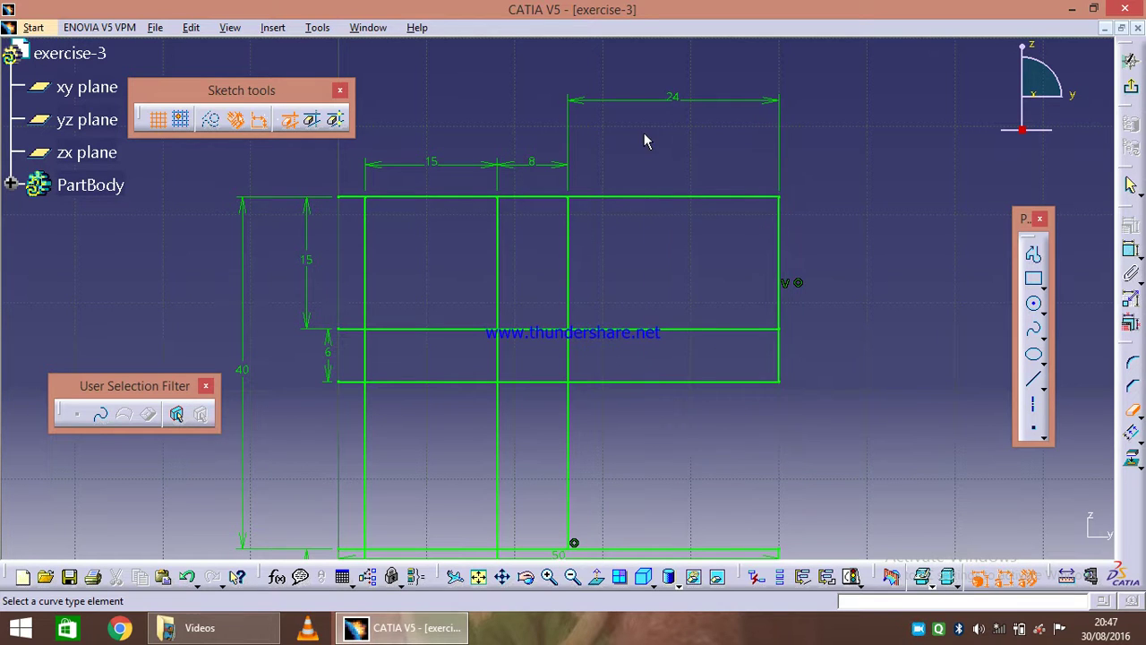
click(685, 198)
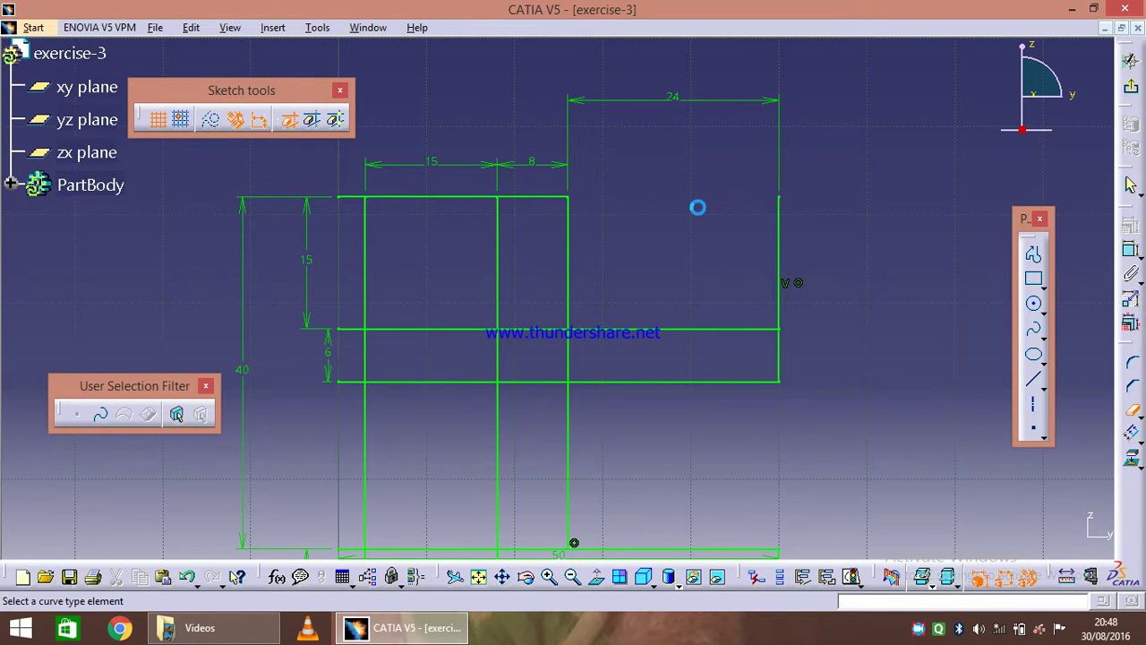
click(780, 250)
click(745, 332)
click(780, 353)
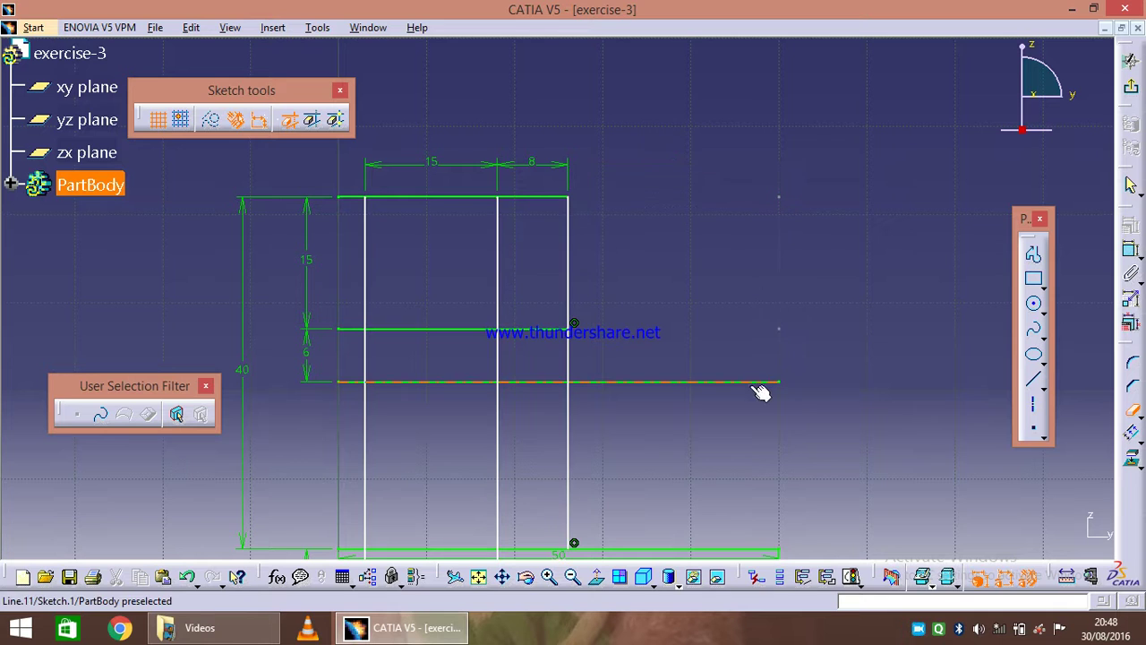
click(761, 384)
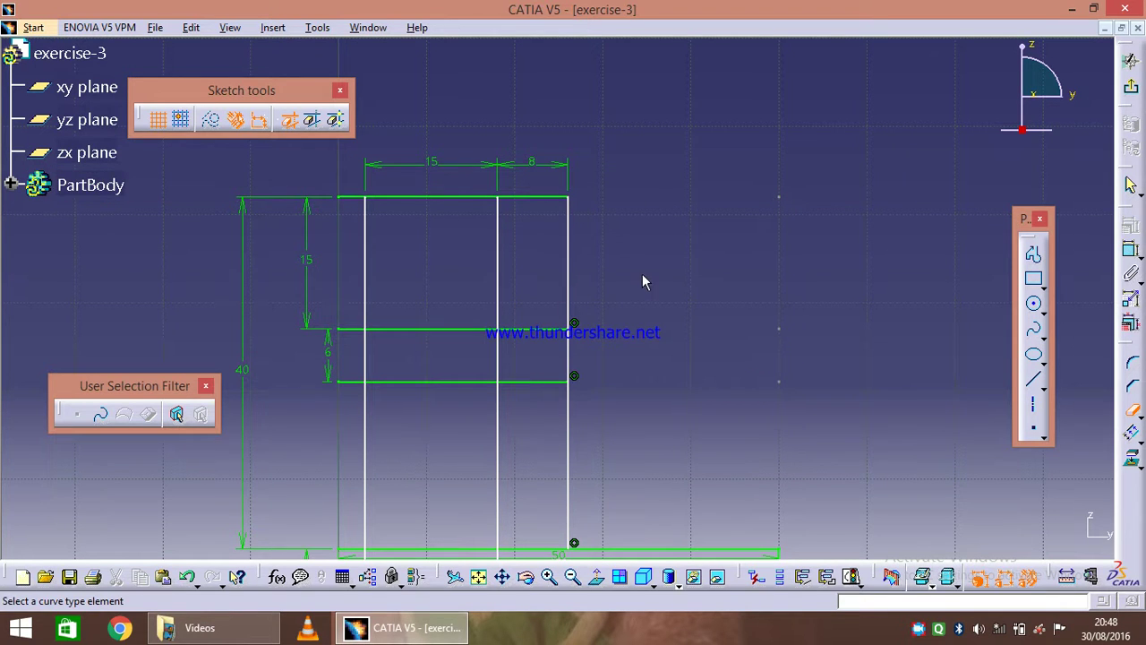
mouse_move(643, 283)
ctrl+middle_down()
mouse_move(641, 413)
mouse_move(609, 419)
mouse_move(631, 316)
mouse_move(749, 409)
ctrl+middle_up()
Trim the remaining excess base, middle vertical and top segments to leave the stepped outline
click(749, 408)
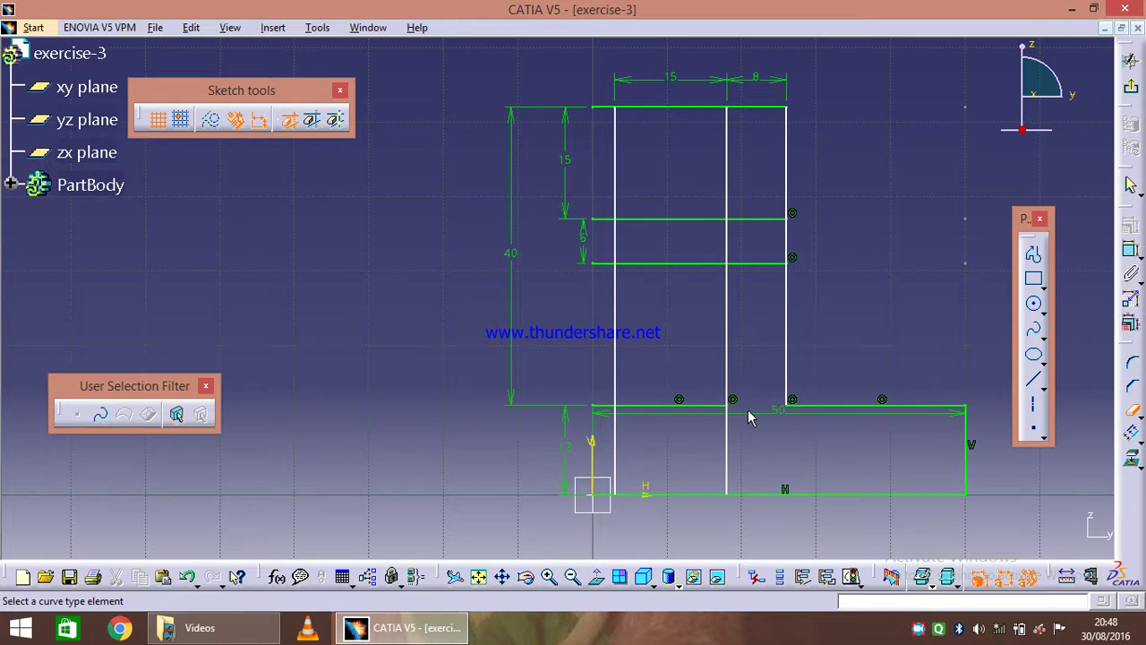
click(735, 464)
click(725, 371)
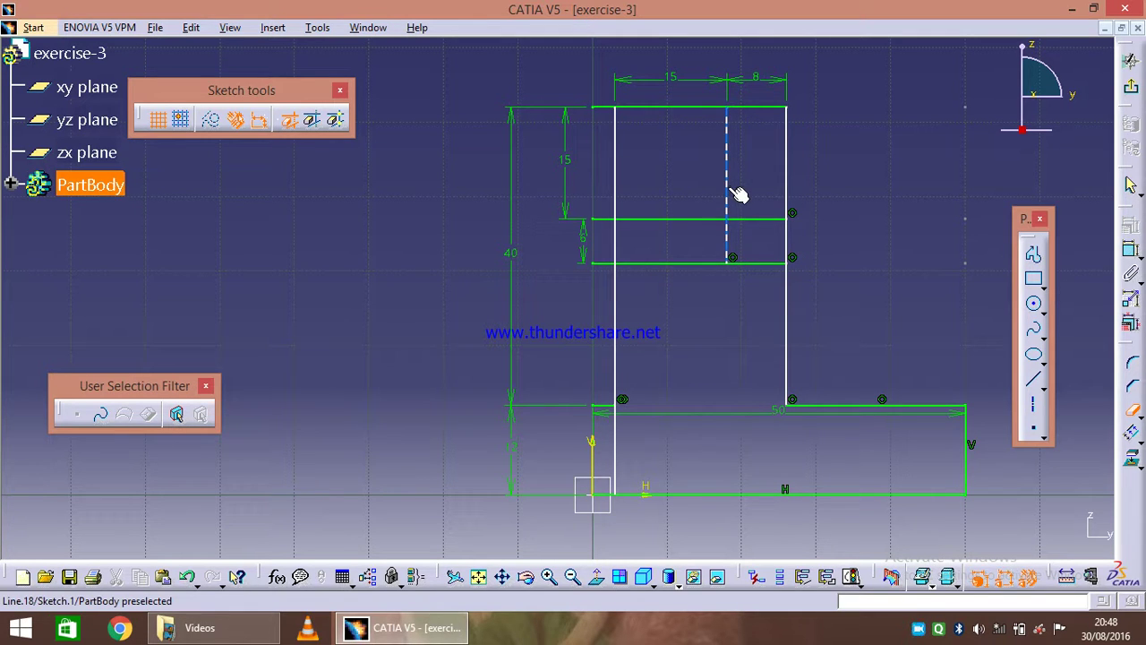
click(652, 263)
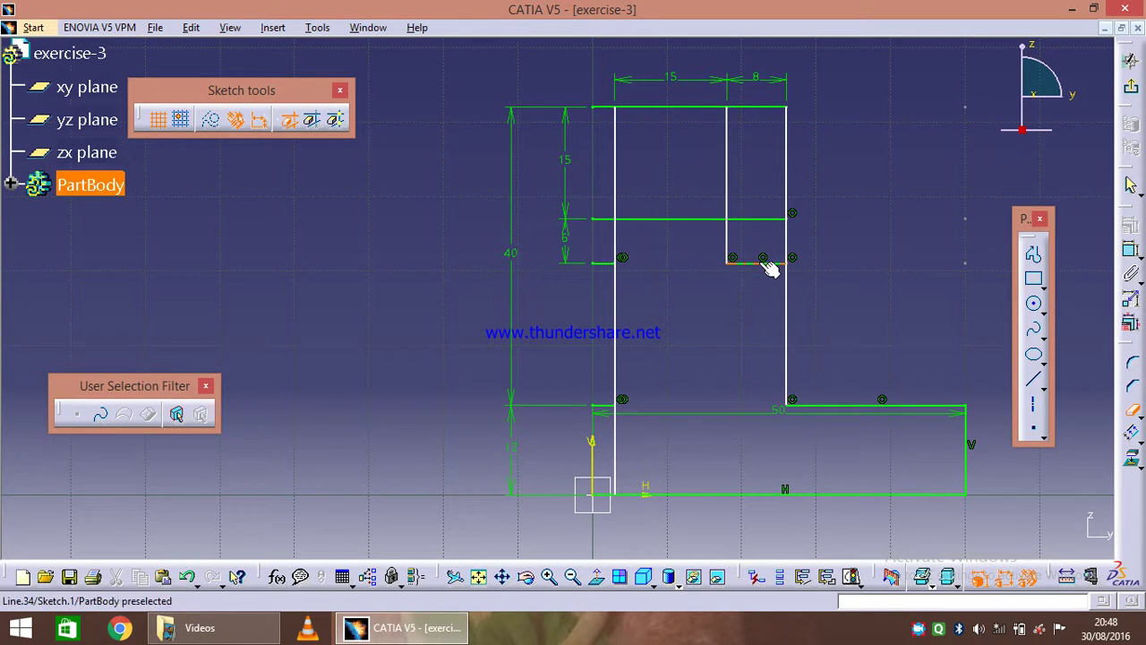
click(757, 262)
click(729, 240)
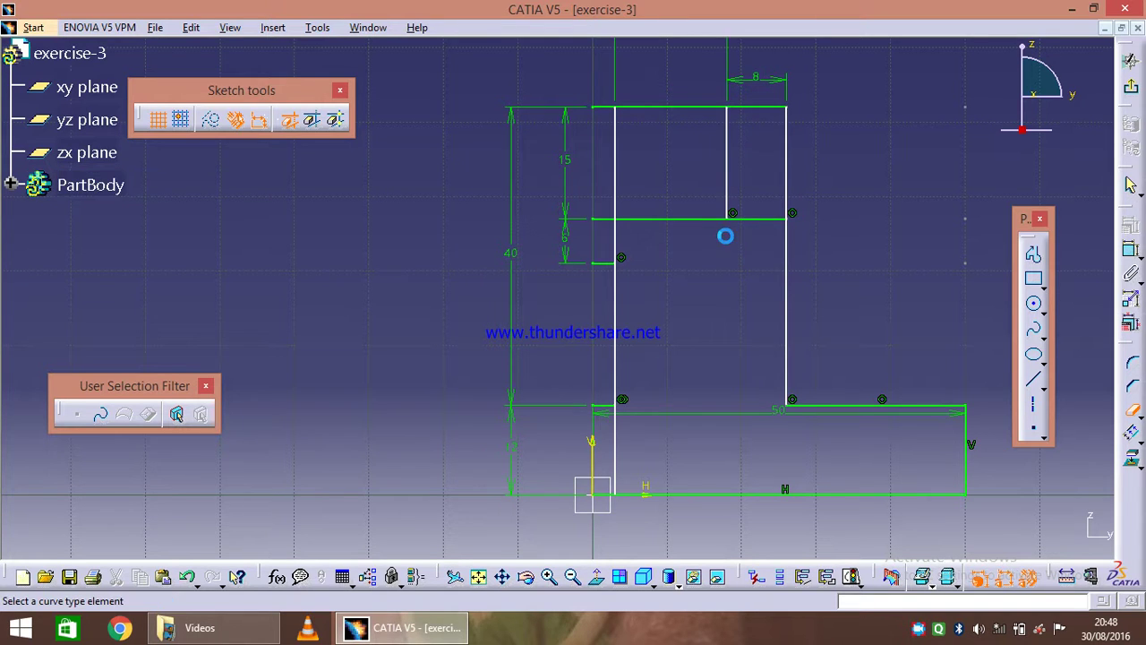
click(761, 220)
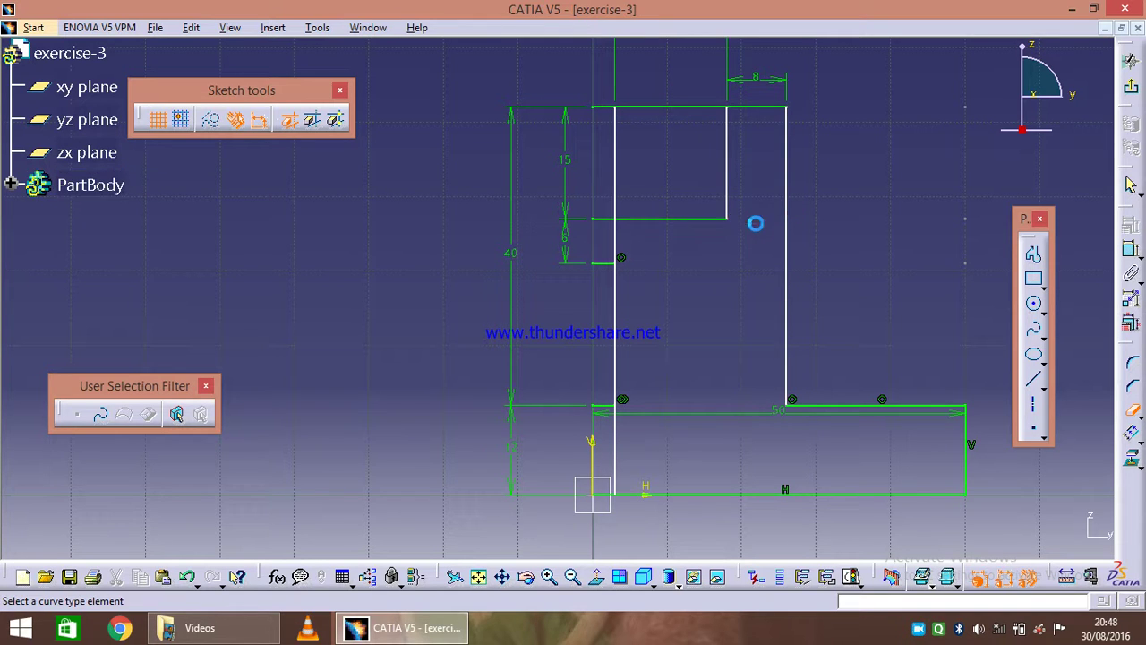
click(673, 109)
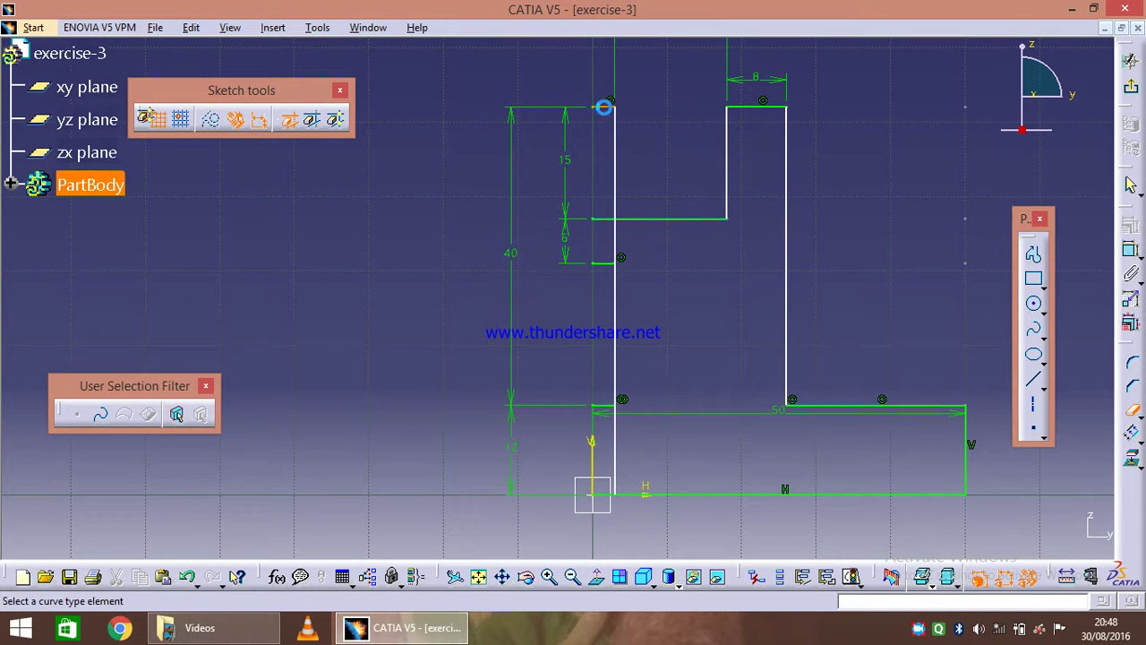
click(604, 108)
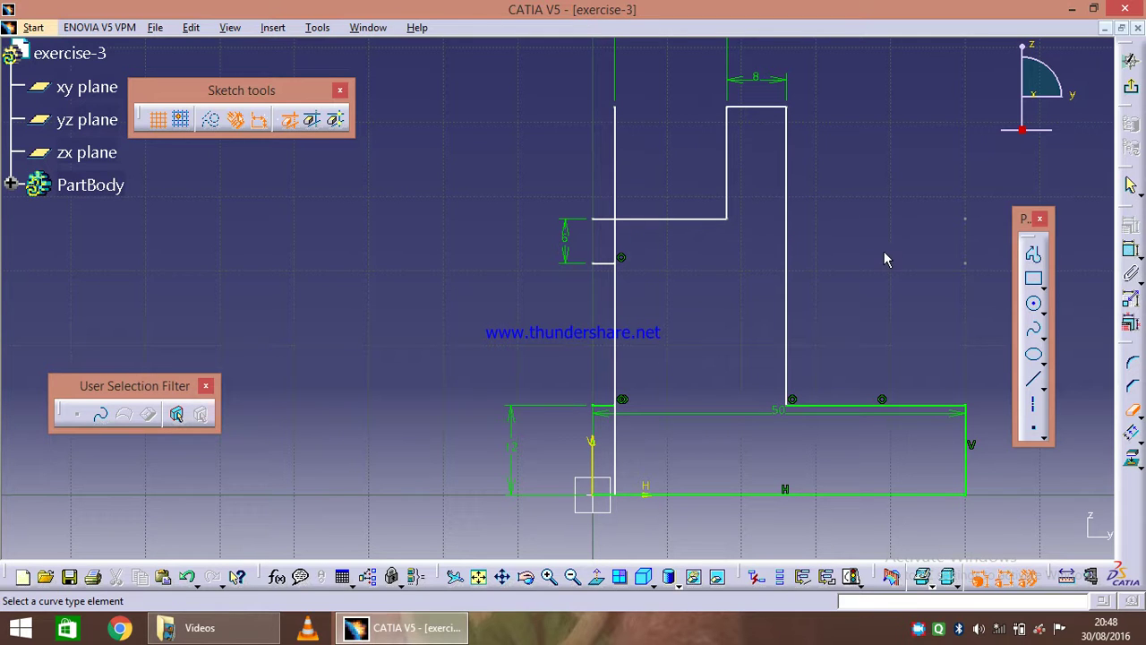
Draw a slanted line from the 8 mm column's top-left corner to the left vertical edge
click(1035, 384)
middle_drag(724, 184, 734, 324)
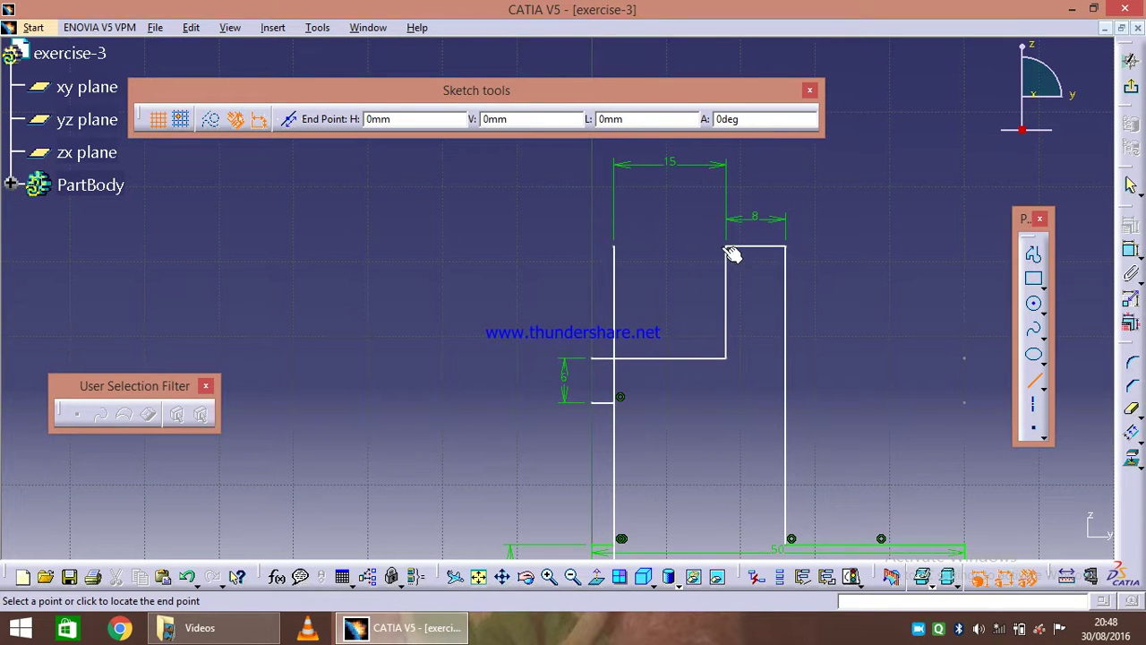
click(618, 356)
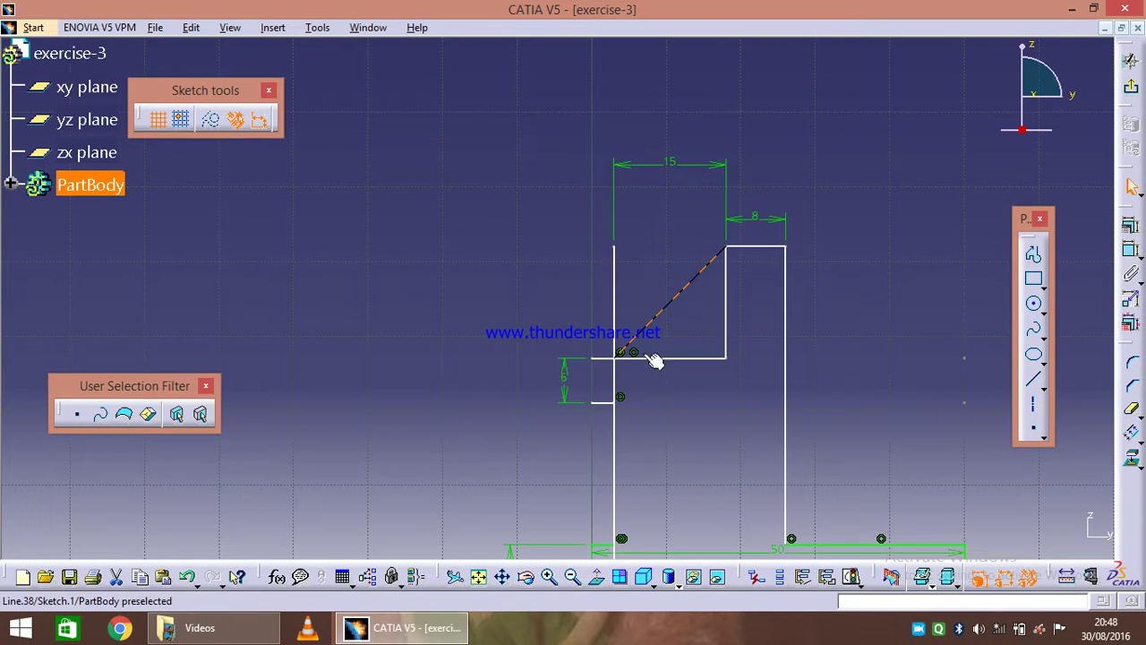
click(732, 412)
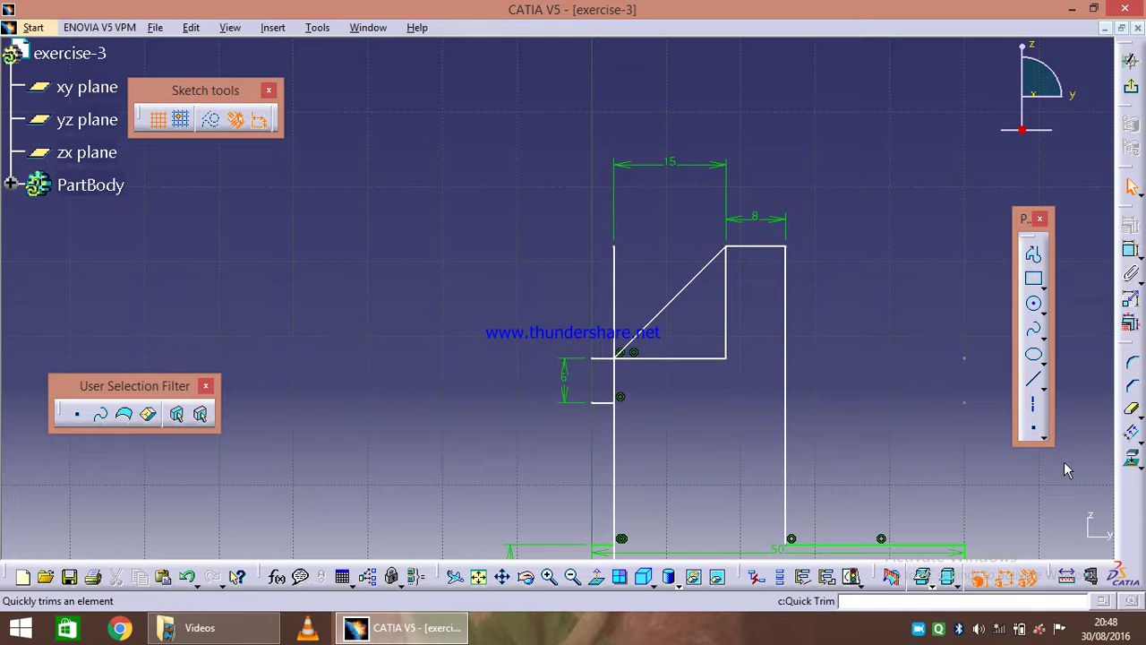
Quick Trim the leftover vertical and horizontal segments around the slant and the base
click(1131, 414)
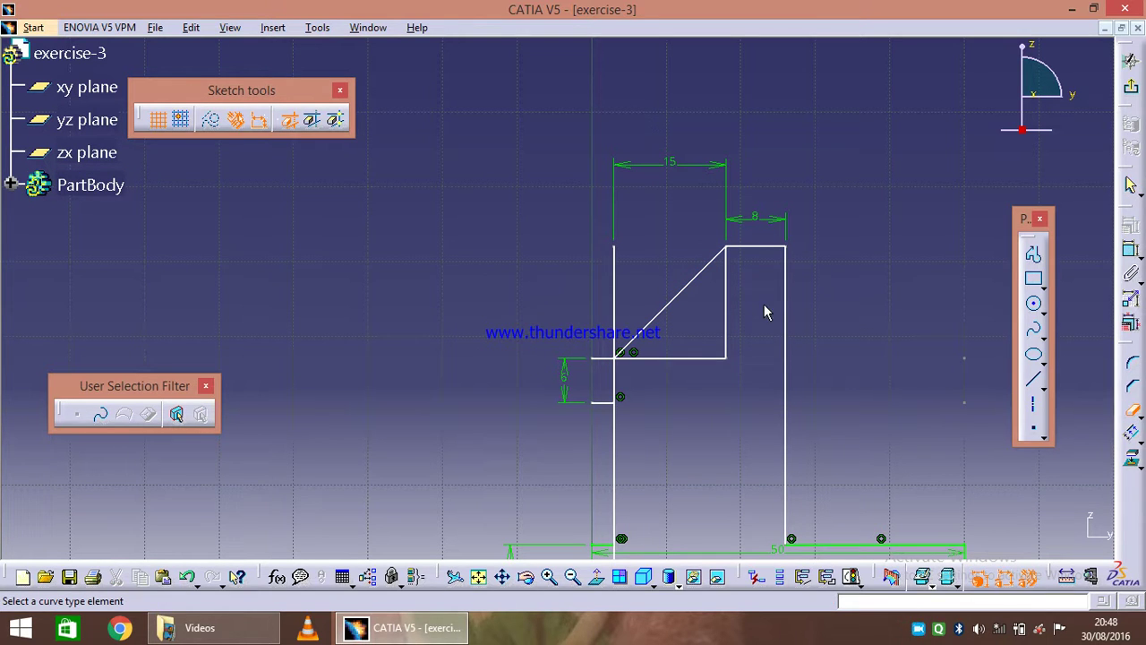
click(730, 328)
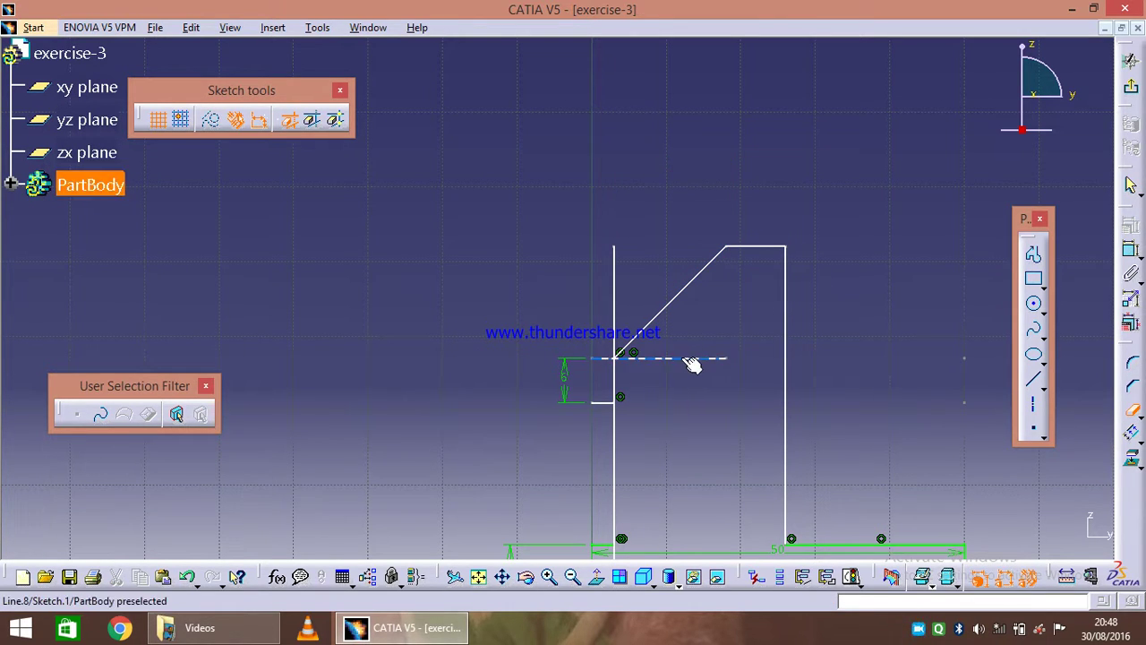
click(688, 358)
click(613, 296)
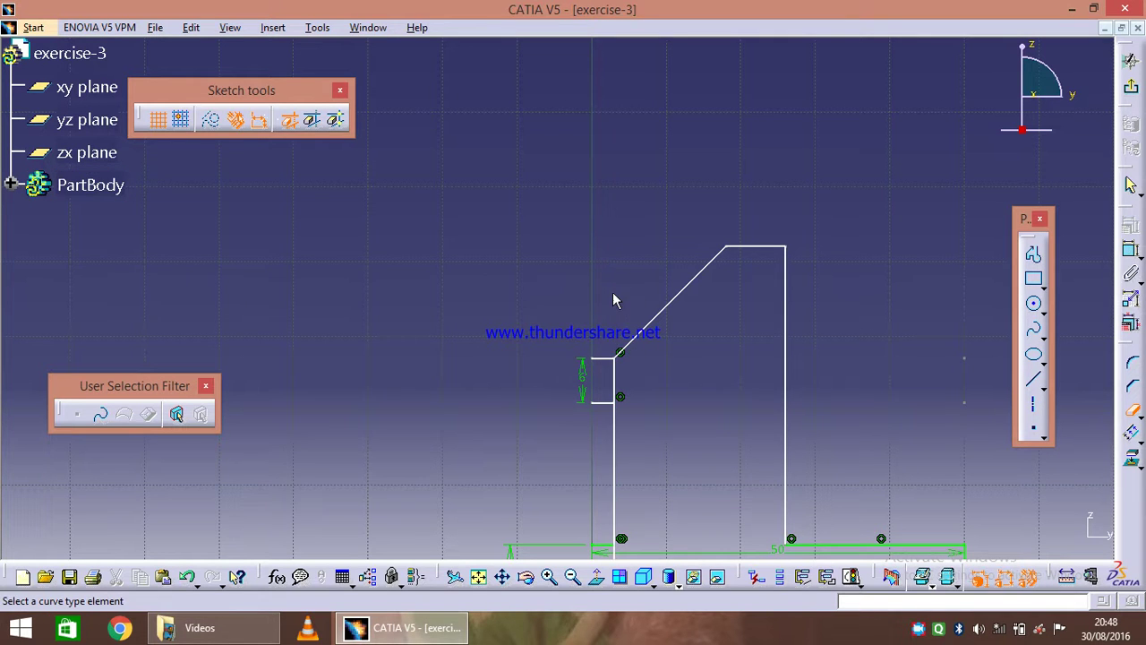
middle_drag(642, 419, 632, 278)
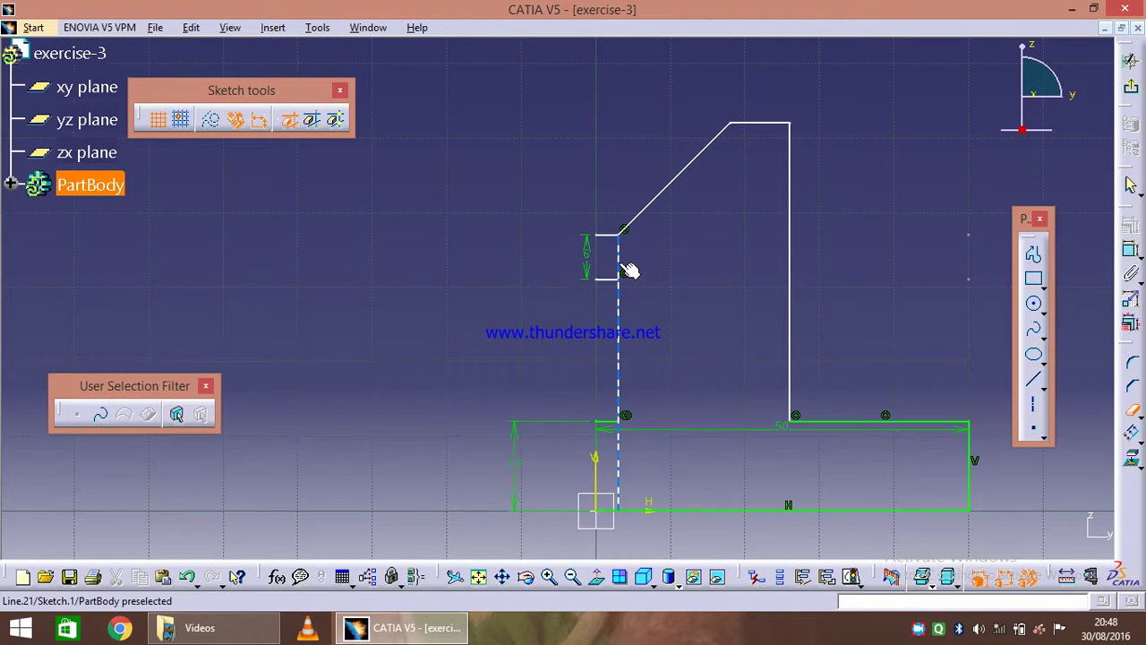
click(612, 279)
click(620, 314)
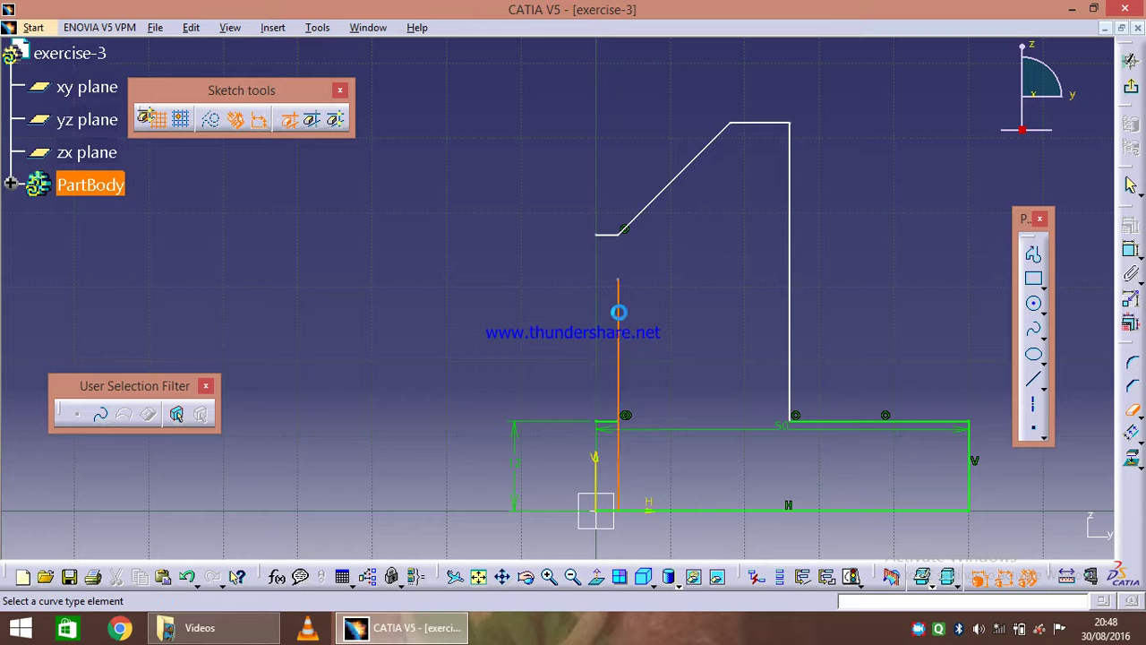
click(618, 423)
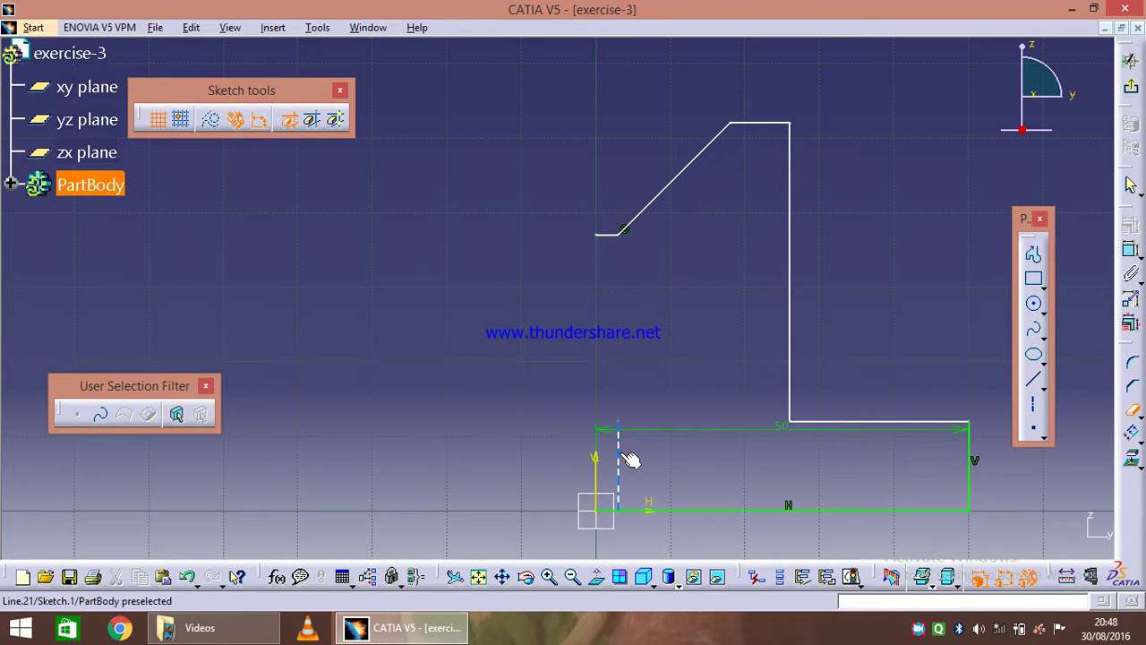
click(619, 454)
ctrl+middle_drag(559, 288, 559, 309)
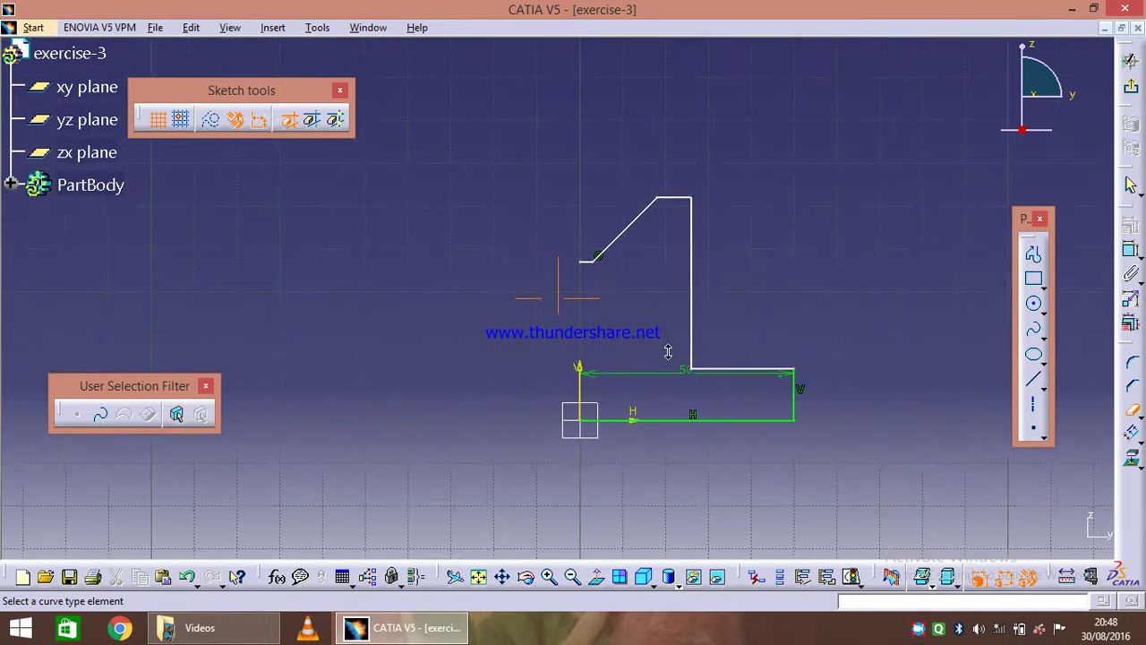
key(Escape)
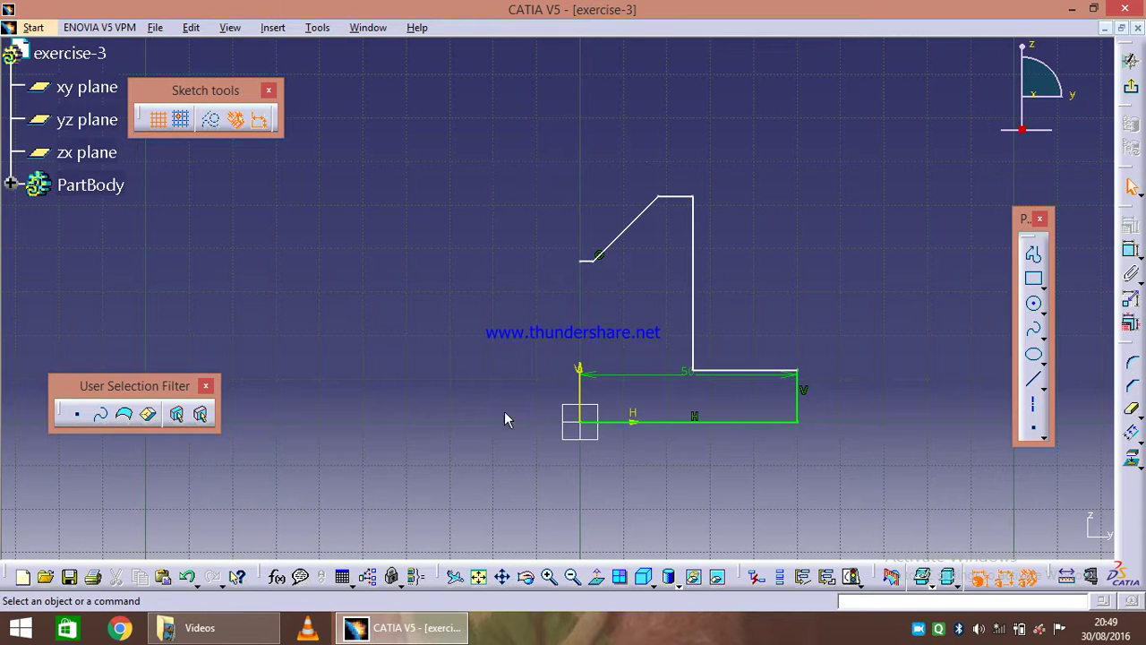
Create a vertical axis through the sketch origin, from below to above the profile
click(1034, 403)
mouse_move(626, 225)
ctrl+middle_down()
mouse_move(586, 195)
mouse_move(592, 212)
ctrl+middle_up()
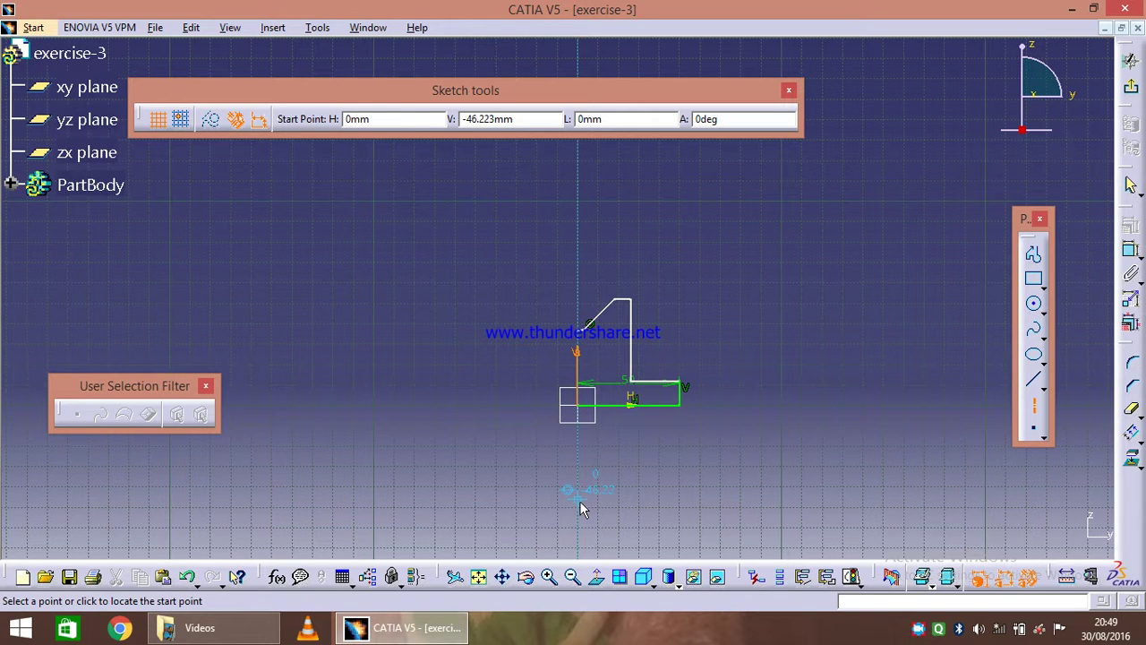
click(578, 472)
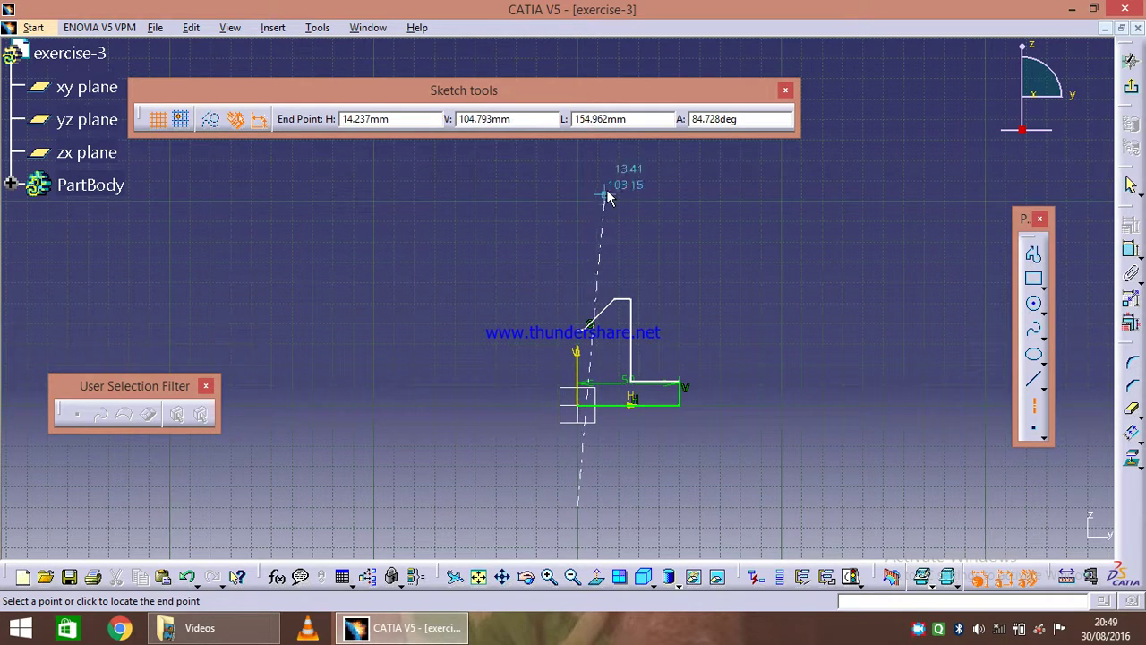
click(577, 153)
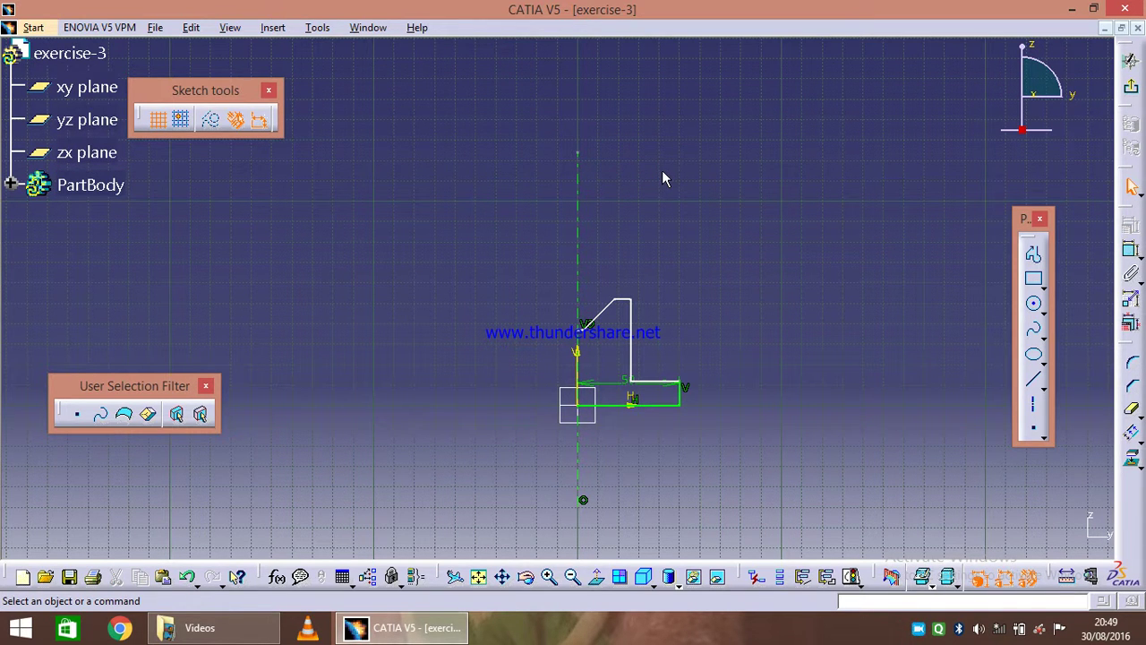
mouse_move(688, 508)
middle_down()
mouse_move(666, 456)
mouse_move(686, 466)
mouse_move(744, 332)
mouse_move(662, 513)
middle_up()
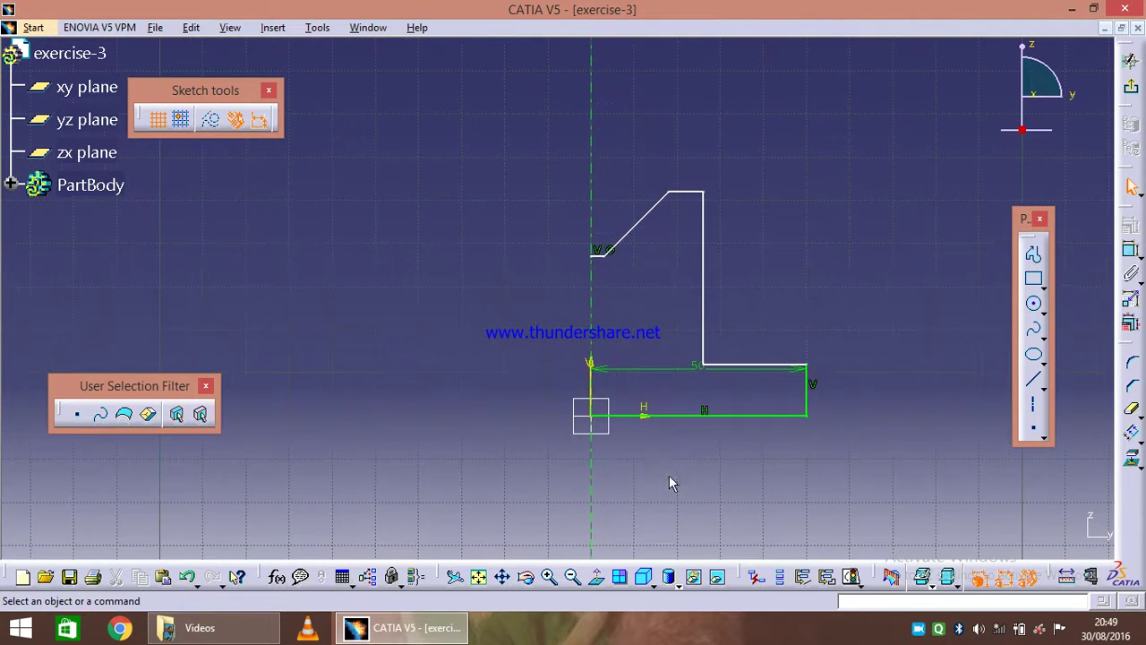
Select all seven profile lines and mirror them across the vertical axis
click(688, 414)
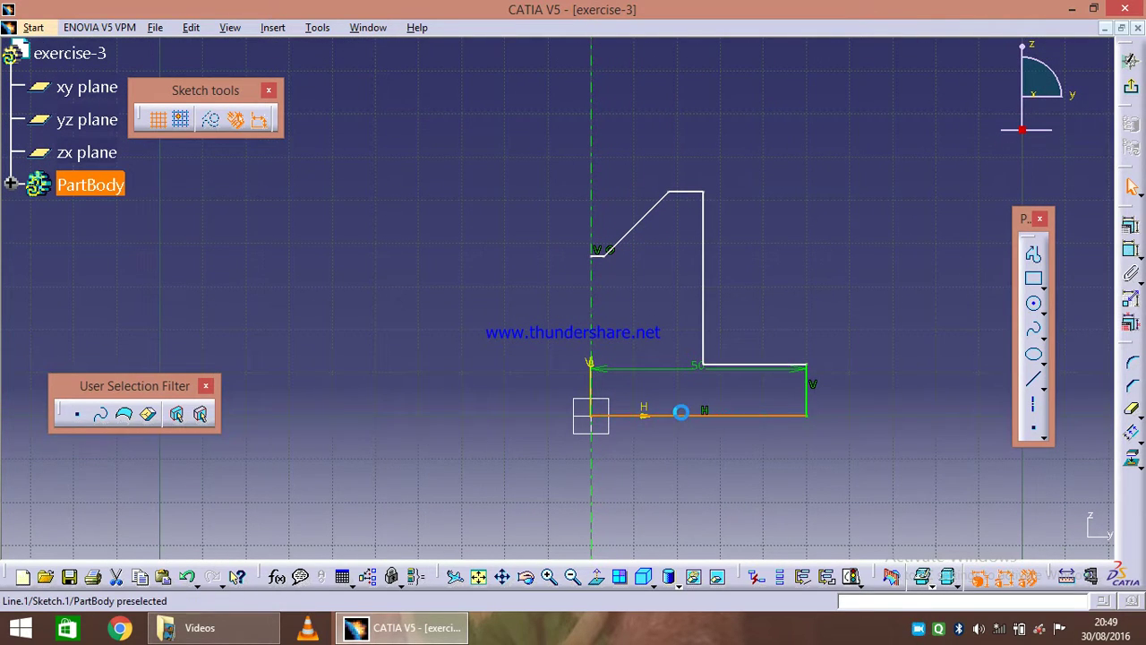
ctrl+click(807, 387)
ctrl+click(768, 364)
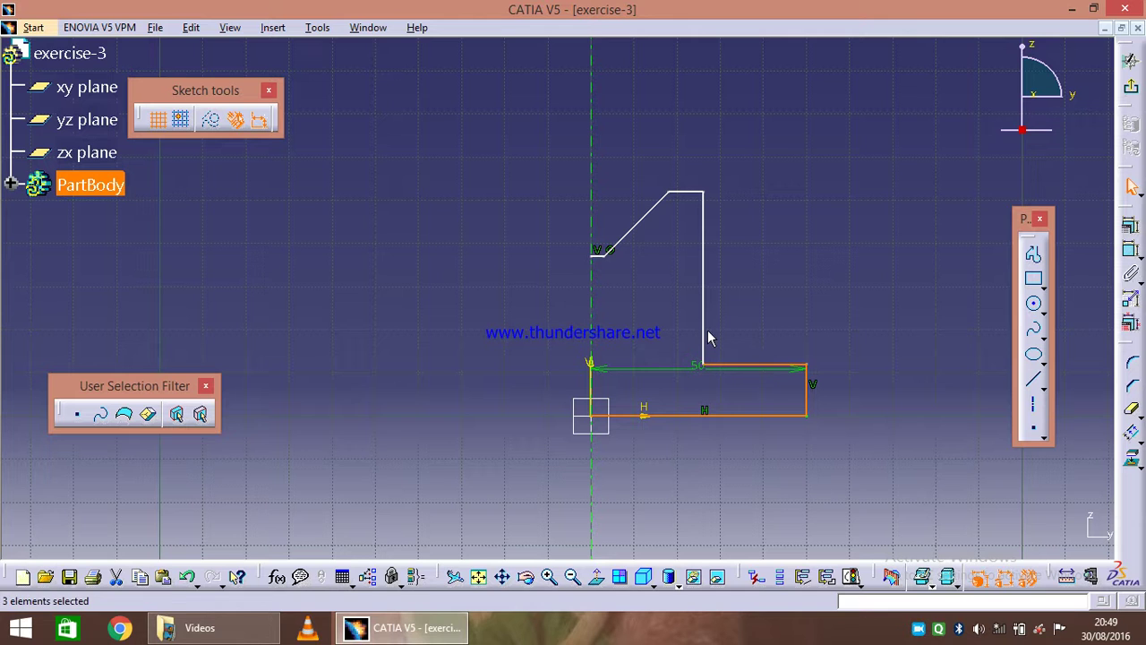
ctrl+click(703, 328)
ctrl+click(697, 194)
ctrl+click(639, 221)
middle_drag(613, 338, 626, 279)
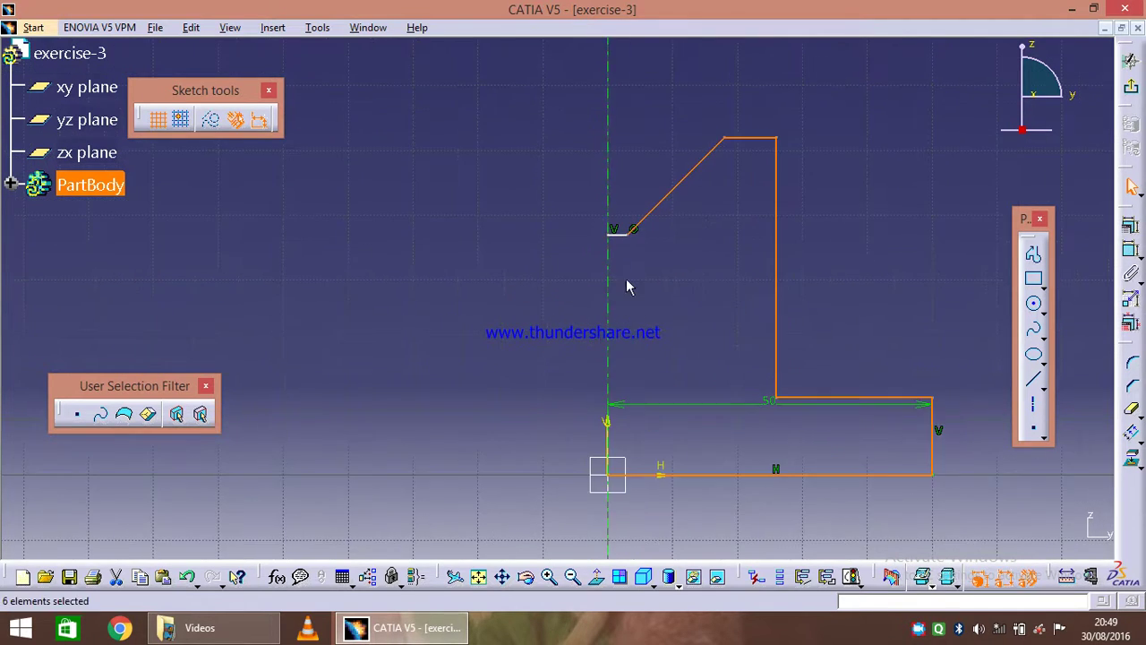
ctrl+click(621, 232)
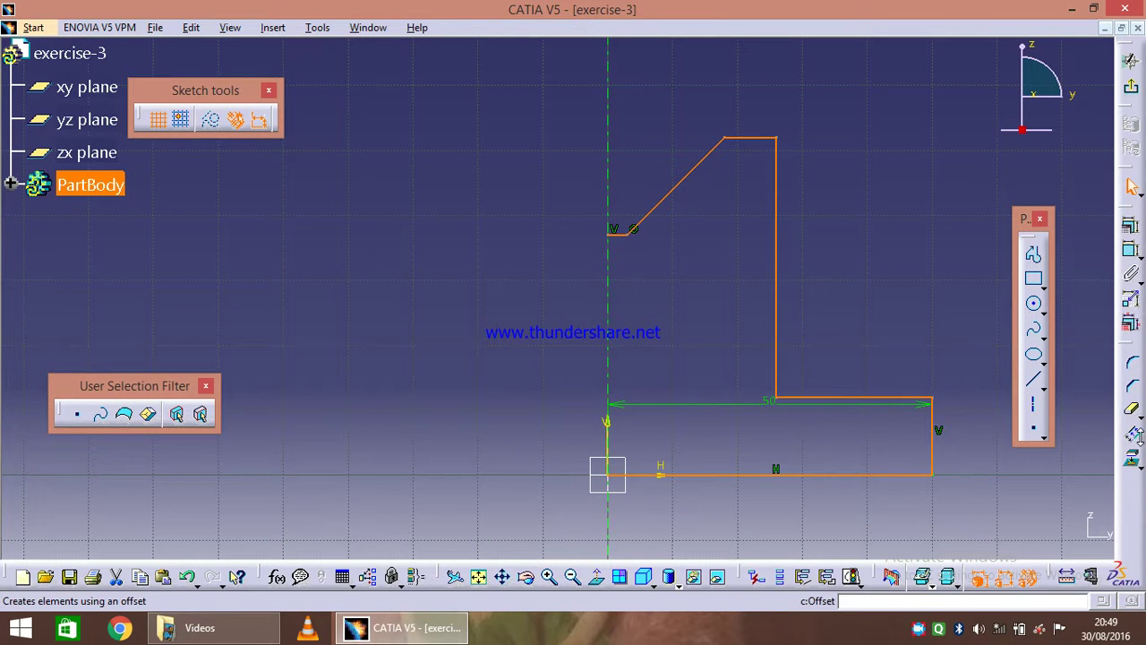
click(1133, 437)
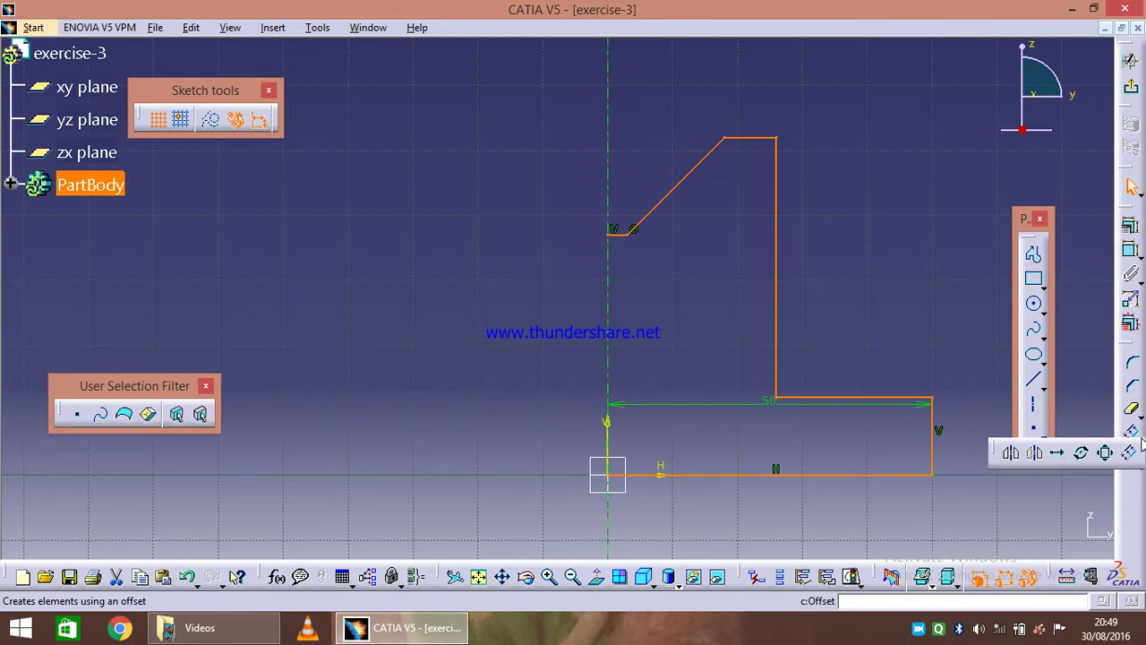
click(1013, 454)
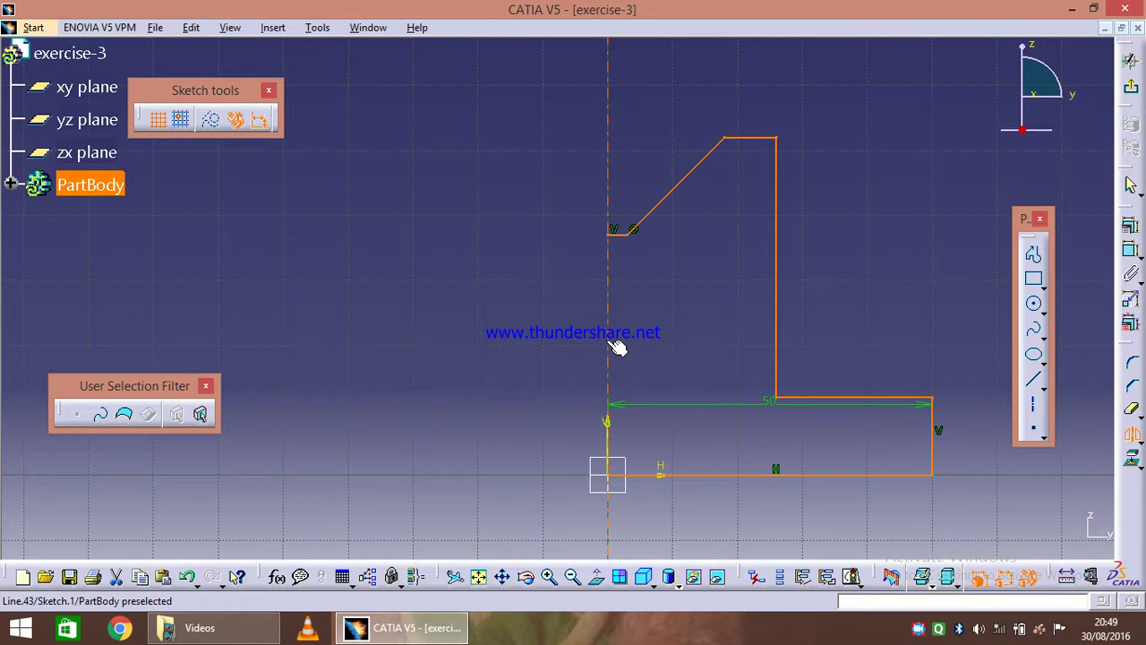
click(615, 344)
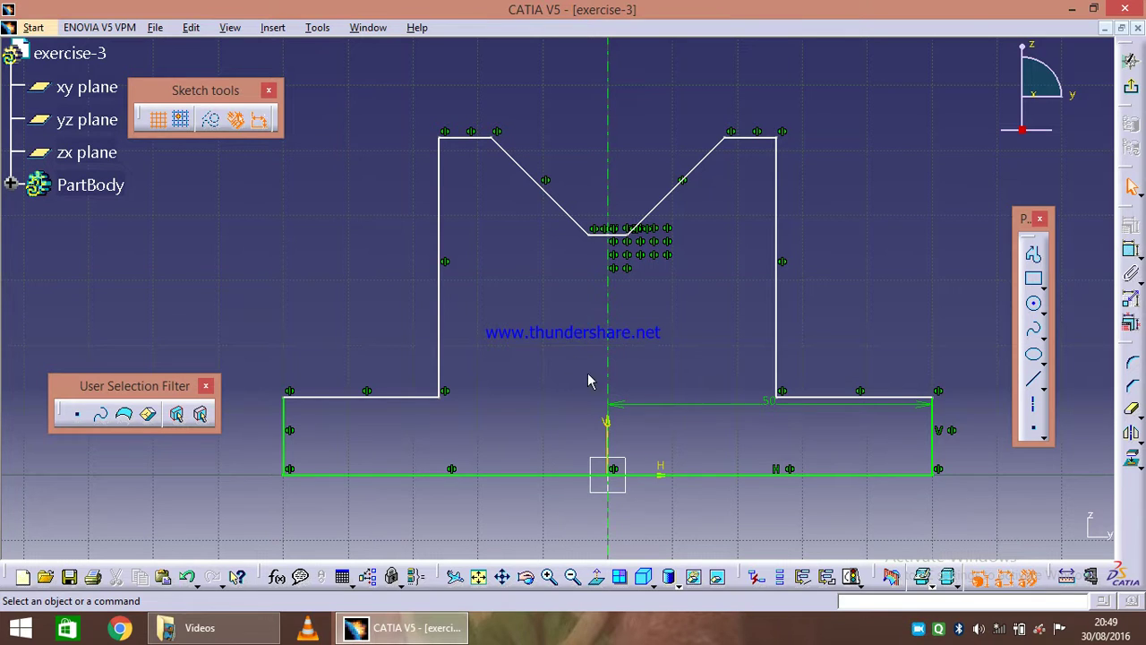
mouse_move(563, 285)
middle_down()
mouse_move(585, 319)
mouse_move(587, 288)
middle_up()
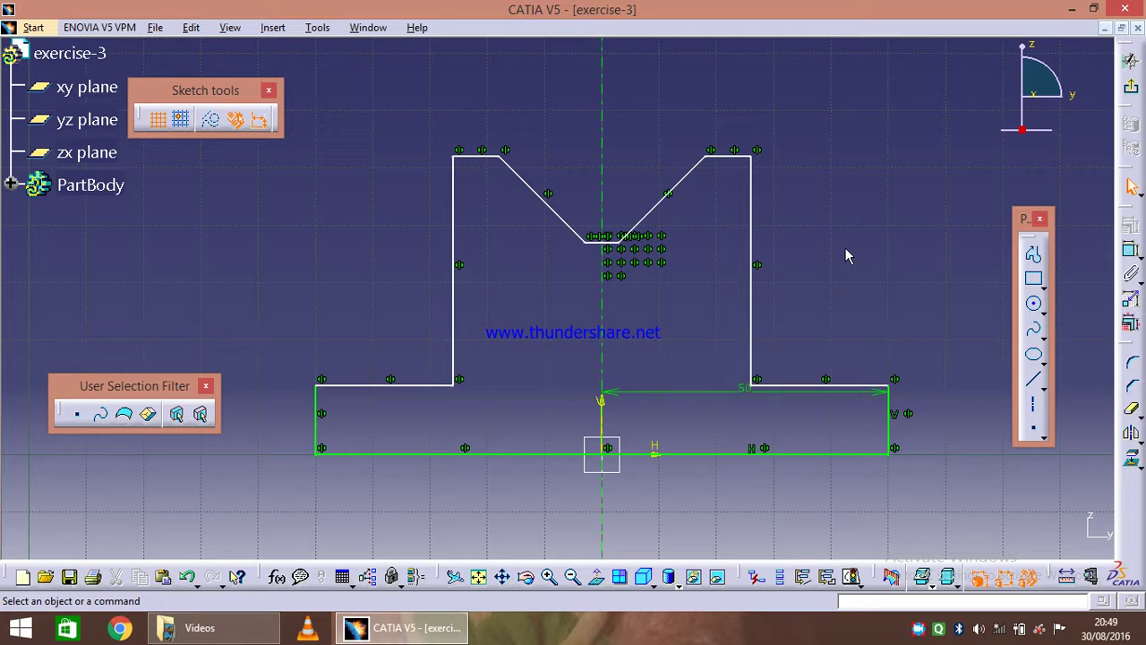
Exit the sketch and return to the 3D part in Part Design
click(1132, 86)
click(835, 314)
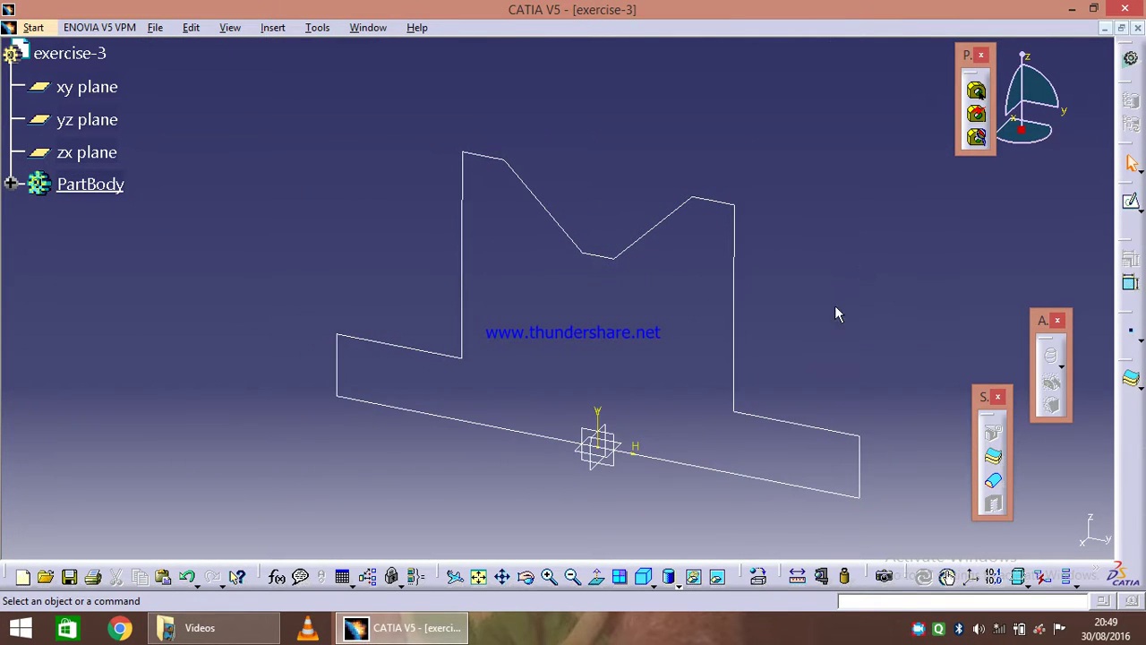
middle_drag(558, 328, 475, 353)
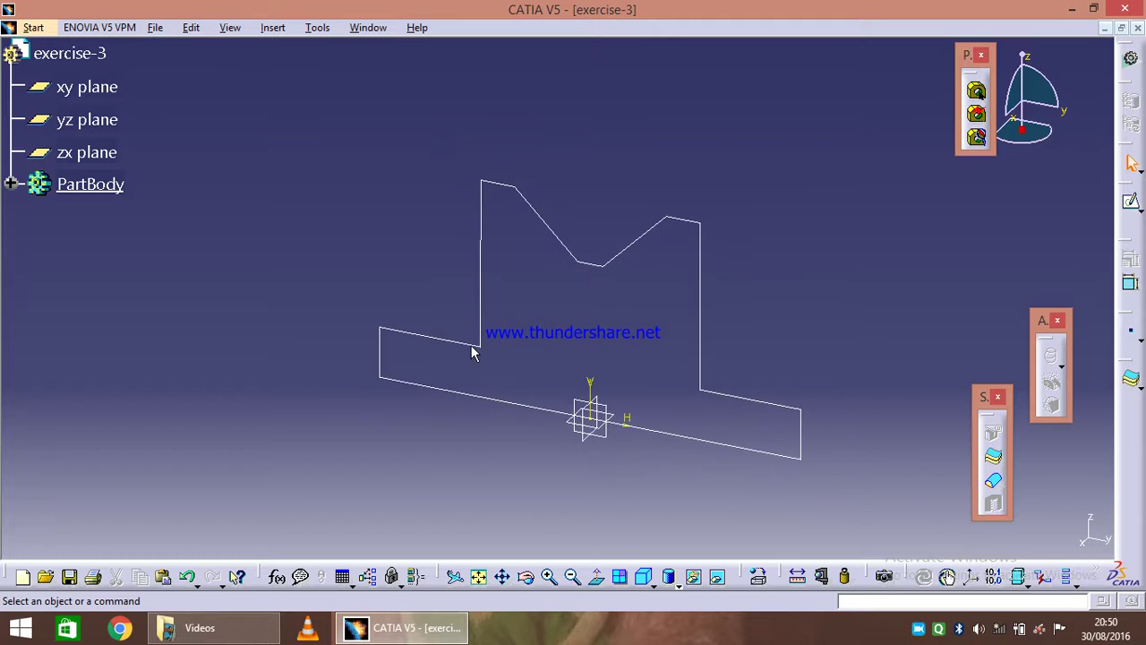
Pad the sketch with 20 mm length and Mirrored extent to form the V-notched block
click(274, 27)
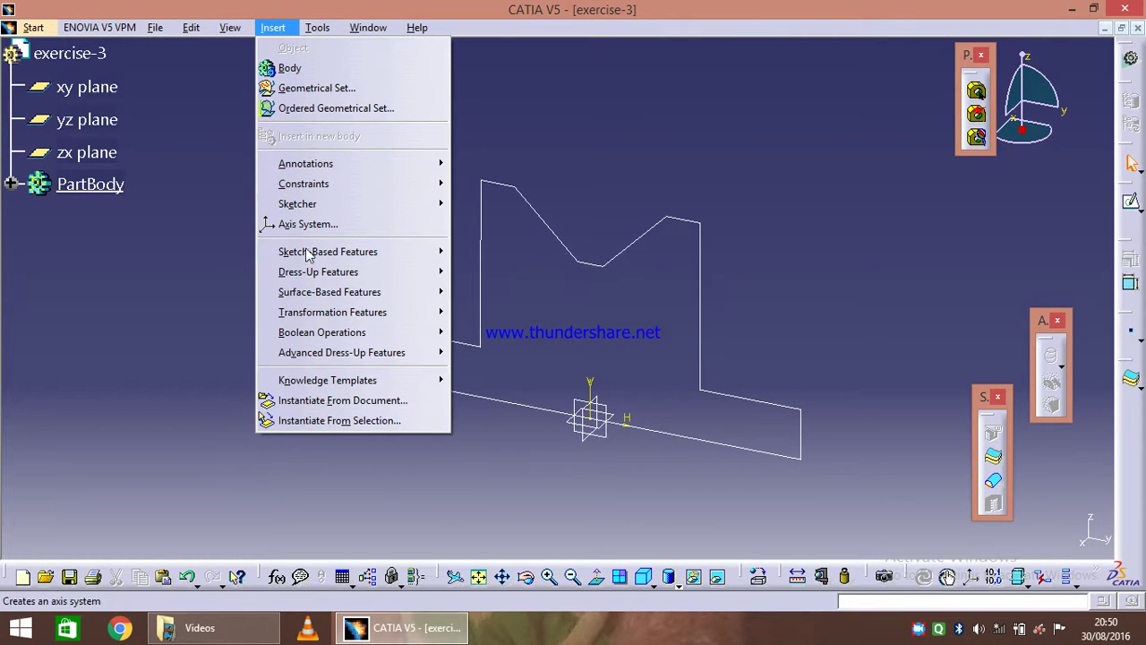
mouse_move(325, 258)
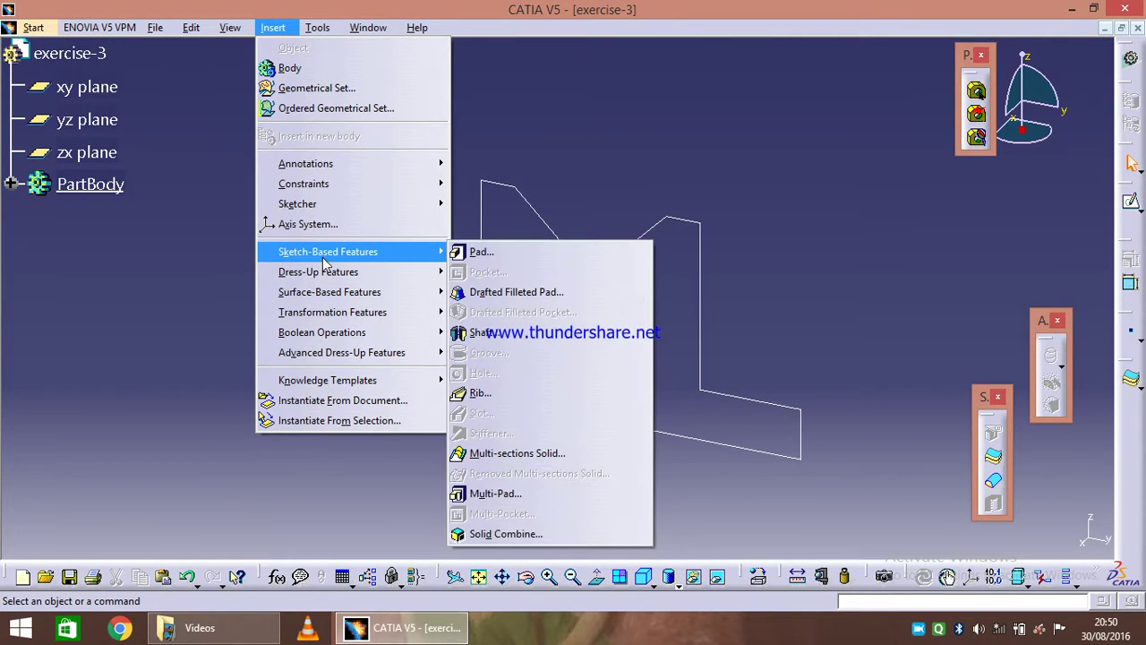
click(508, 255)
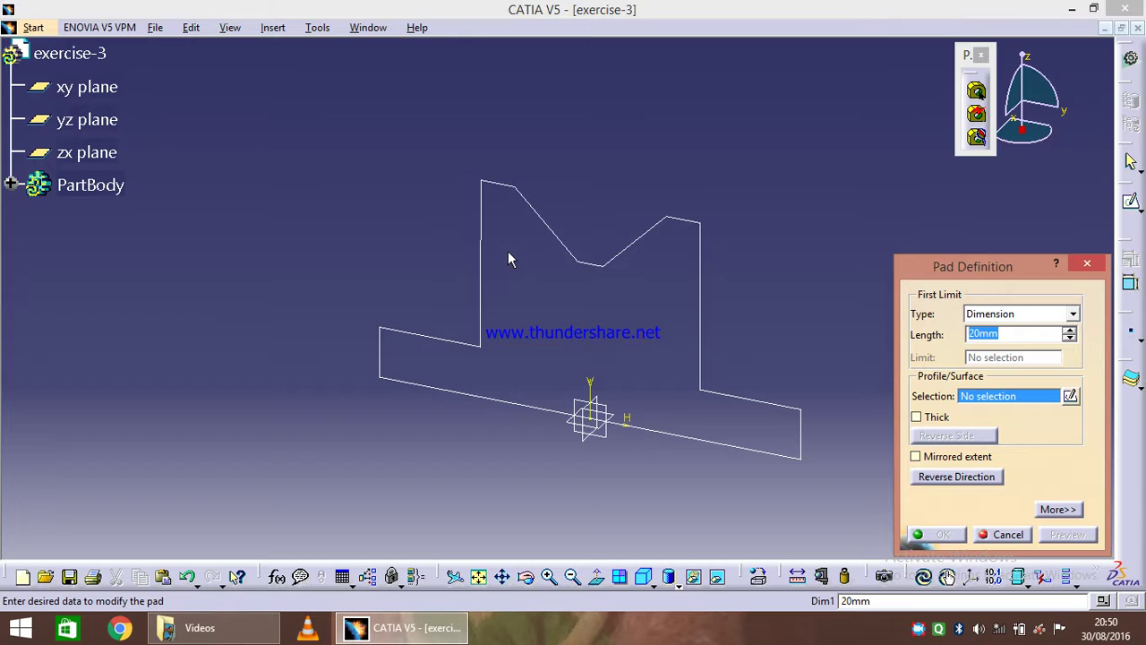
text(40)
click(708, 304)
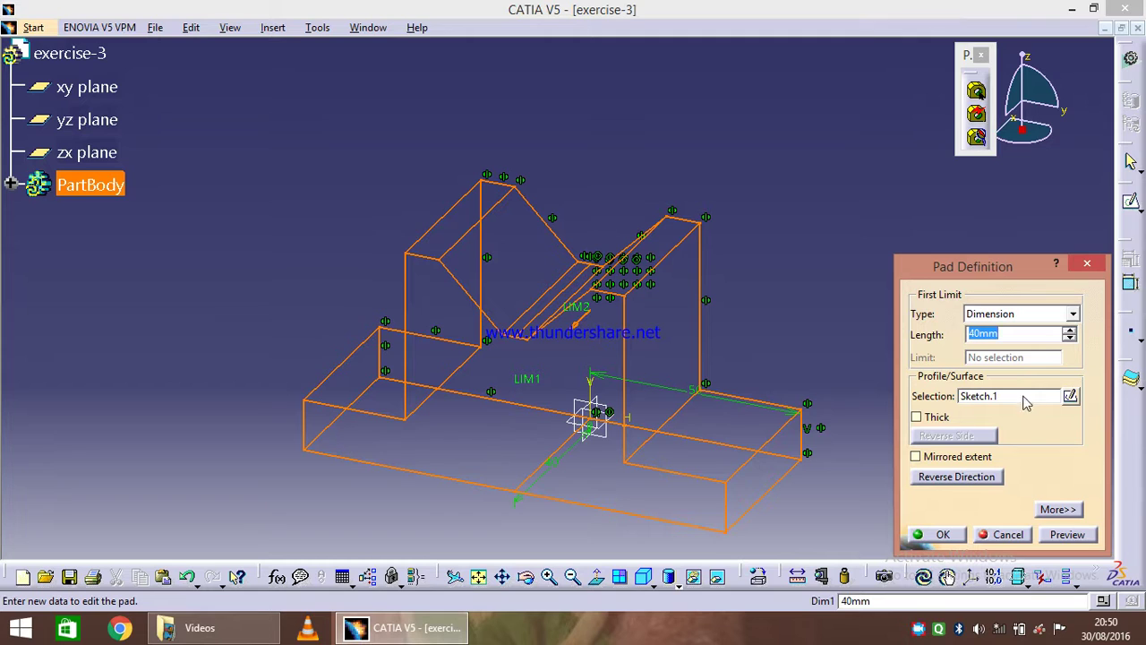
text(20)
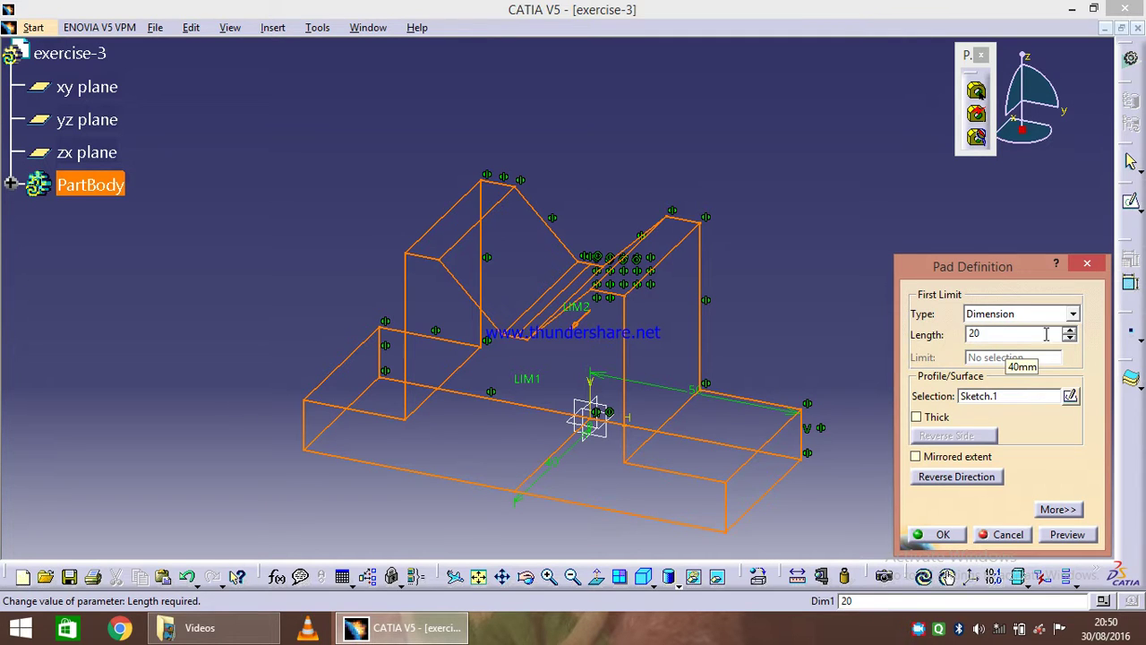
click(917, 457)
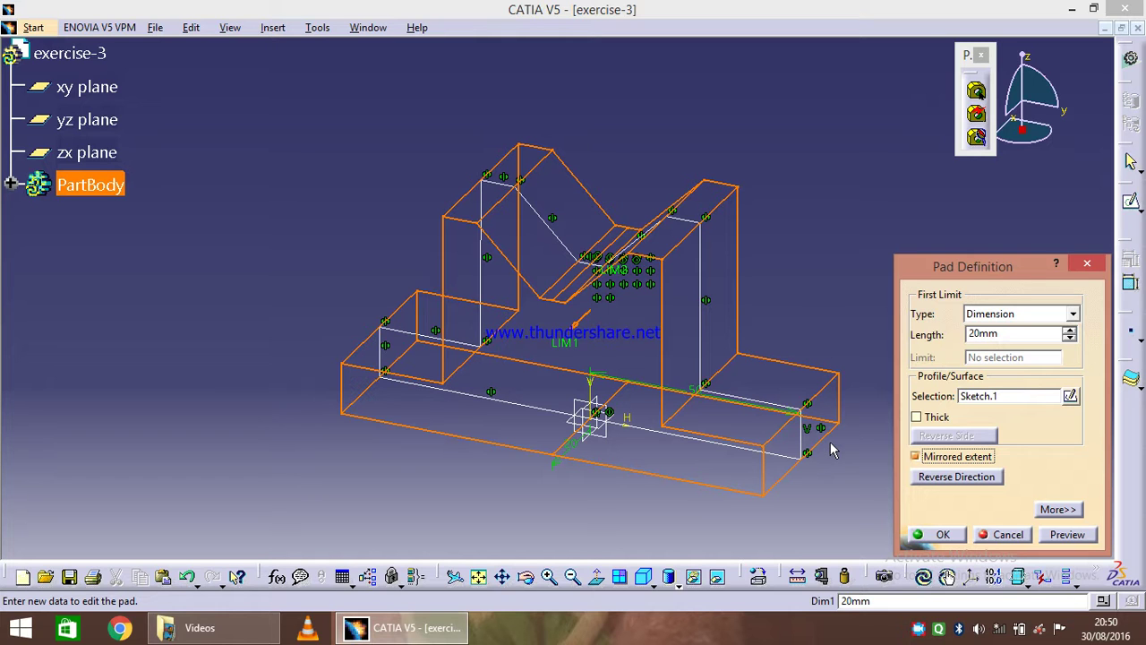
click(943, 535)
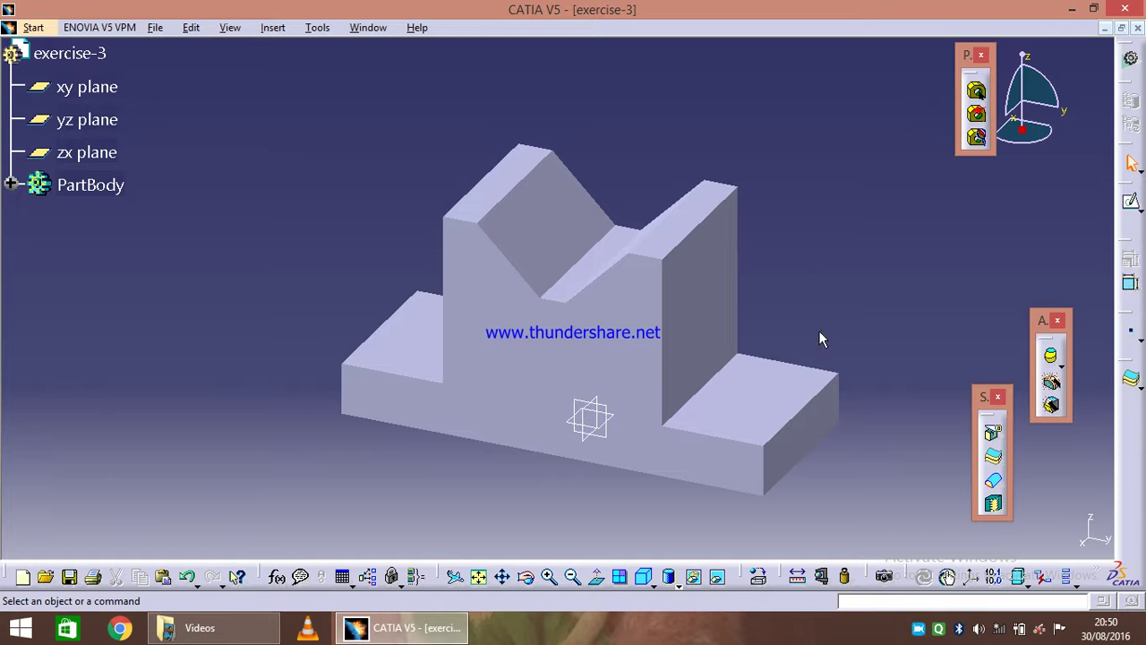
Orbit the padded block and select the right flange's flat face as the next sketch support
middle_drag(525, 473, 676, 282)
middle_drag(762, 414, 689, 181)
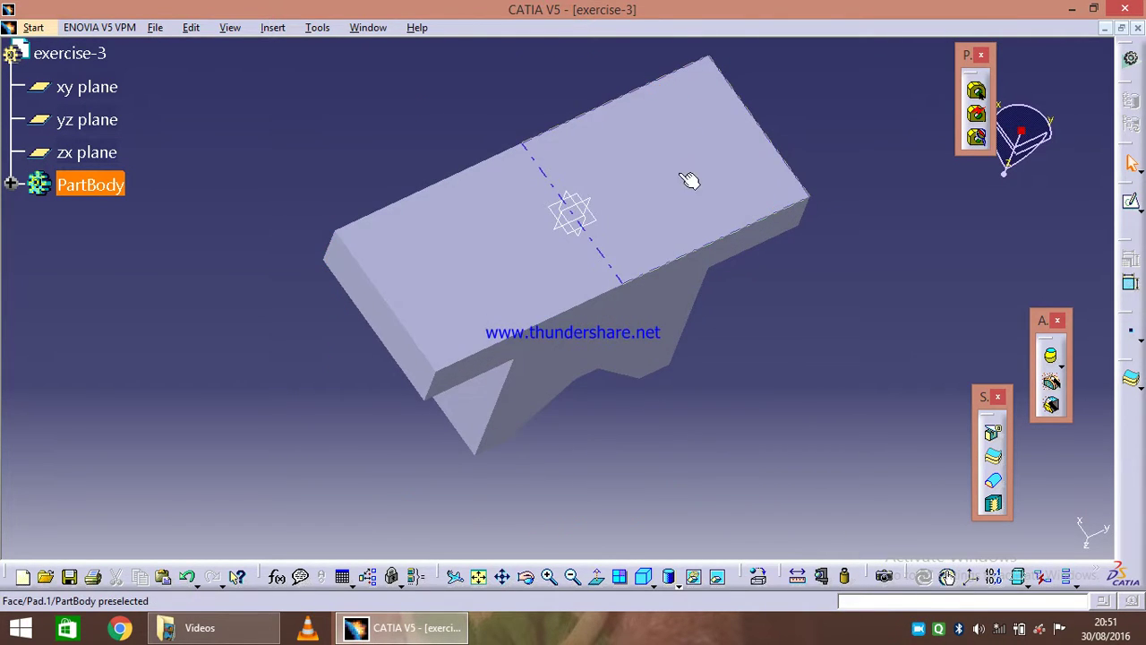
click(466, 252)
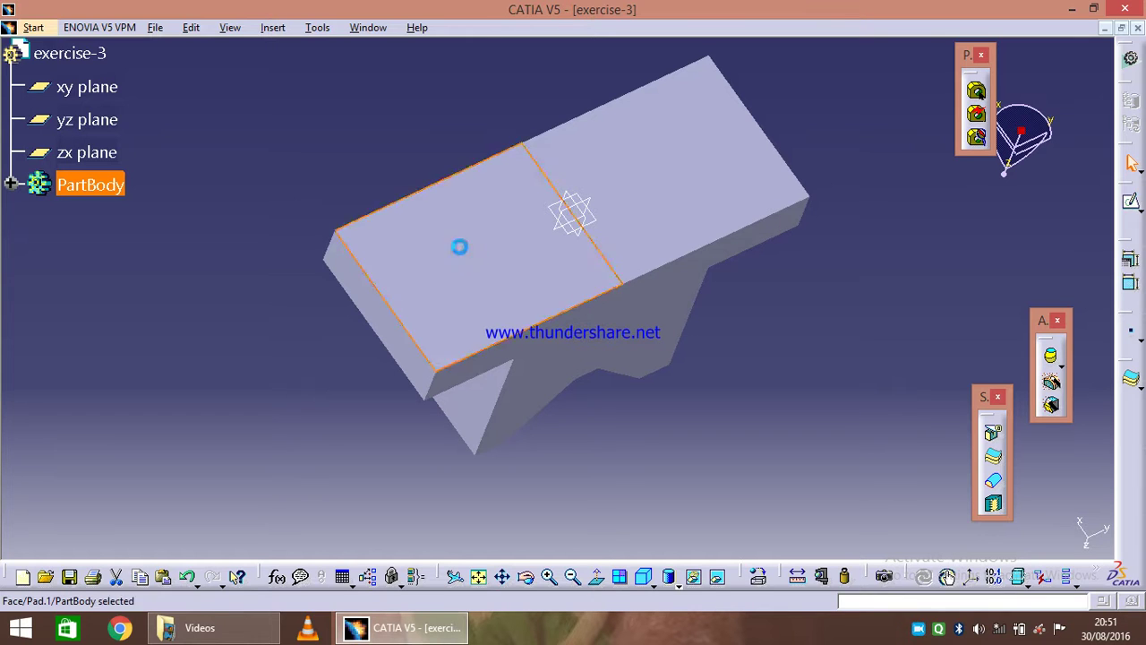
click(690, 186)
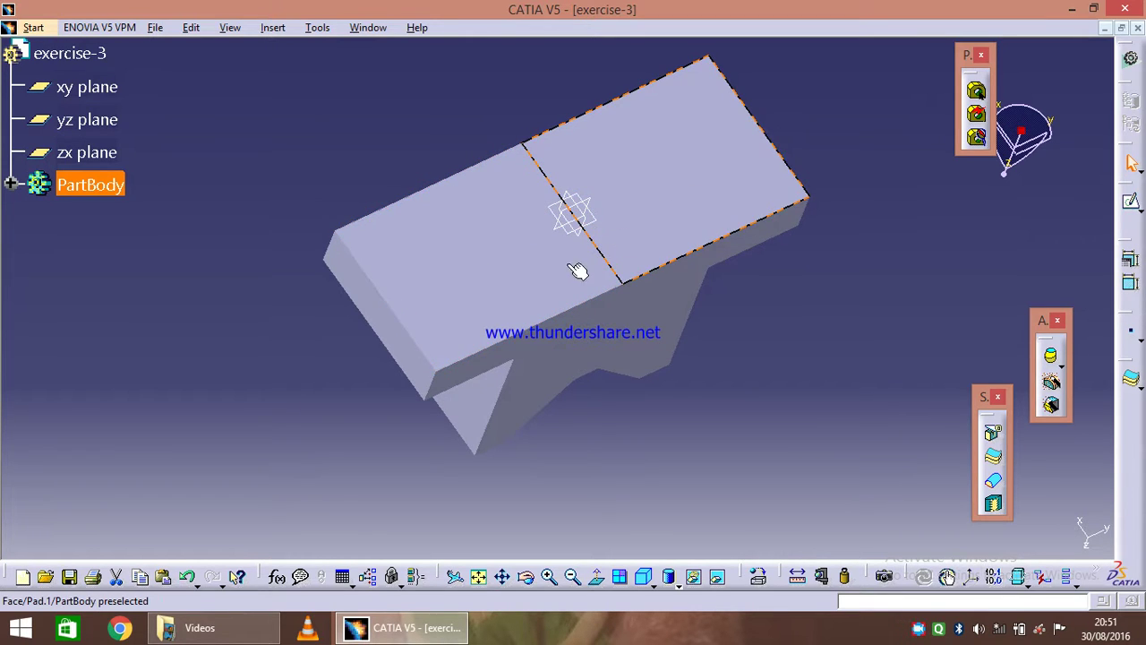
Start a new sketch on the selected flange face and frame it in view
click(1132, 208)
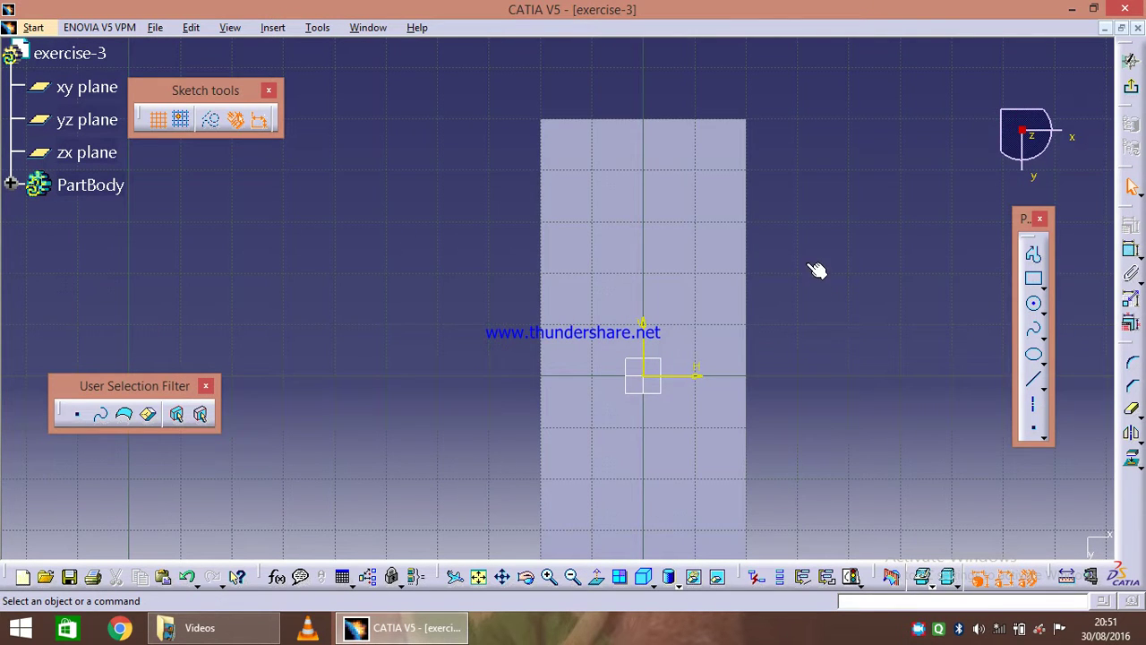
middle_drag(819, 269, 794, 320)
mouse_move(684, 370)
middle_down()
mouse_move(727, 335)
mouse_move(758, 340)
mouse_move(839, 284)
mouse_move(737, 385)
middle_up()
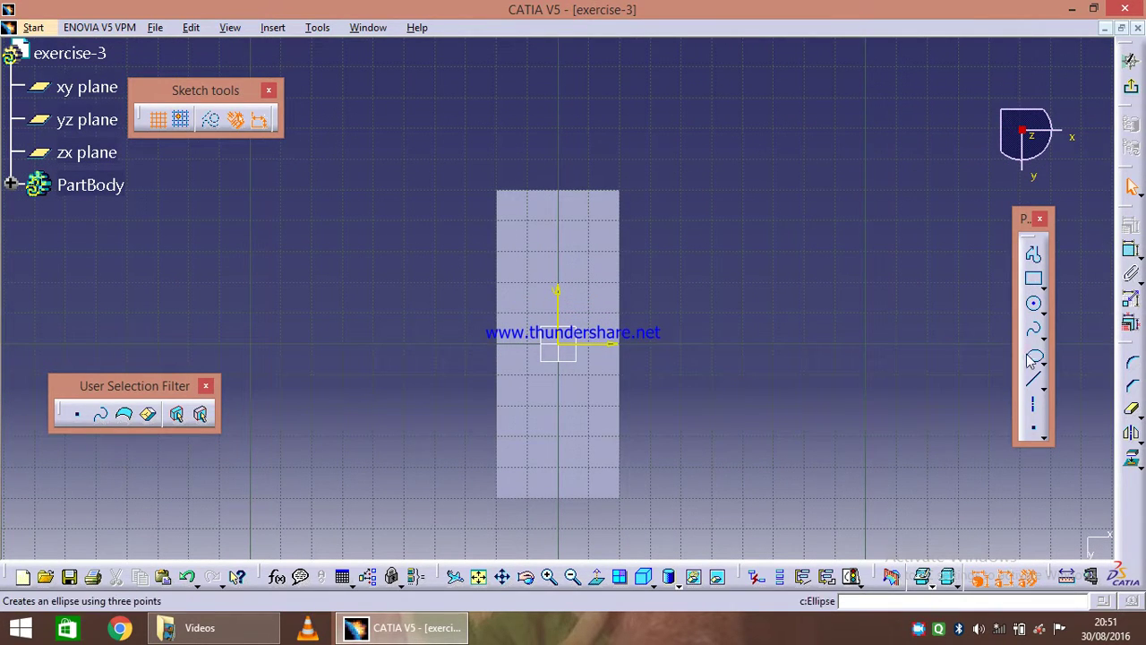
Draw a closed square profile about 20 mm per side, then exit to Part Design
click(1035, 256)
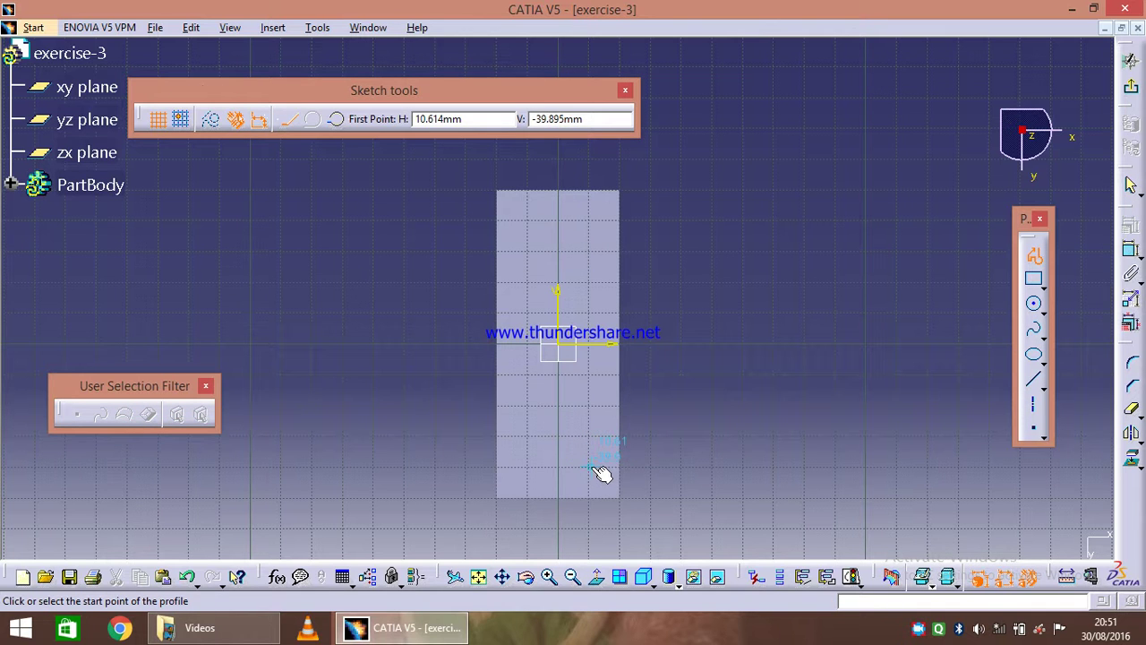
mouse_move(609, 509)
middle_down()
mouse_move(627, 442)
mouse_move(752, 185)
middle_up()
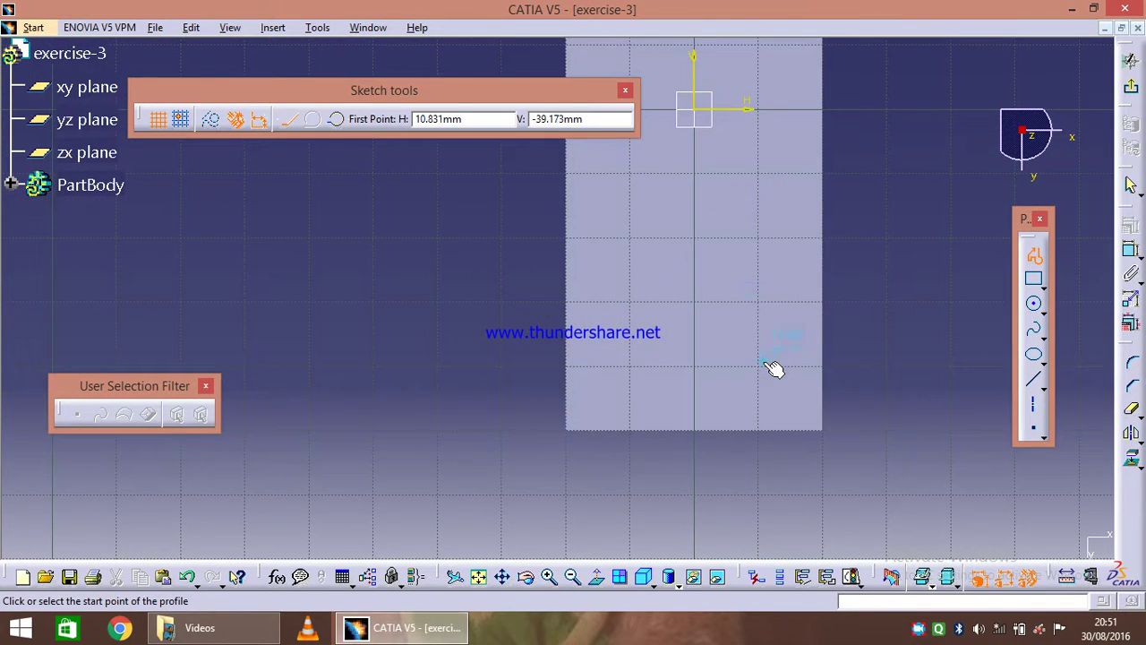
click(760, 366)
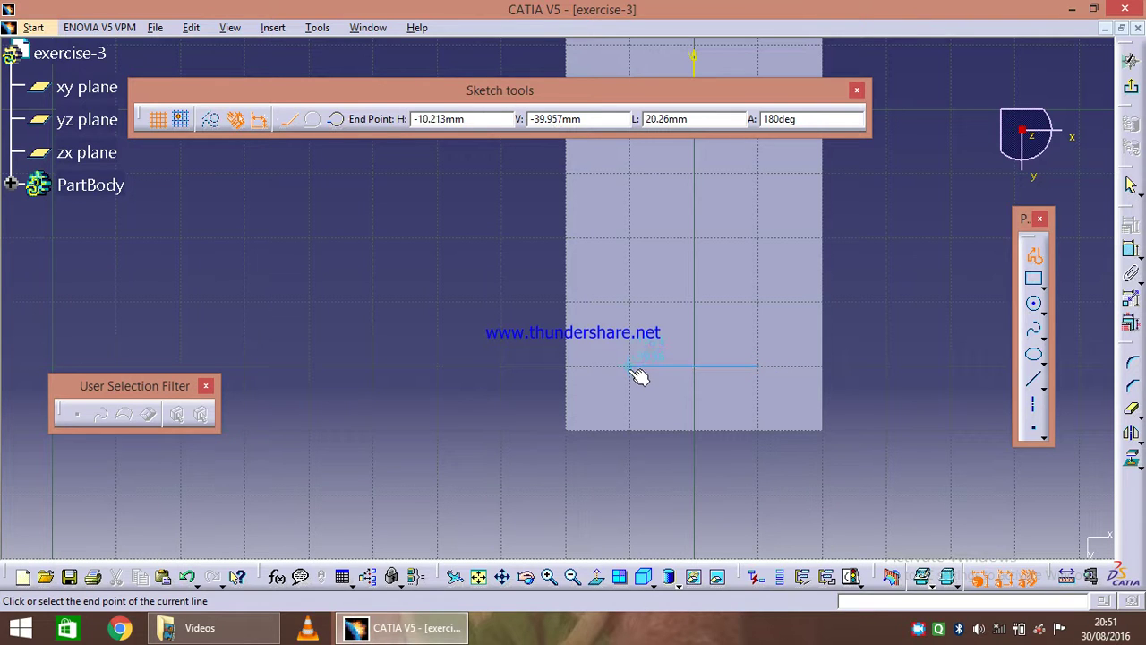
click(630, 368)
drag(630, 367, 649, 231)
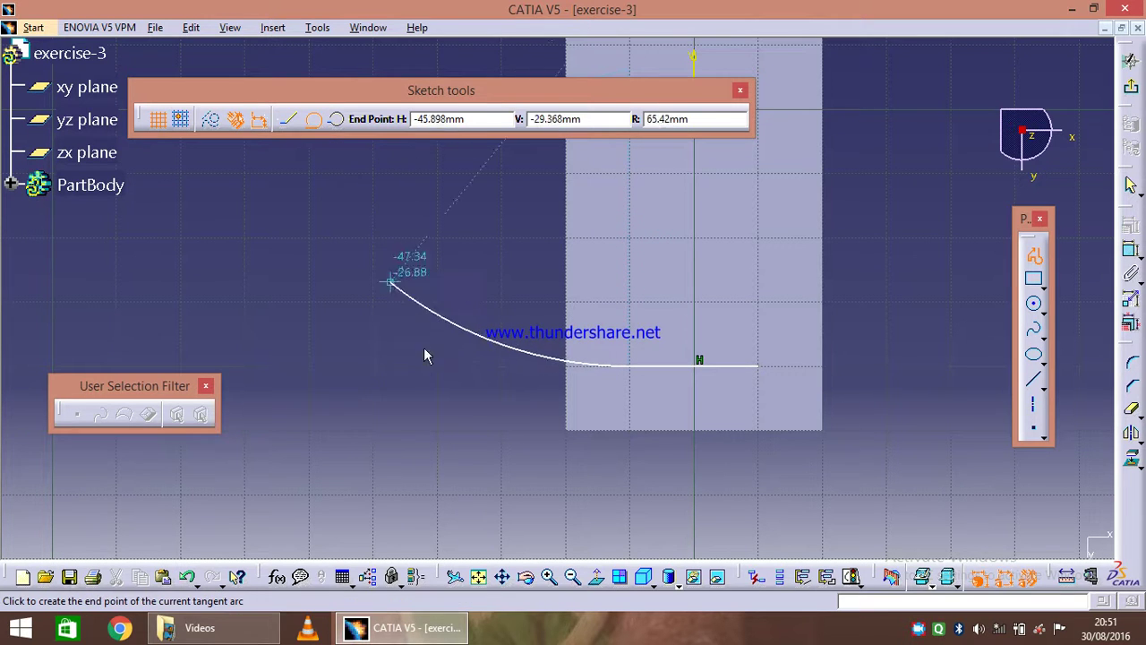
click(289, 120)
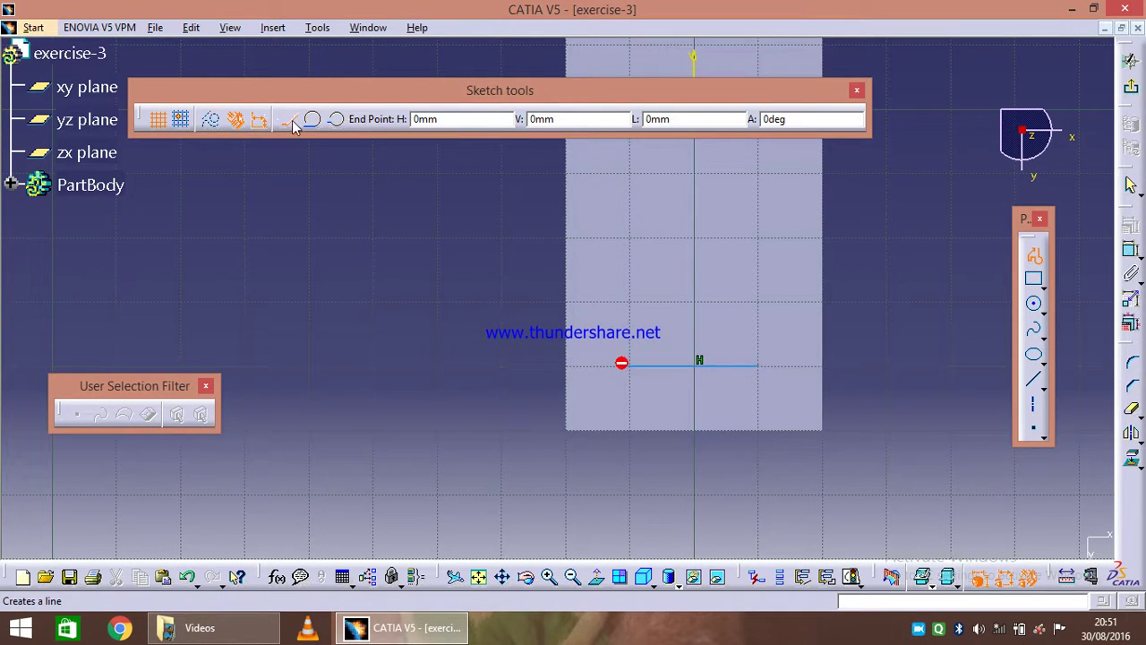
click(631, 238)
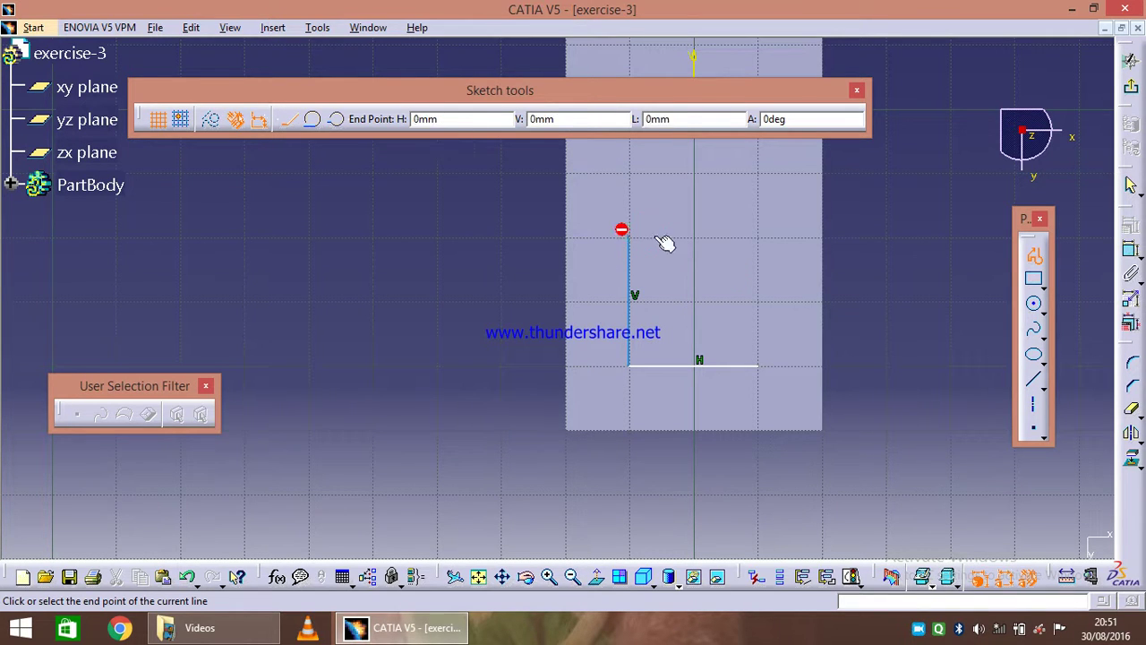
click(760, 237)
click(758, 369)
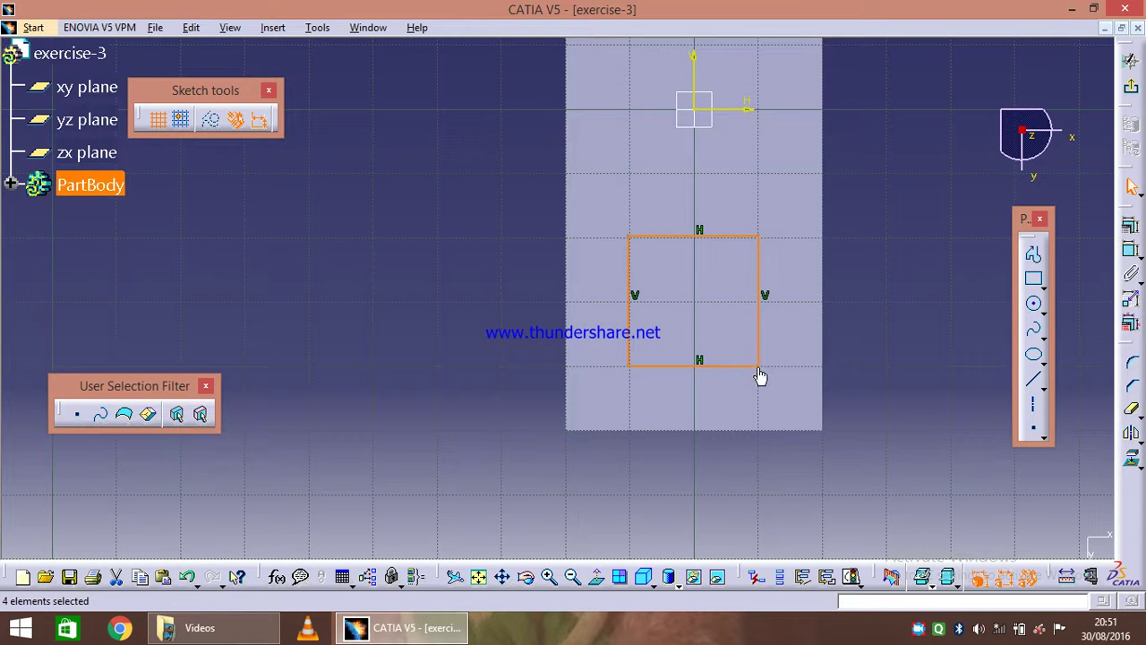
click(874, 348)
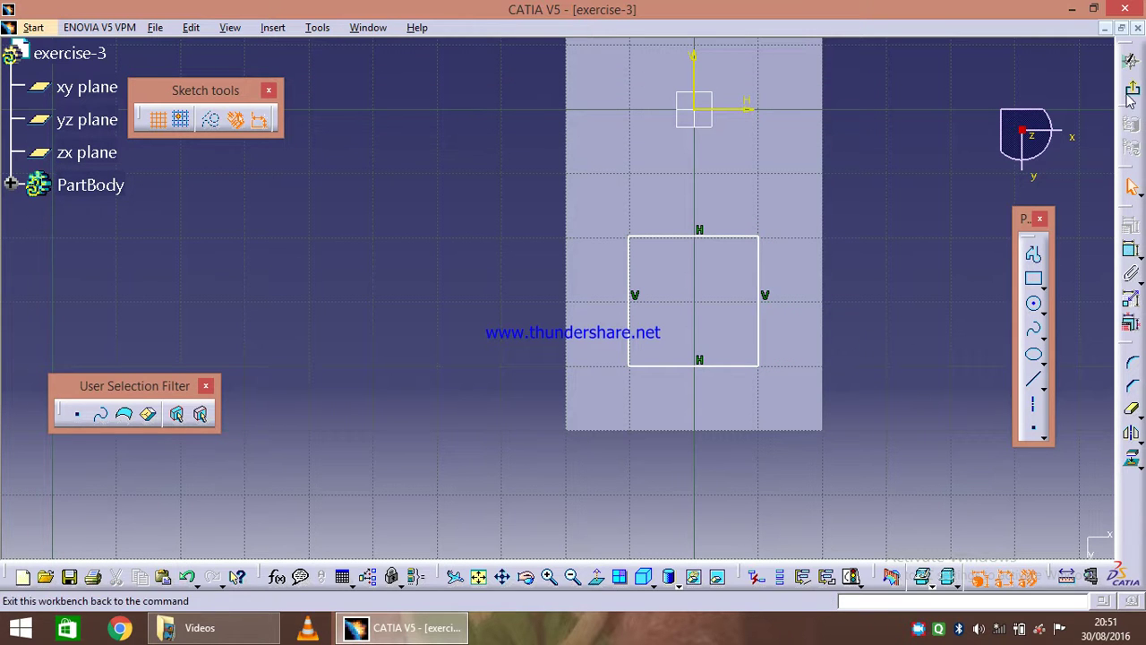
click(1130, 58)
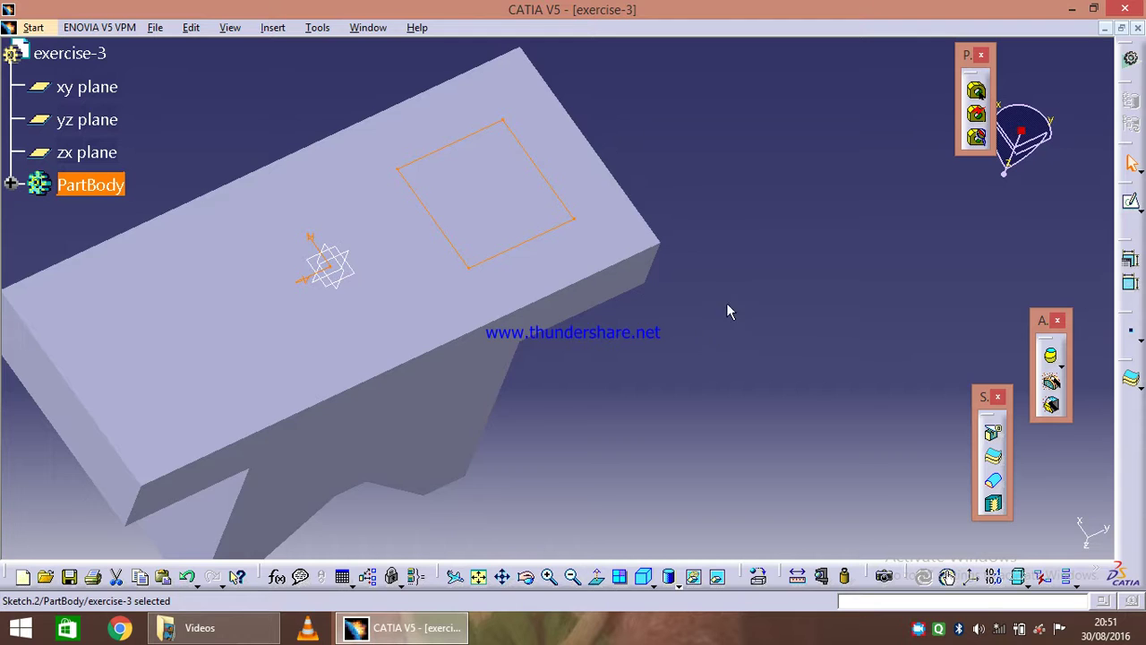
Pocket Sketch.2 6 mm deep into the block's face, previewing before confirming
middle_drag(726, 303, 769, 366)
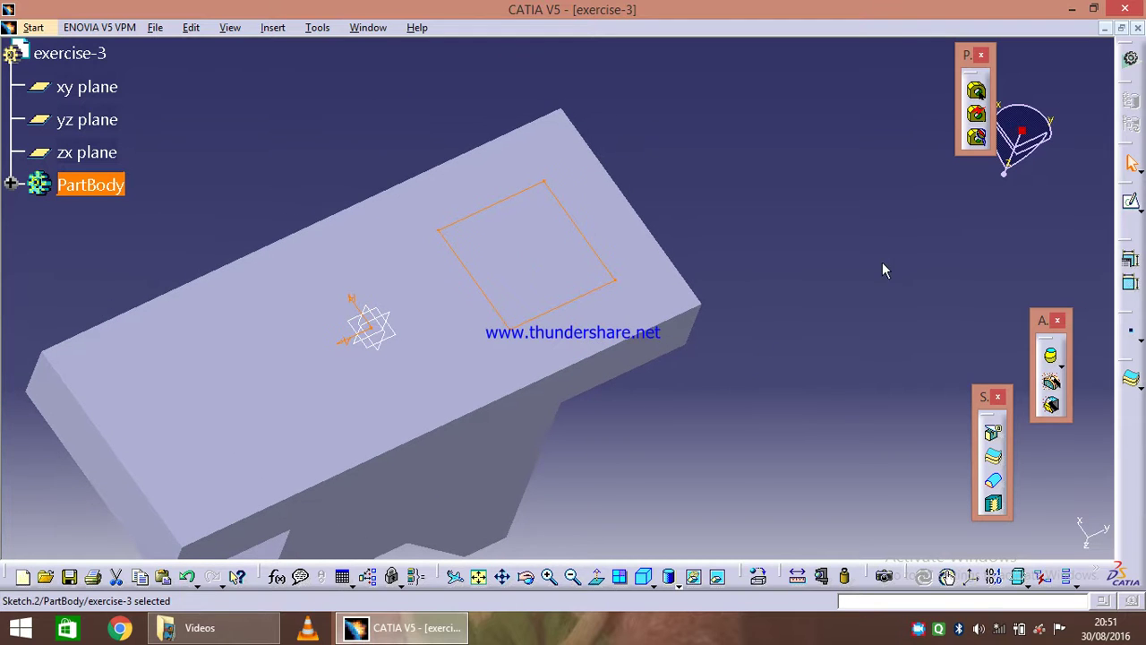
click(272, 28)
mouse_move(373, 257)
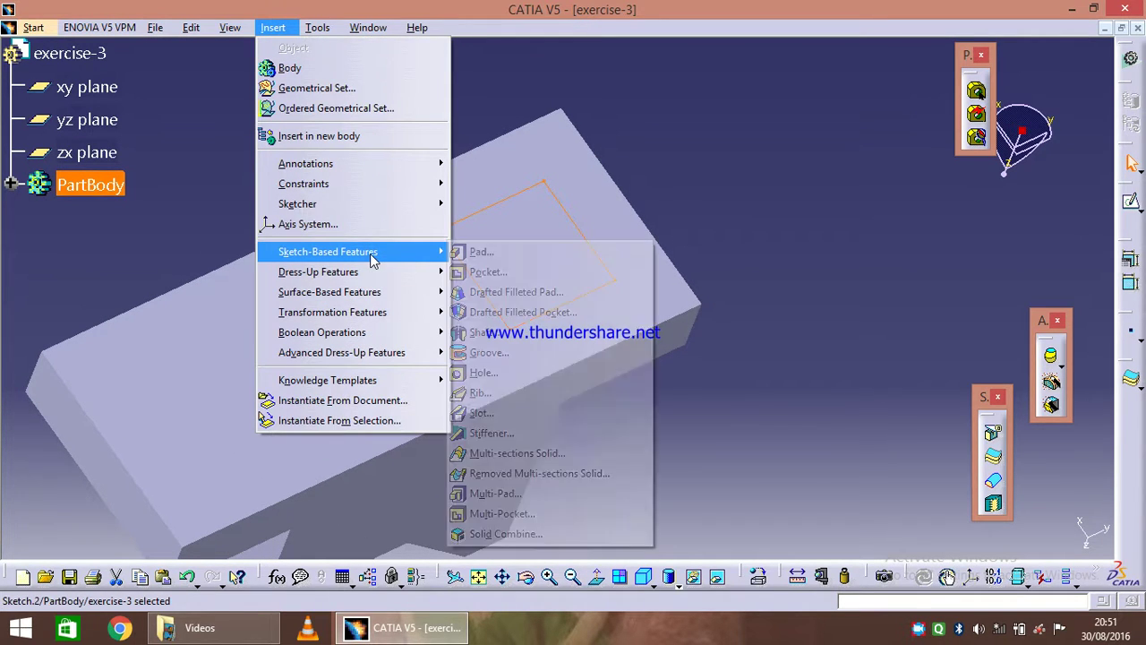
click(511, 272)
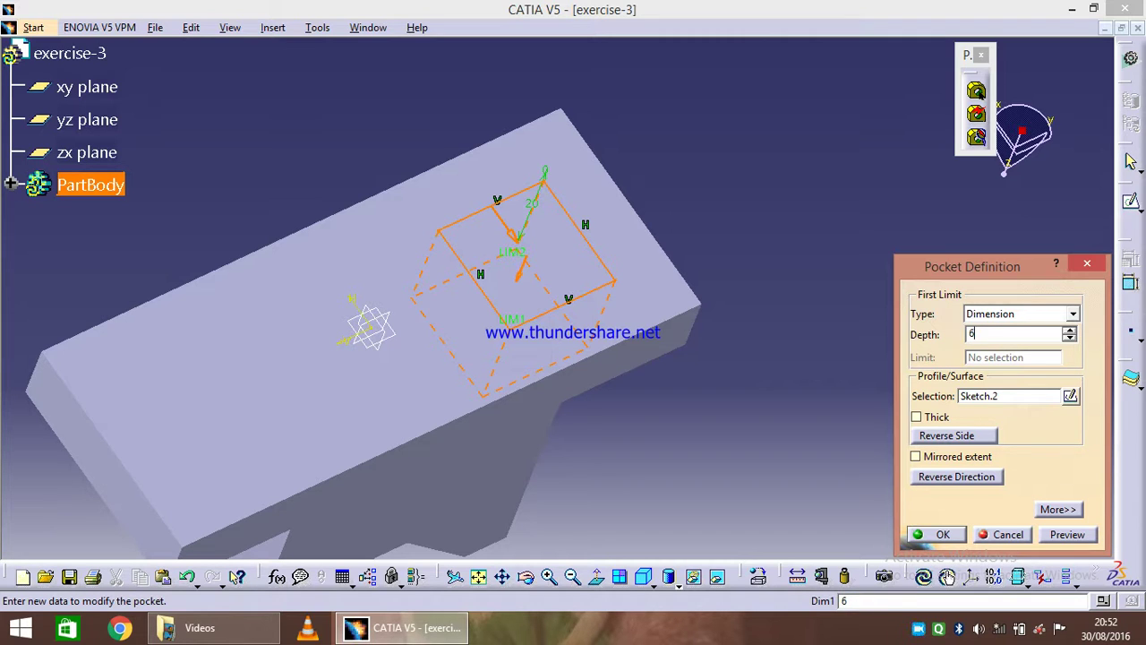
click(1067, 535)
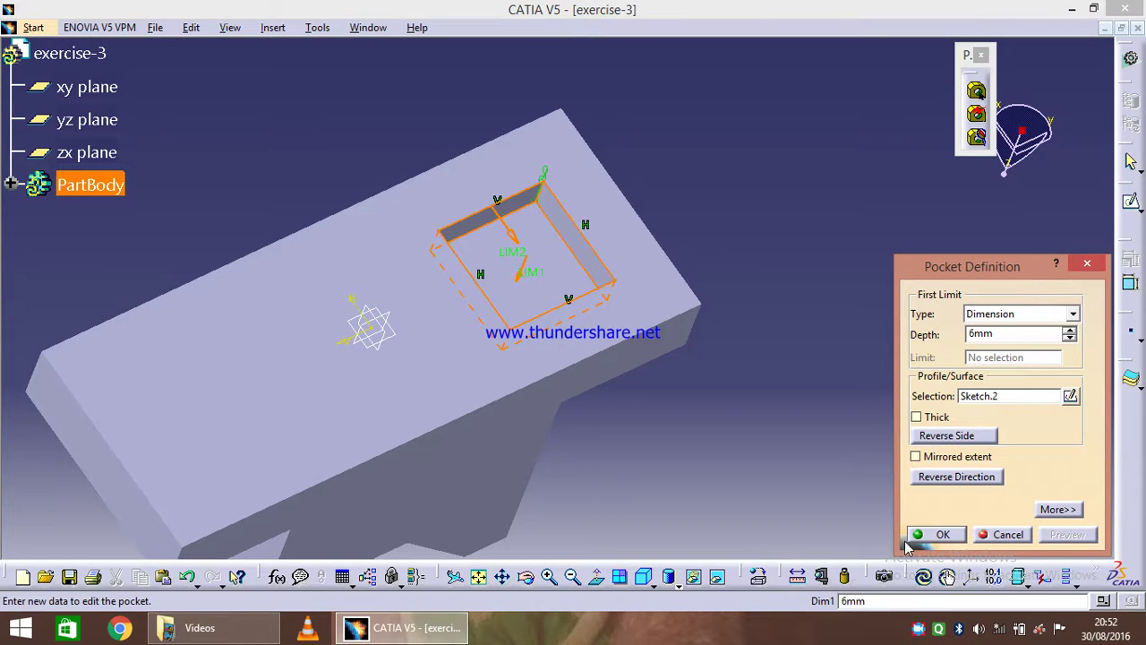
click(936, 535)
click(764, 378)
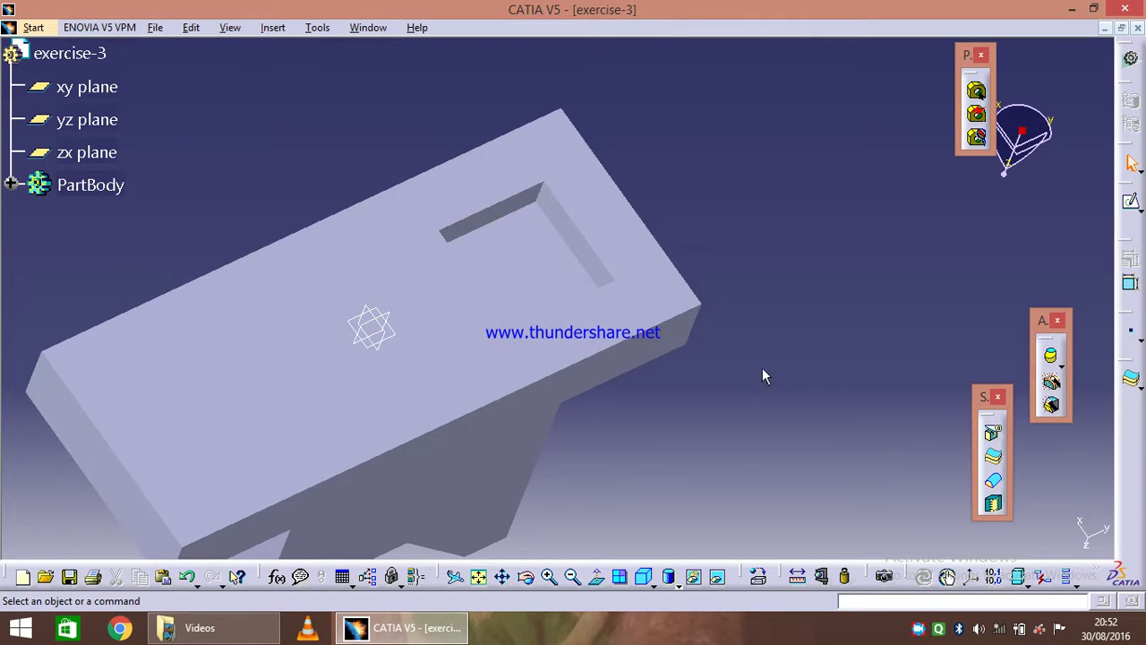
Place a 10 mm diameter, 10 mm deep hole on the right flange's top face and open its positioning sketch
middle_drag(745, 263, 702, 244)
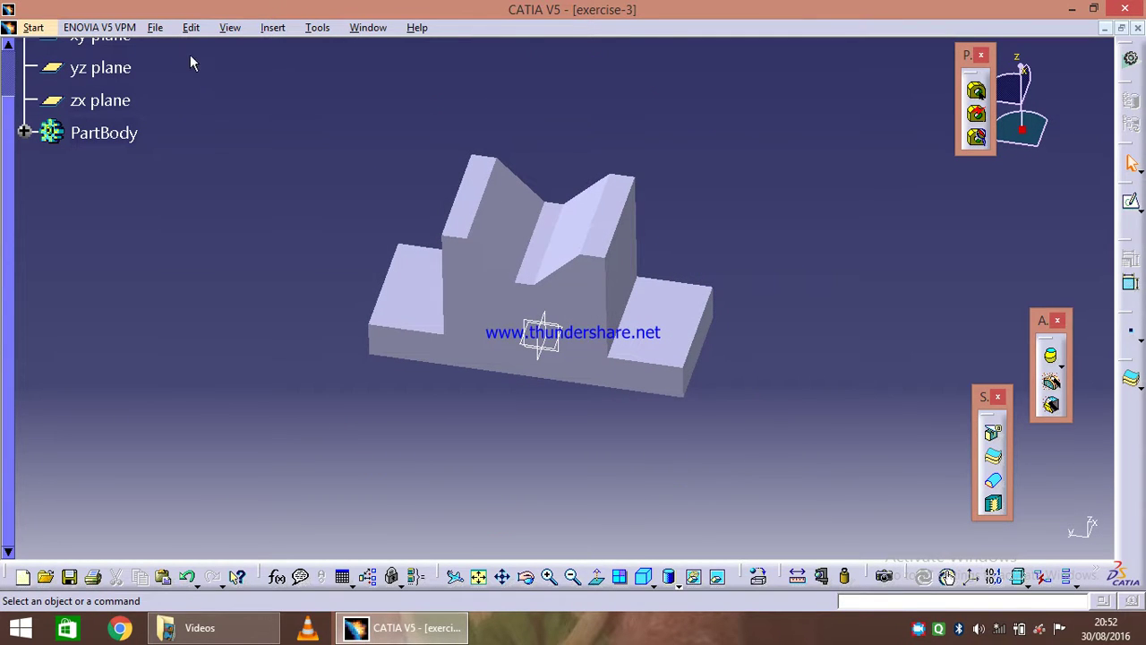
click(273, 28)
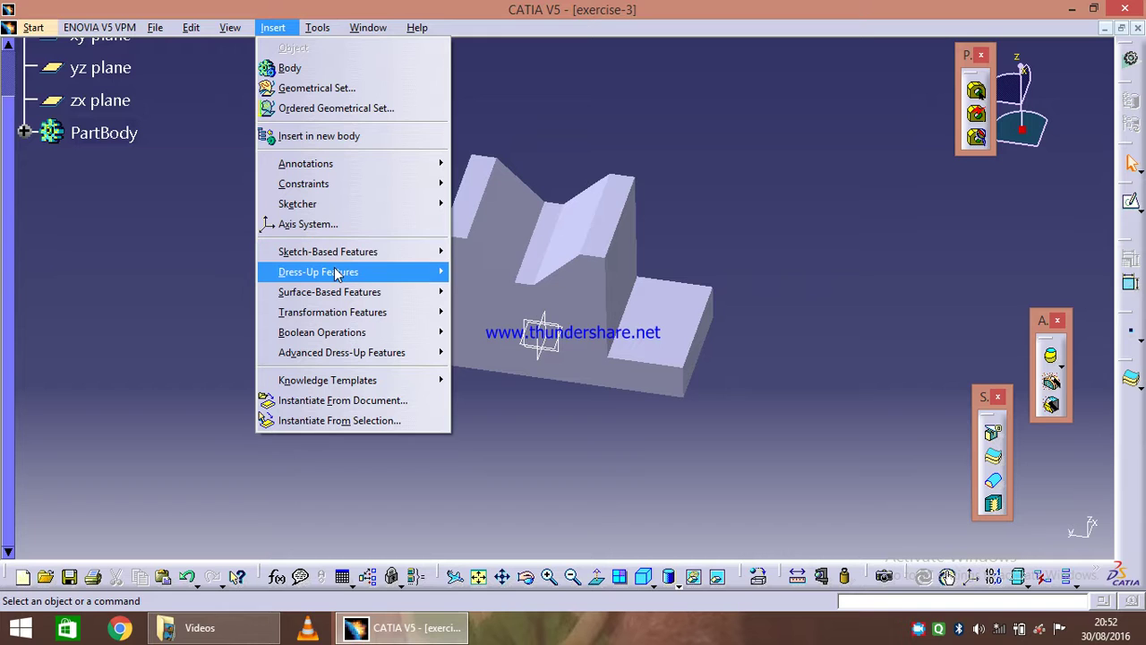
mouse_move(337, 274)
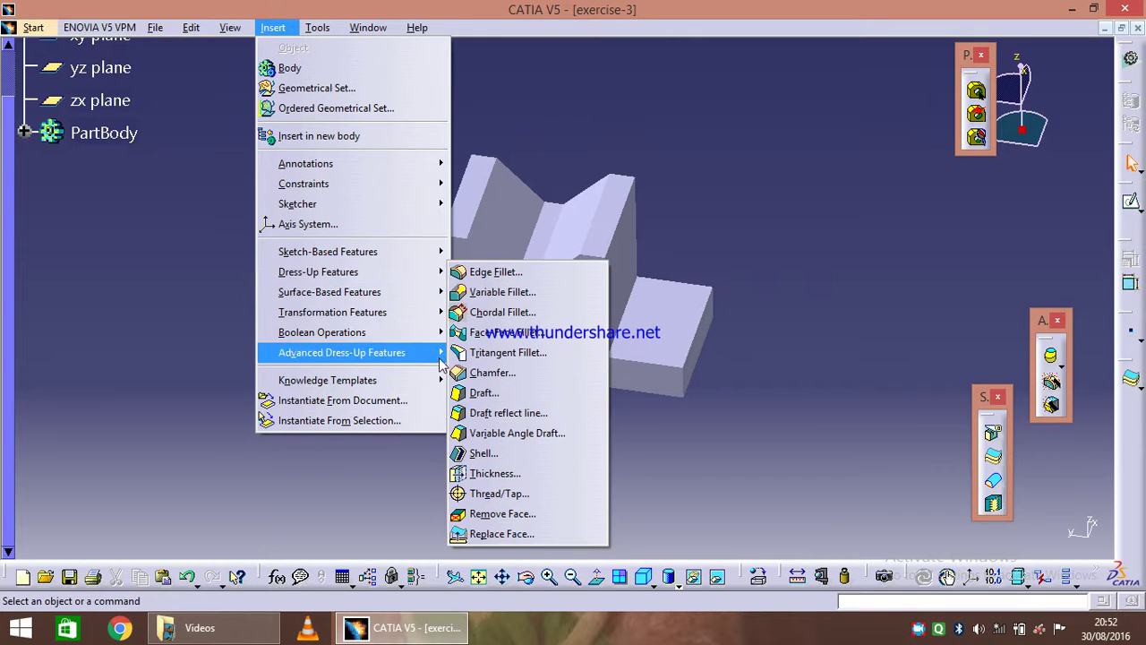
mouse_move(421, 252)
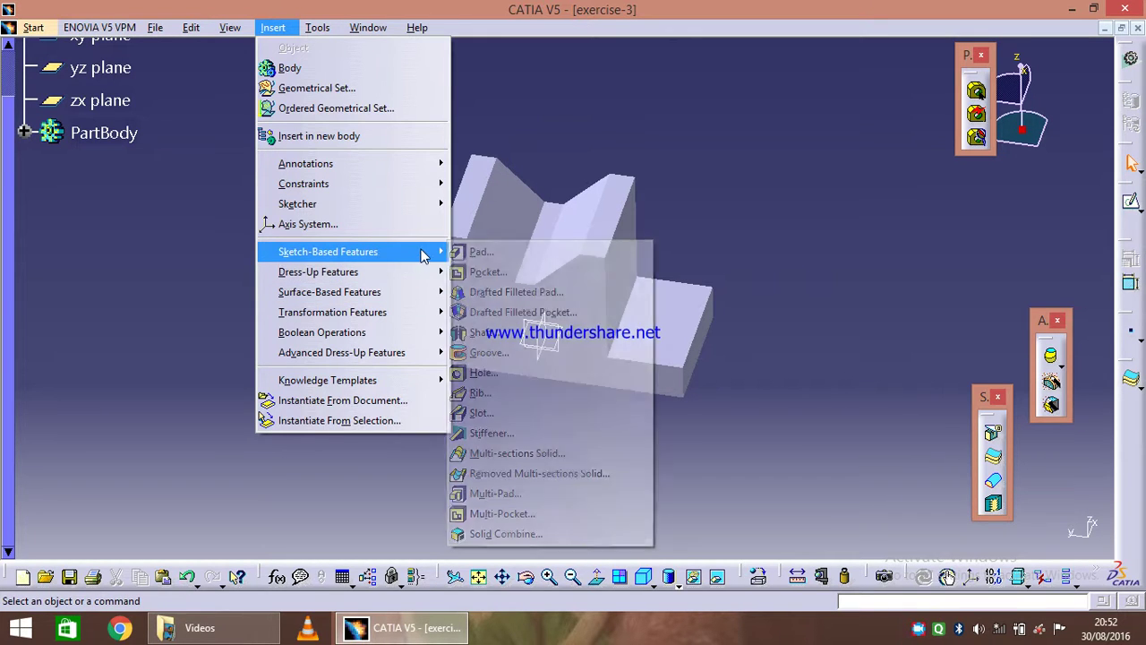
click(495, 372)
middle_drag(486, 384, 567, 409)
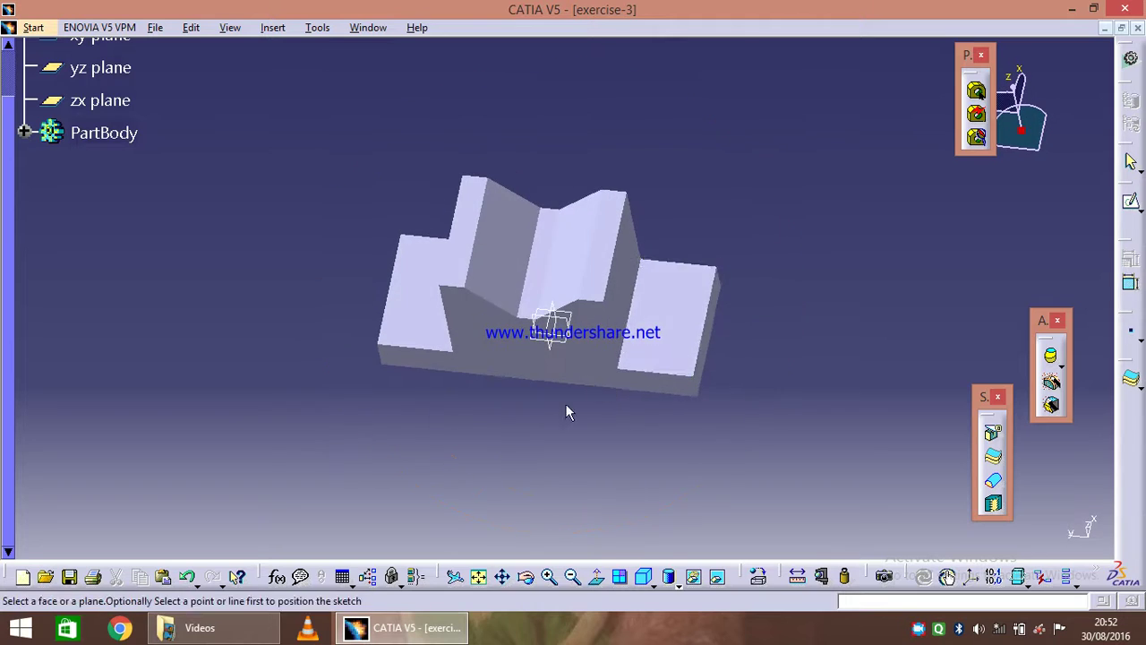
click(670, 330)
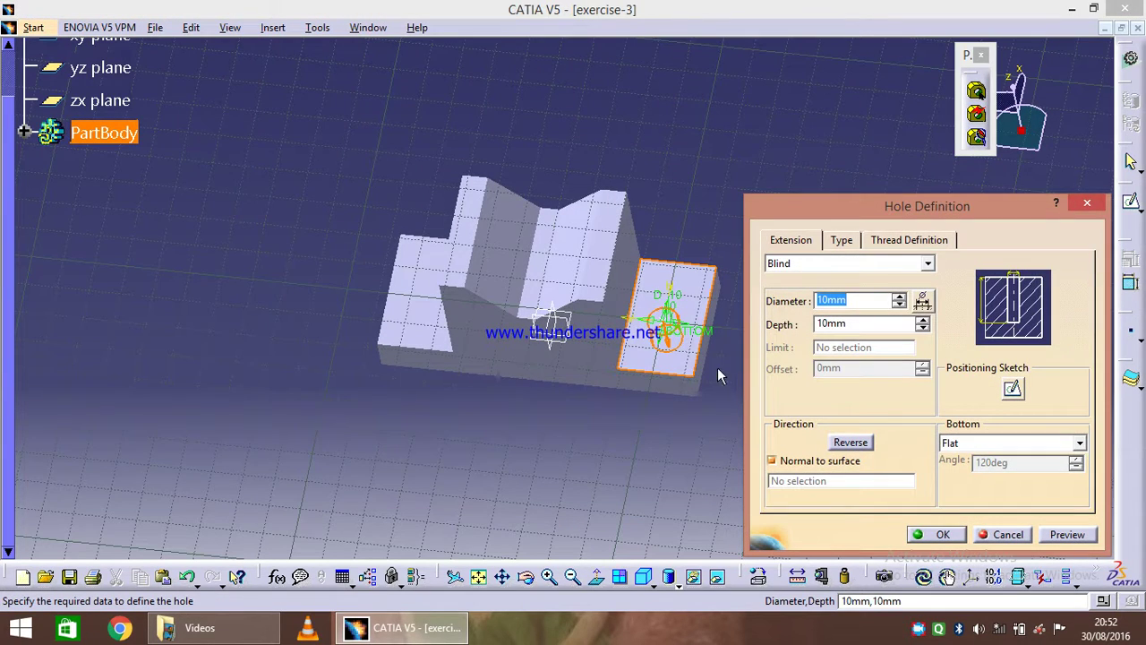
click(1012, 390)
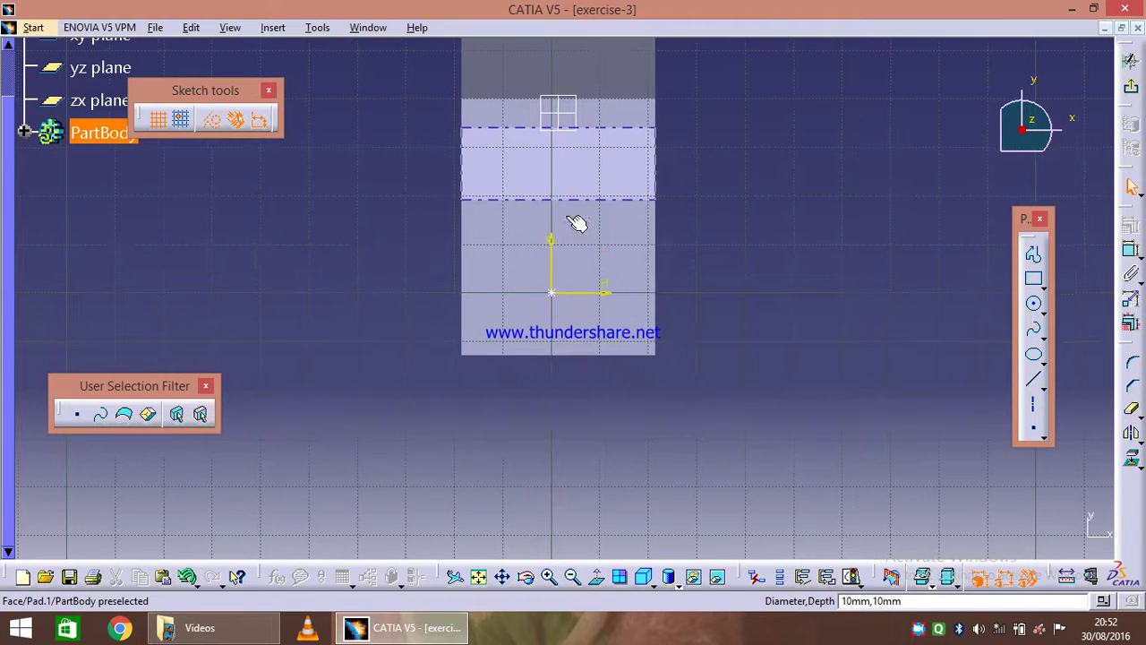
Constrain the hole centre 20 mm from the flange's side edge
click(551, 292)
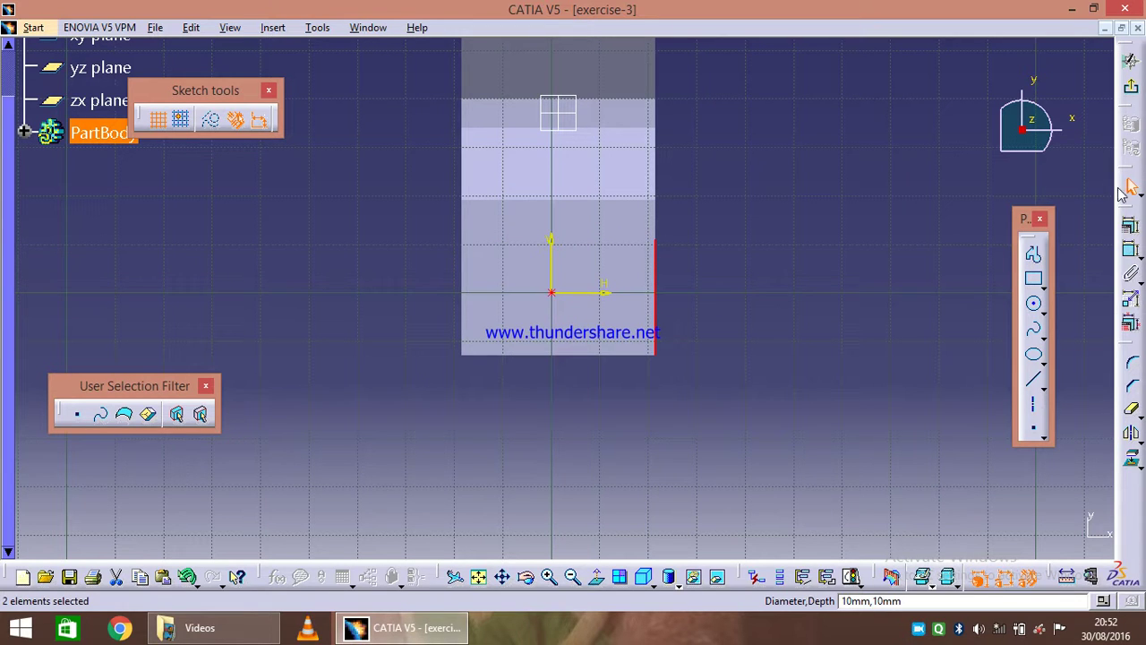
click(1131, 255)
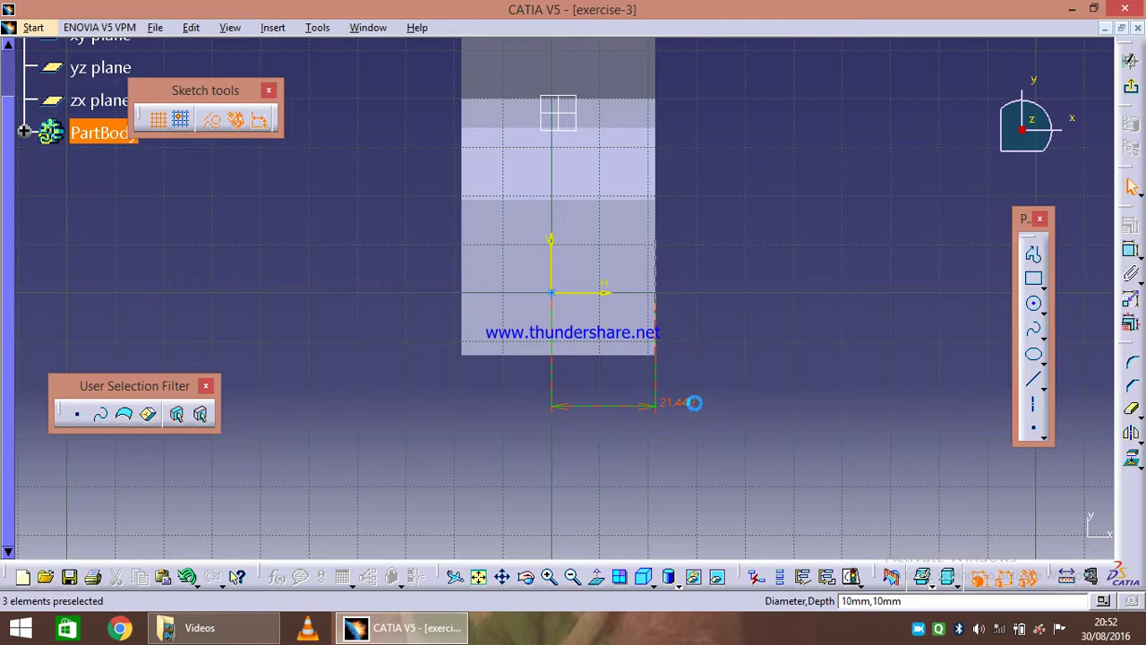
click(697, 408)
double_click(688, 405)
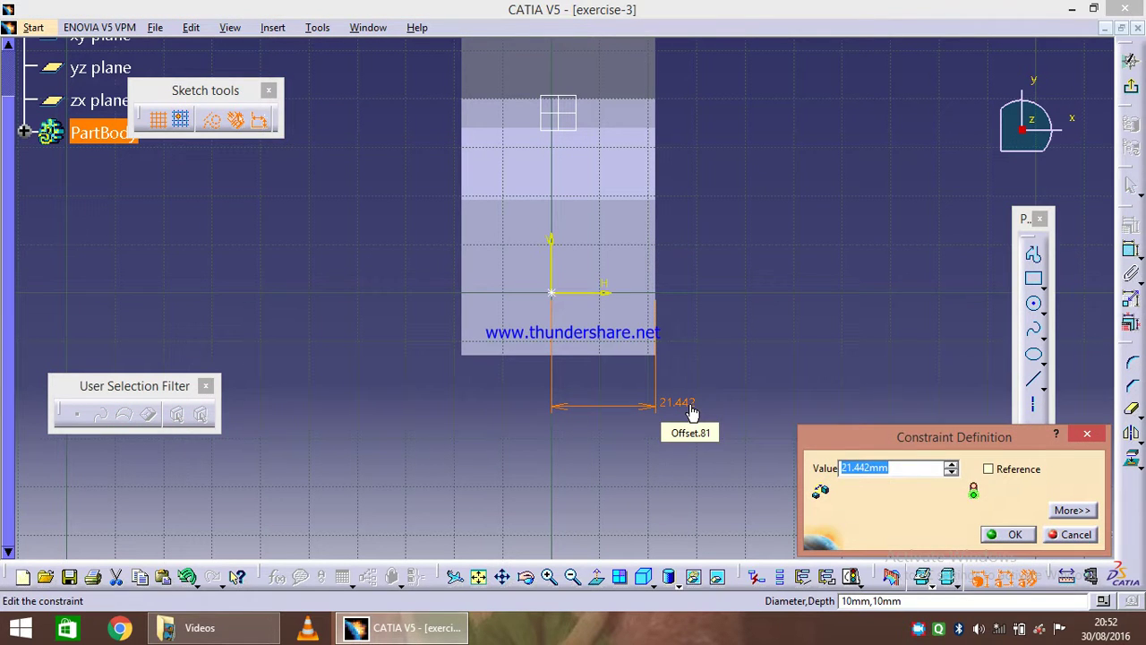
key(Return)
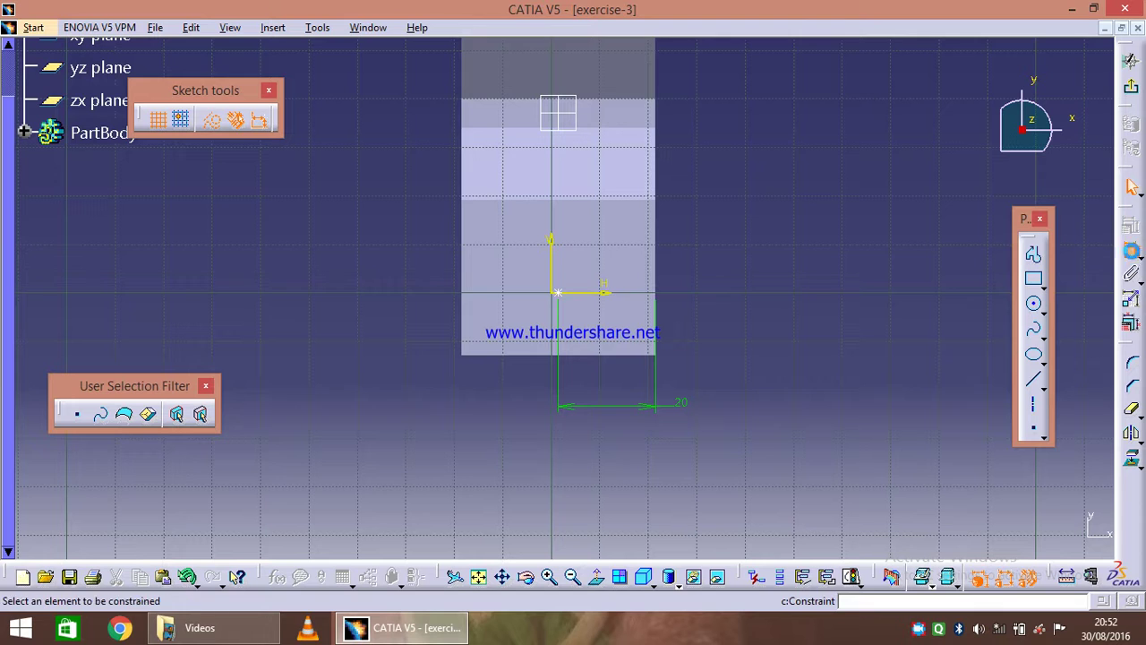
Constrain the hole centre 12 mm from the flange's bottom edge and leave the positioning sketch
click(558, 291)
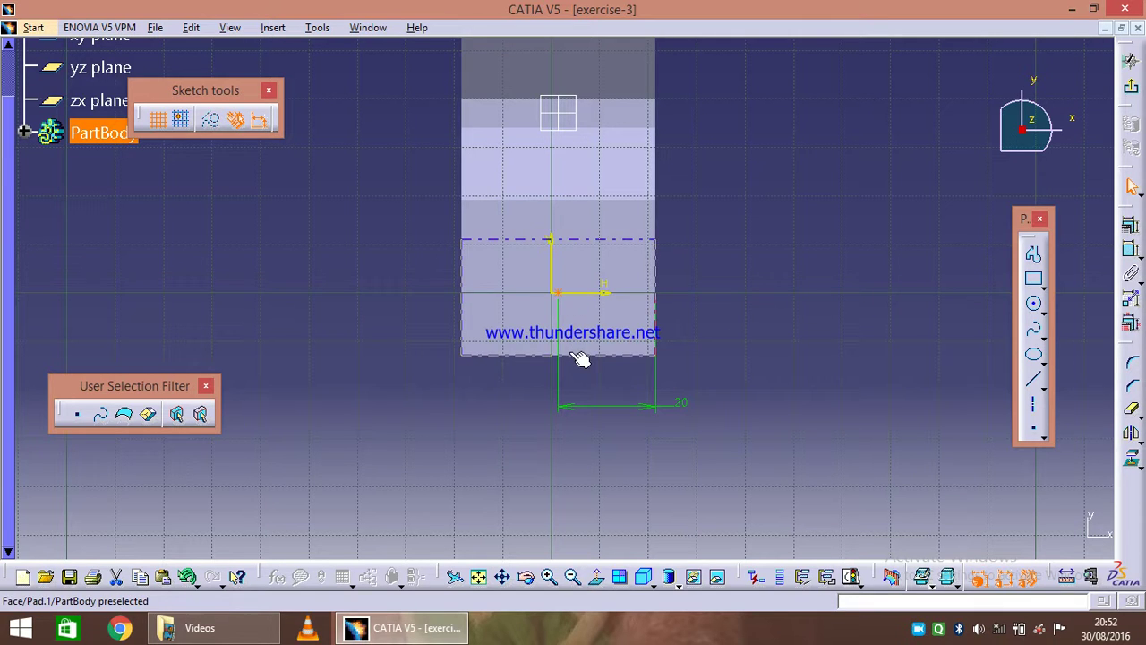
ctrl+click(574, 353)
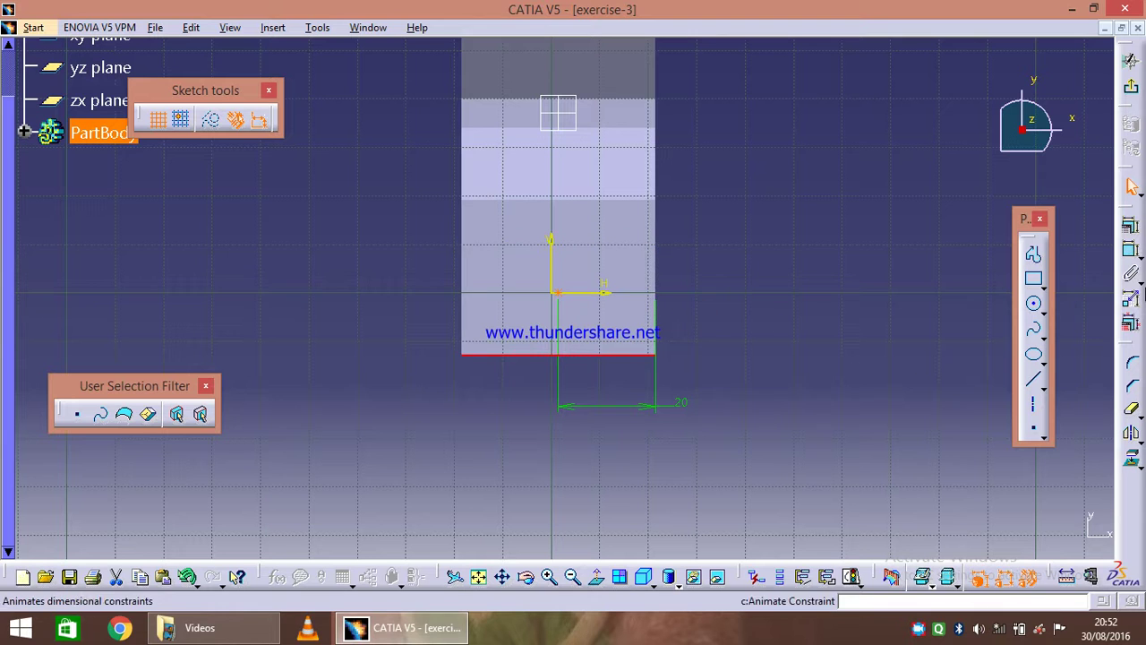
click(1131, 250)
click(755, 328)
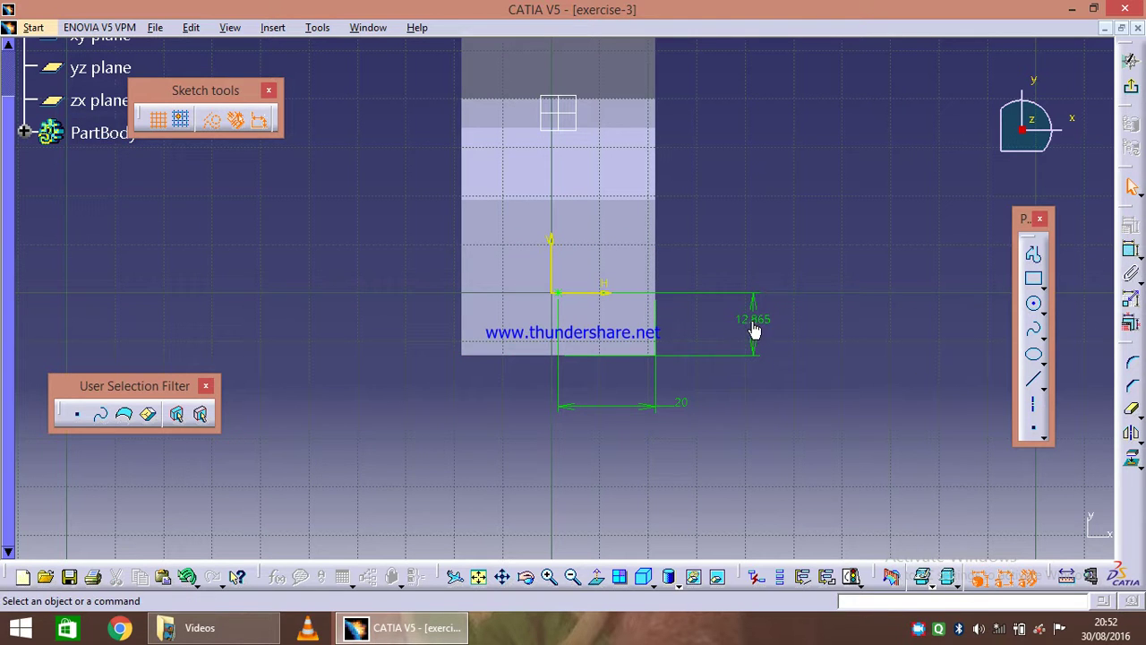
double_click(755, 329)
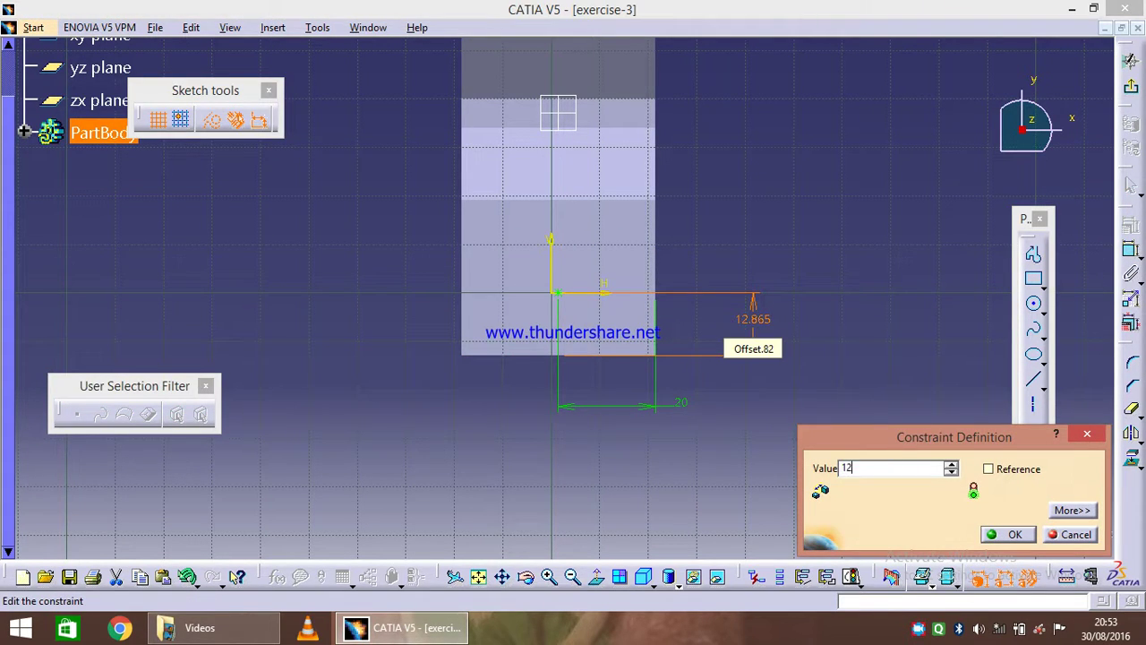
key(Return)
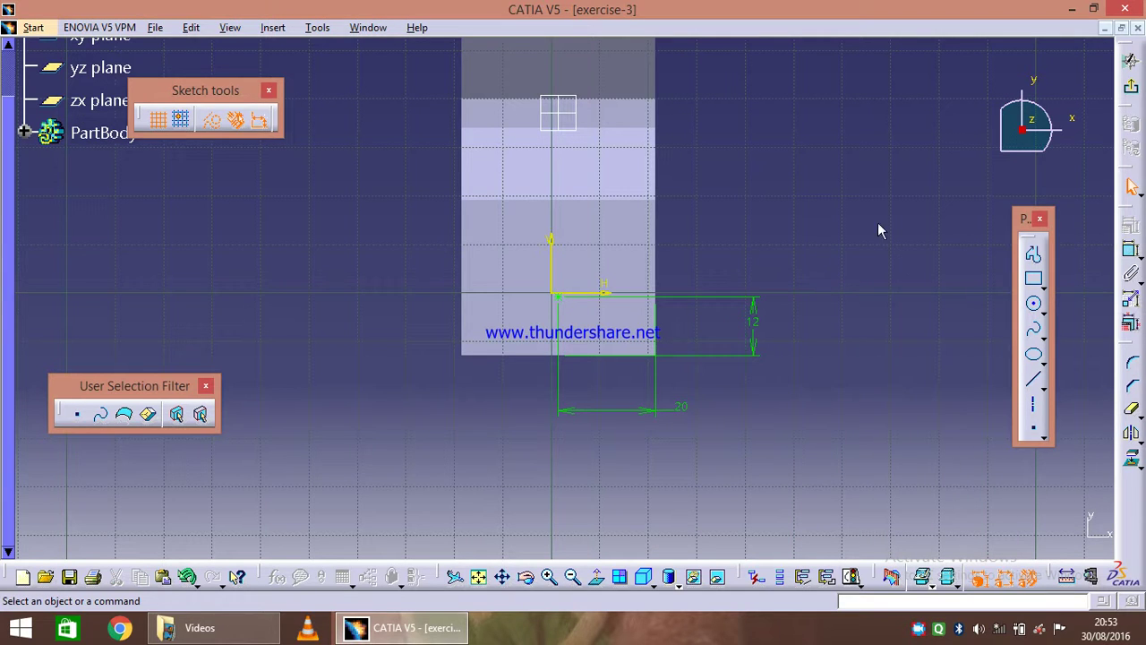
click(1131, 60)
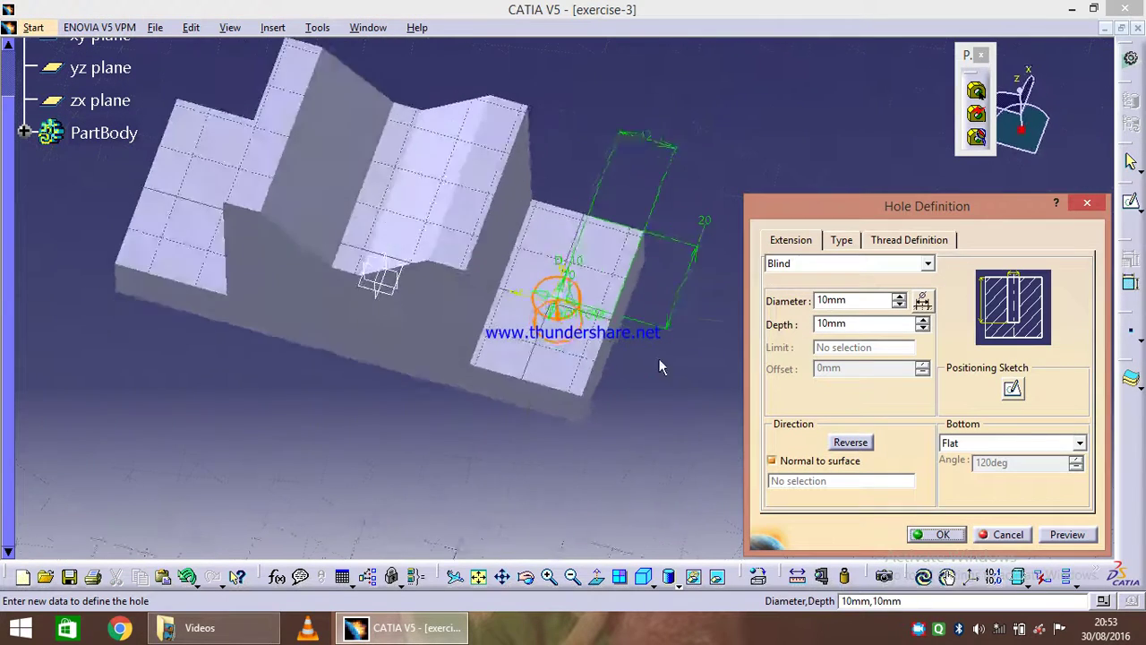
Switch the hole extension from Blind to Up To Last and create the through hole
click(882, 324)
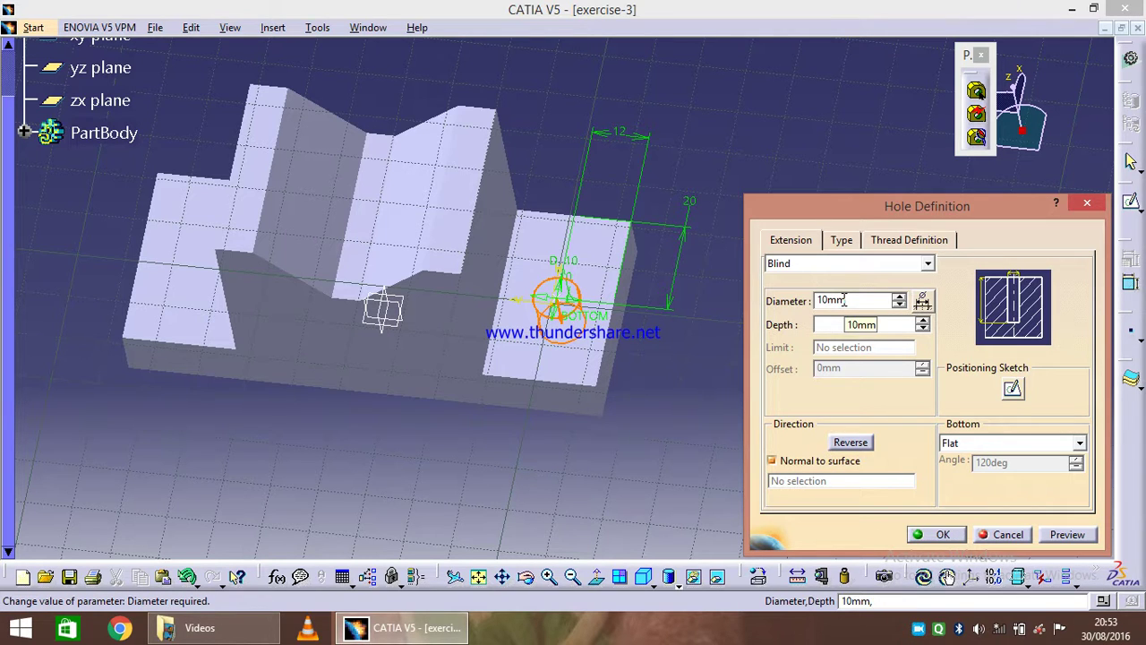
key(Return)
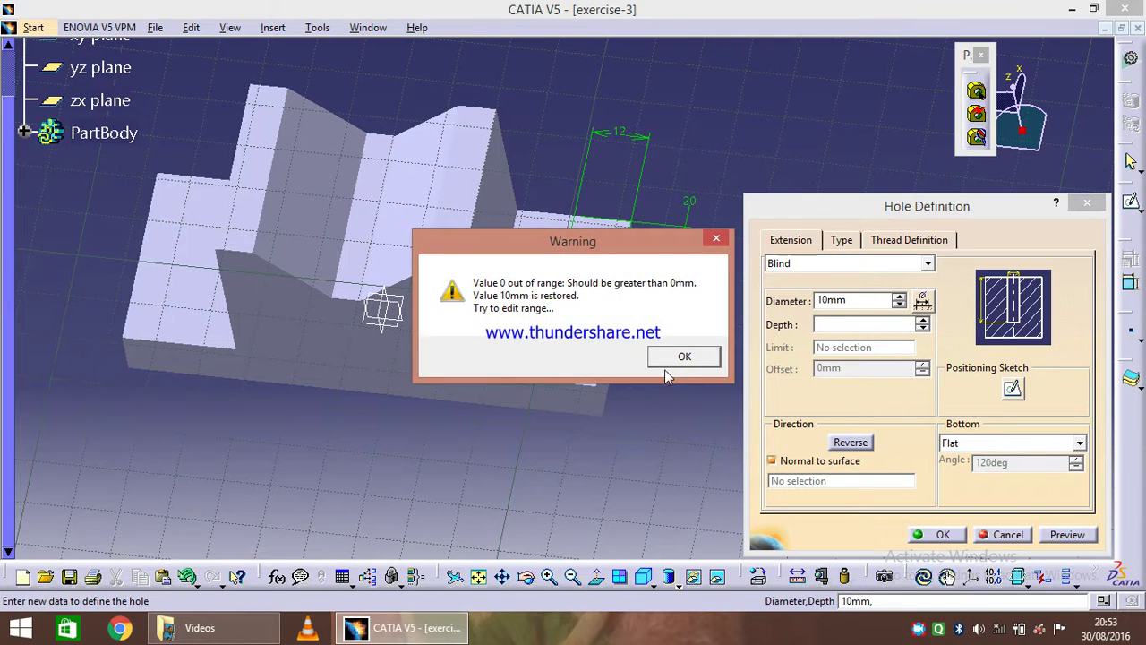
click(683, 357)
click(928, 265)
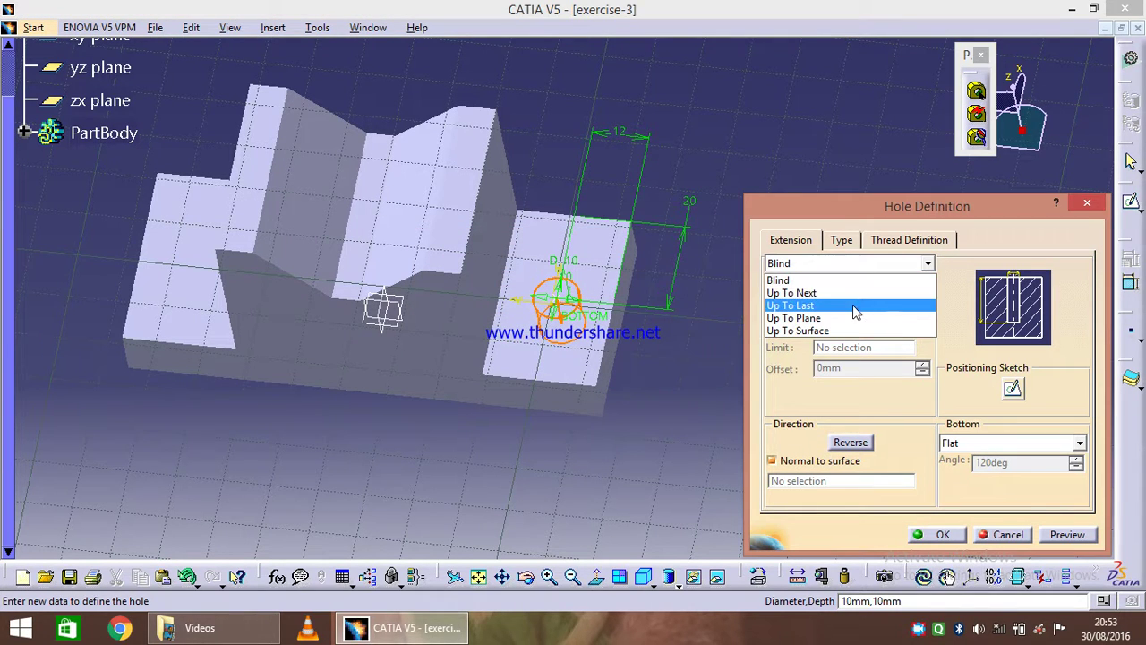
click(853, 306)
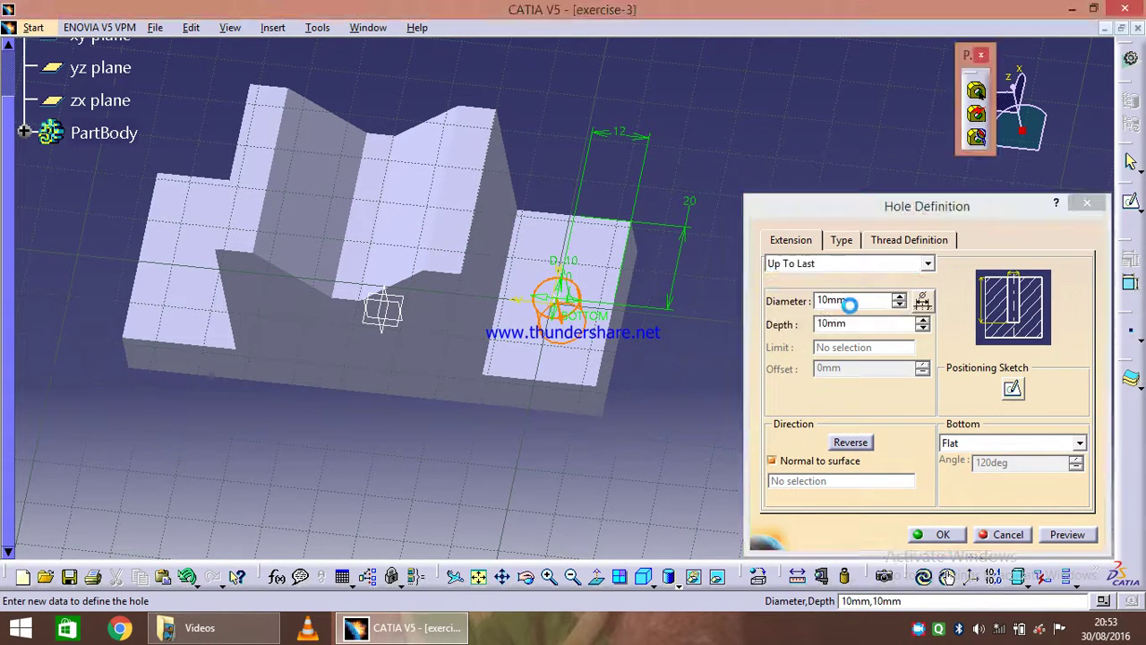
click(943, 534)
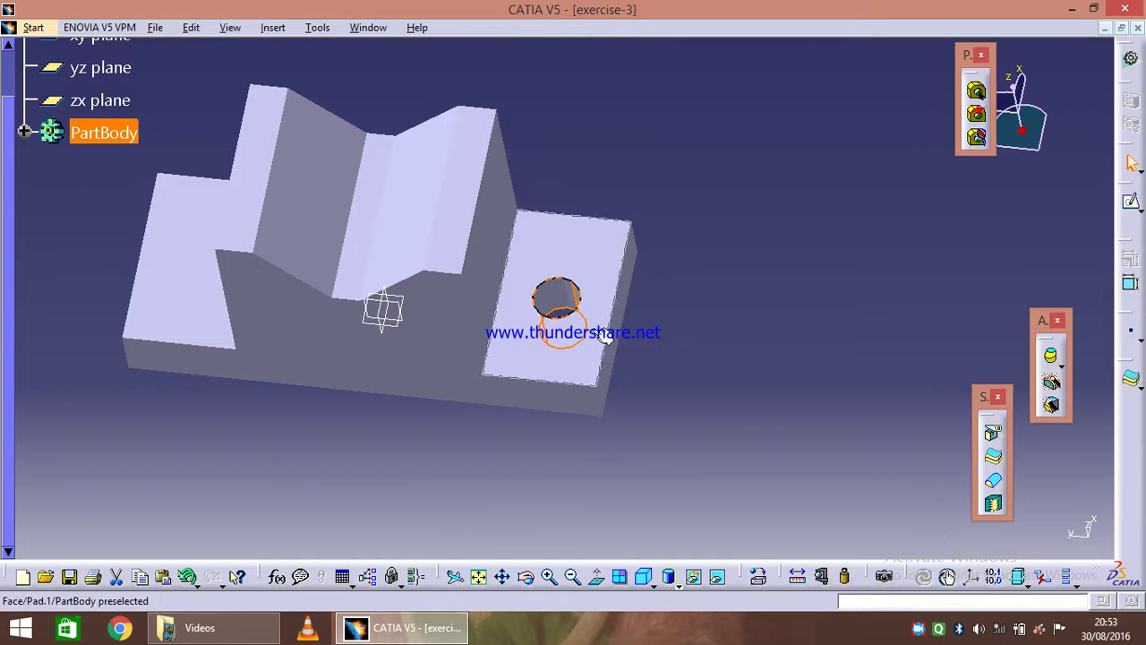
middle_drag(657, 372, 690, 392)
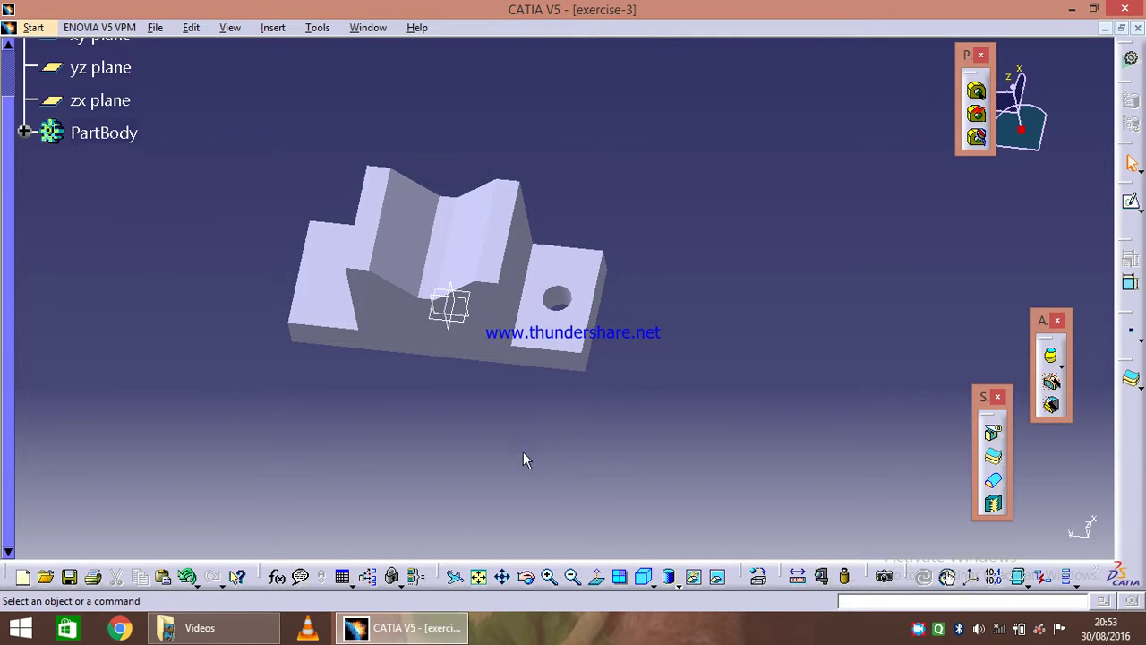
Round the left flange's front bottom edge with a 5 mm edge fillet
middle_drag(525, 460, 499, 476)
middle_drag(286, 389, 473, 457)
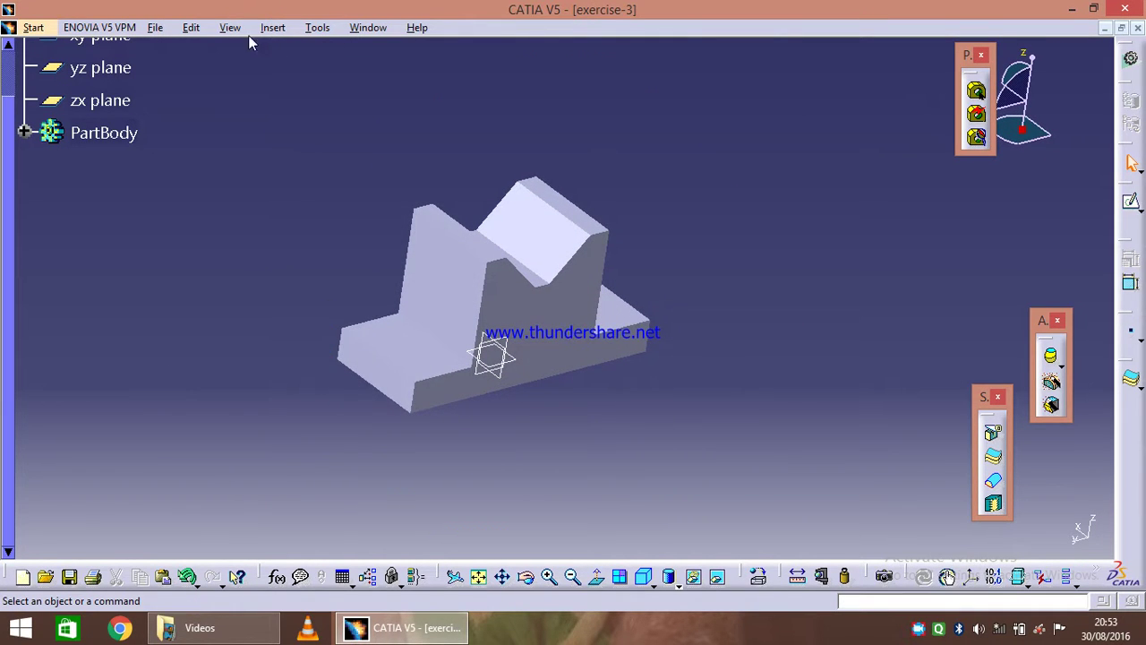
click(273, 27)
mouse_move(356, 278)
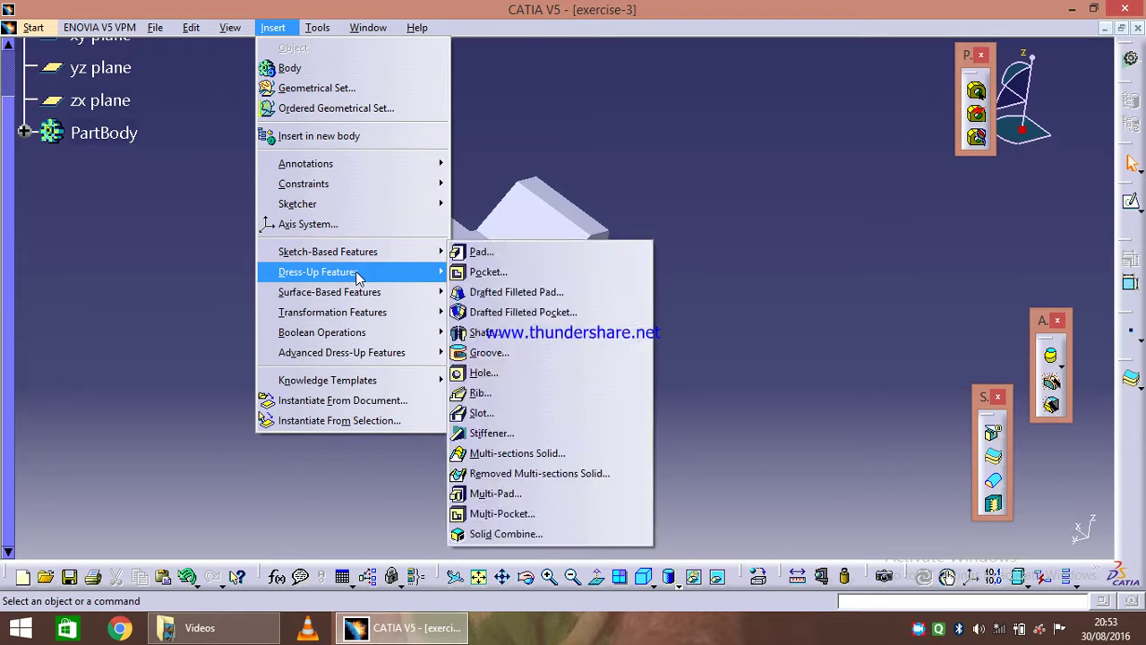
click(532, 267)
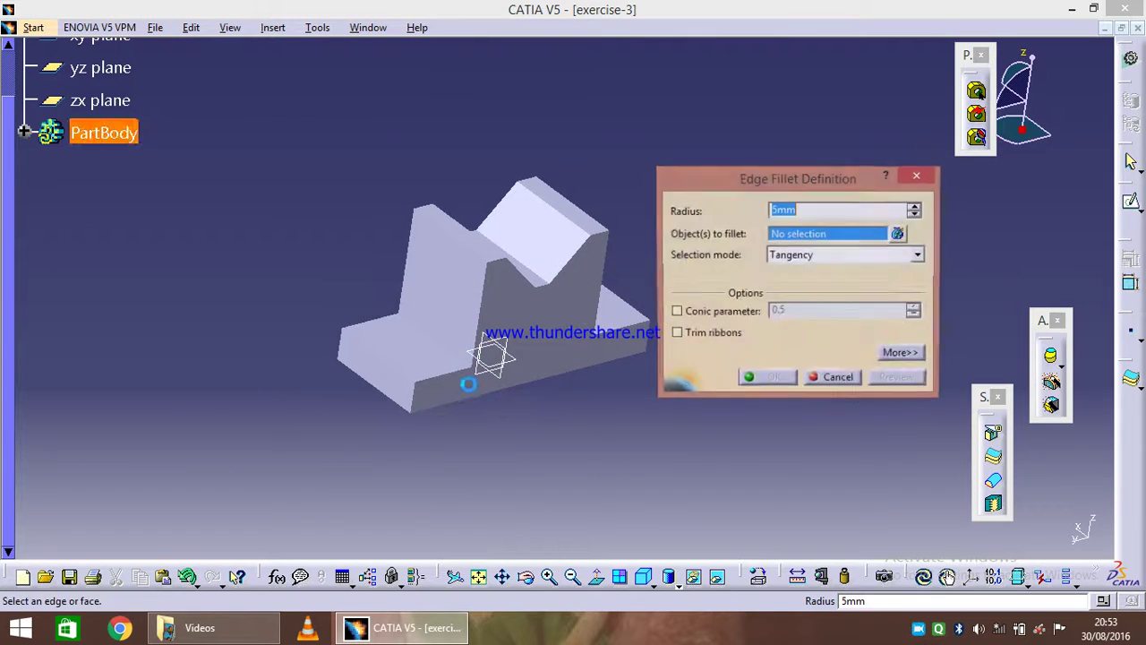
click(439, 378)
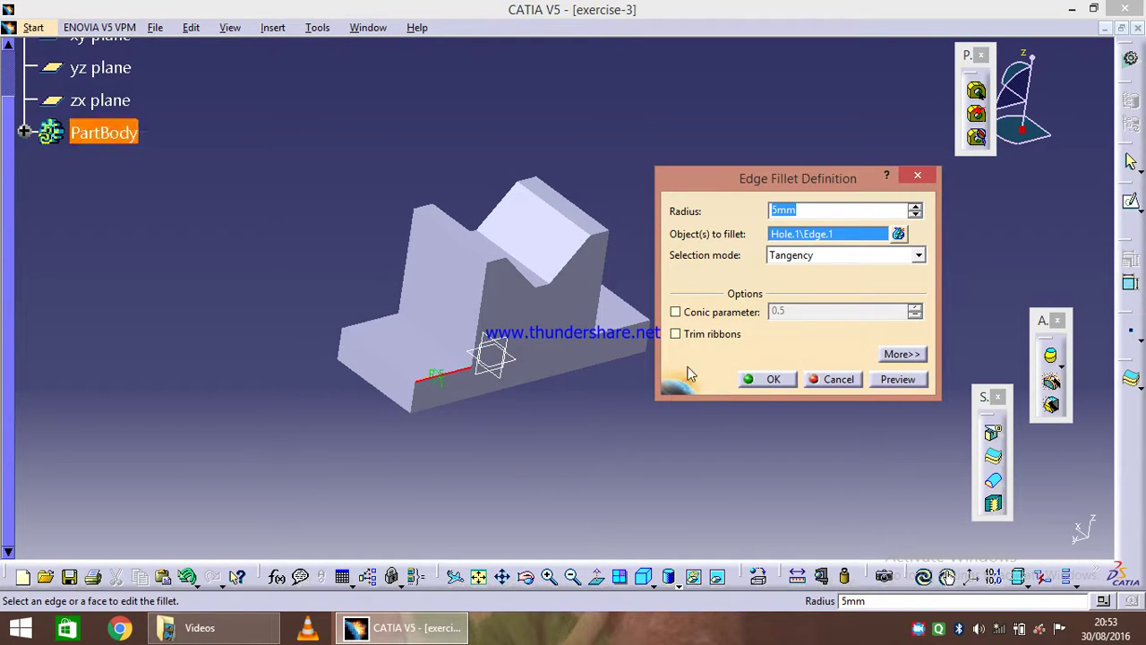
click(788, 381)
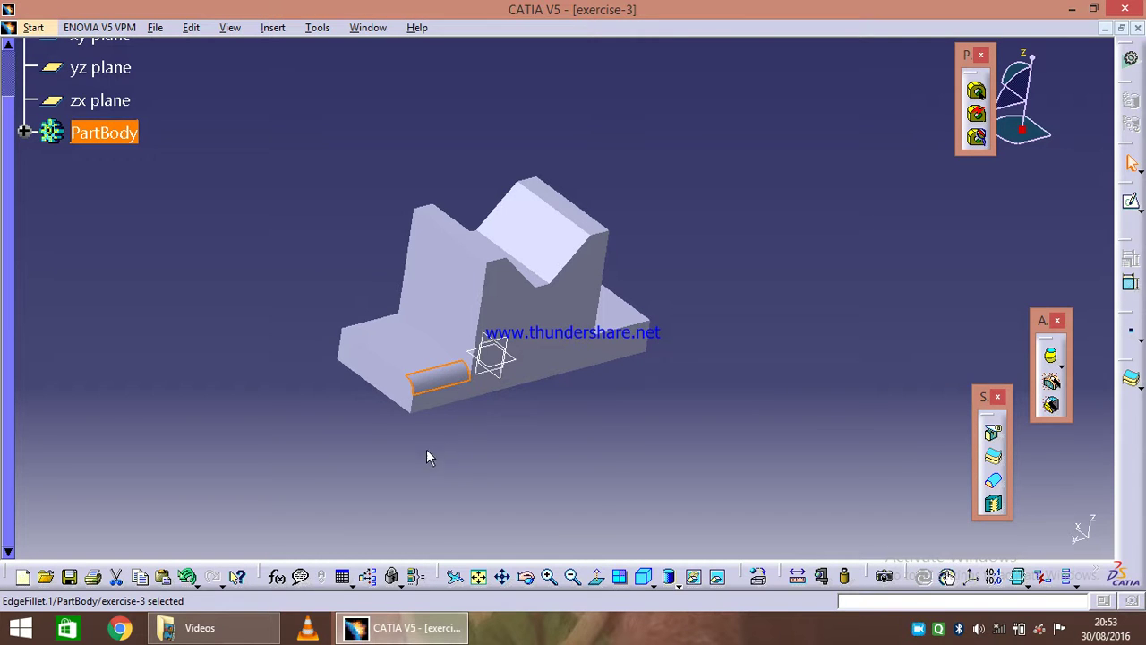
middle_drag(267, 362, 568, 340)
middle_drag(558, 289, 591, 457)
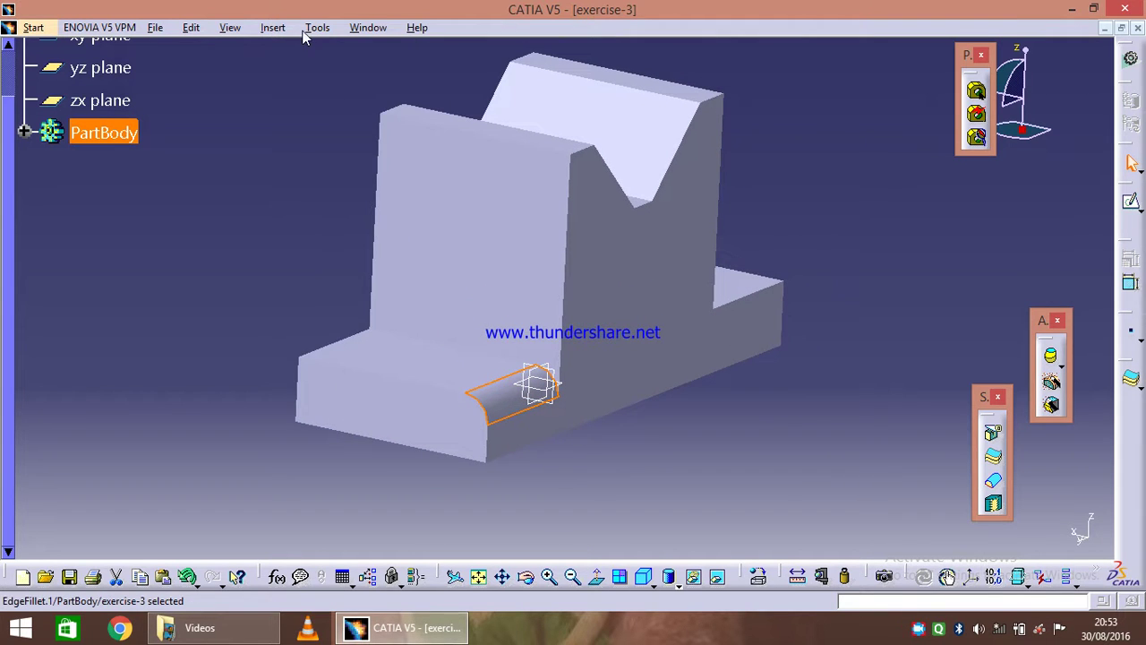
click(271, 28)
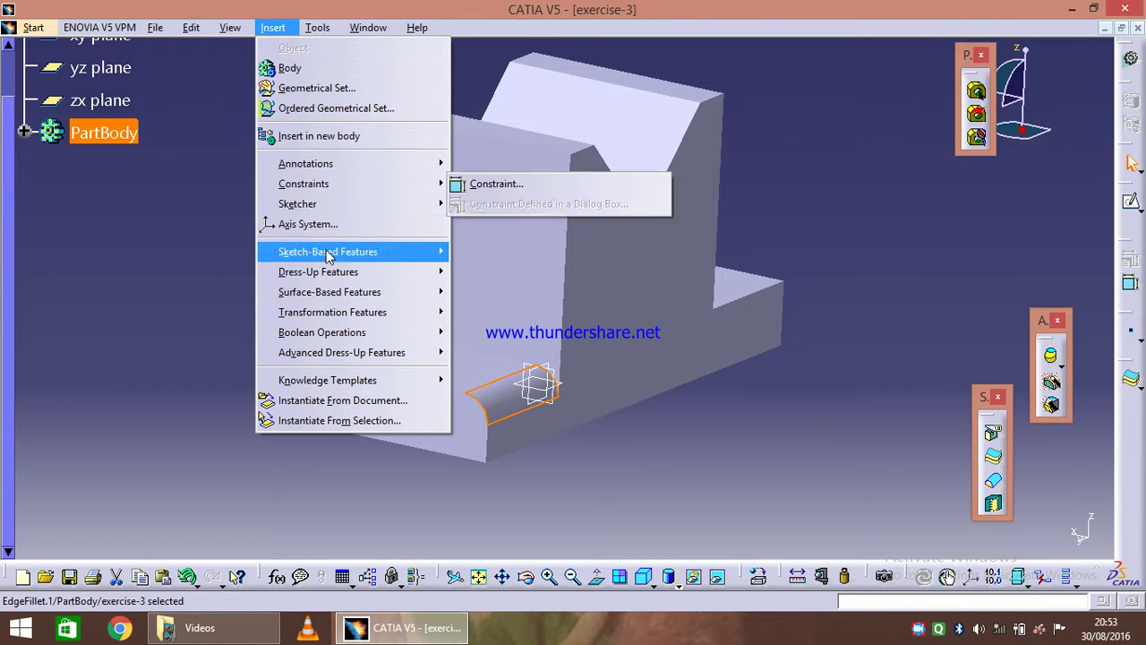
Fillet the upright's vertical corner edge at 5 mm
mouse_move(338, 277)
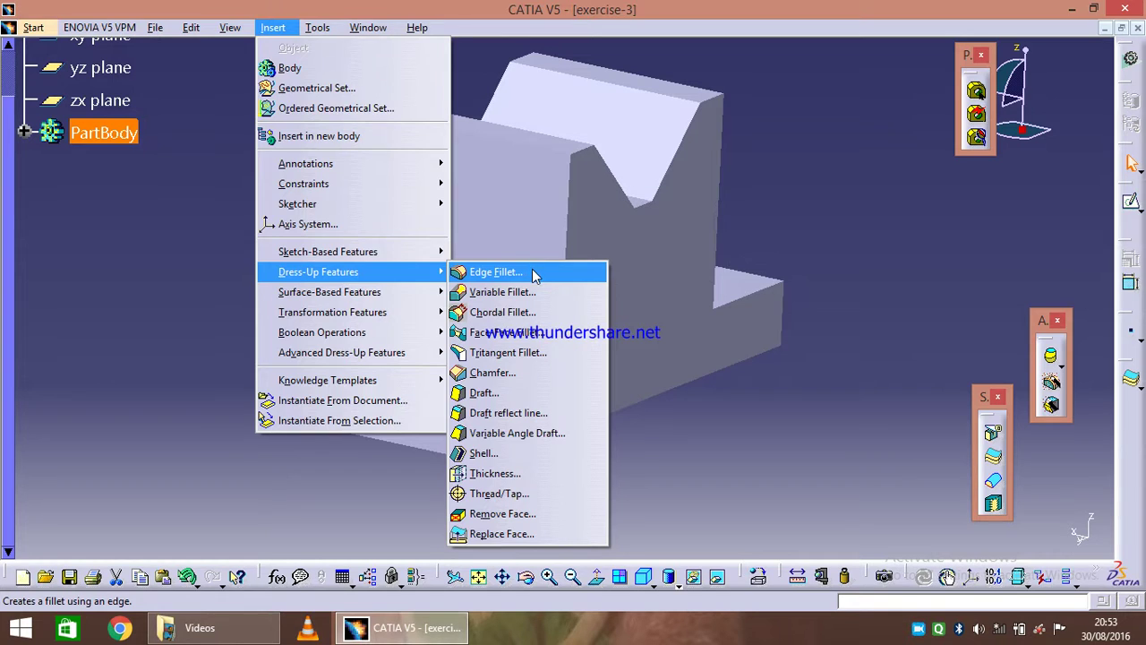
click(496, 272)
click(566, 272)
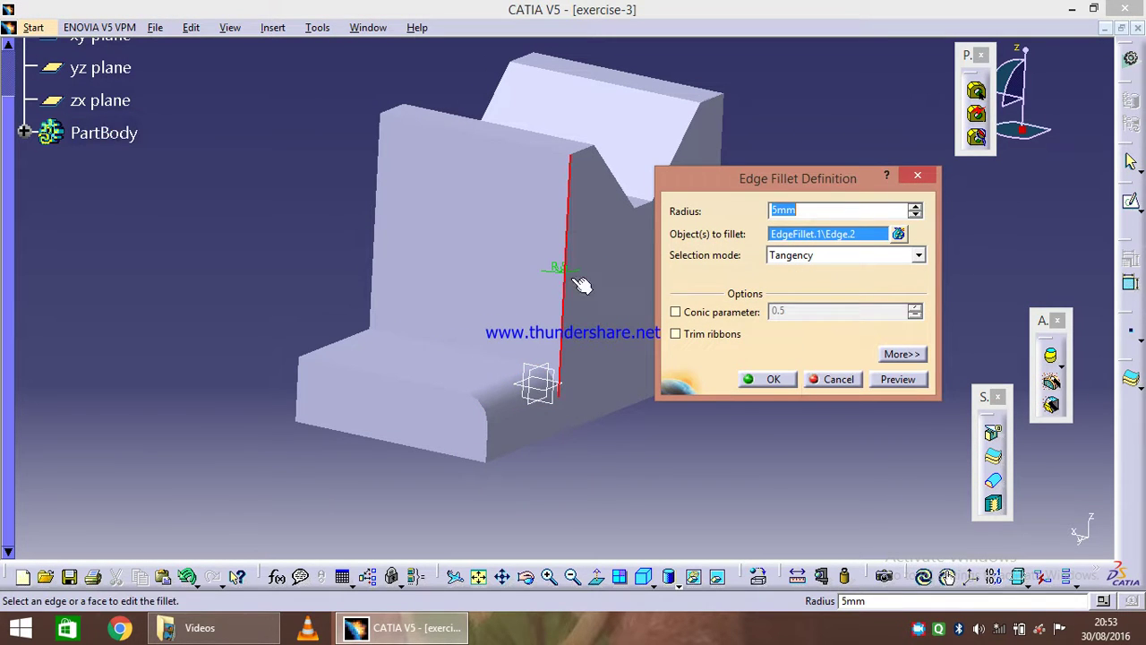
click(768, 379)
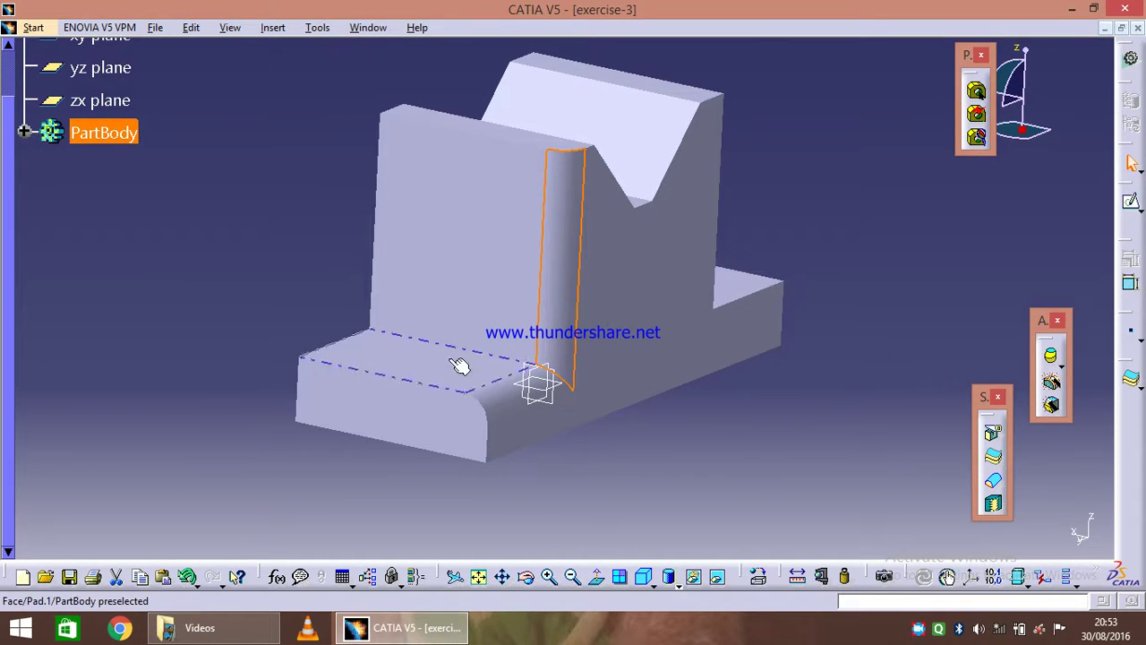
Fillet four back edges where the upright meets the base at 5 mm
click(274, 28)
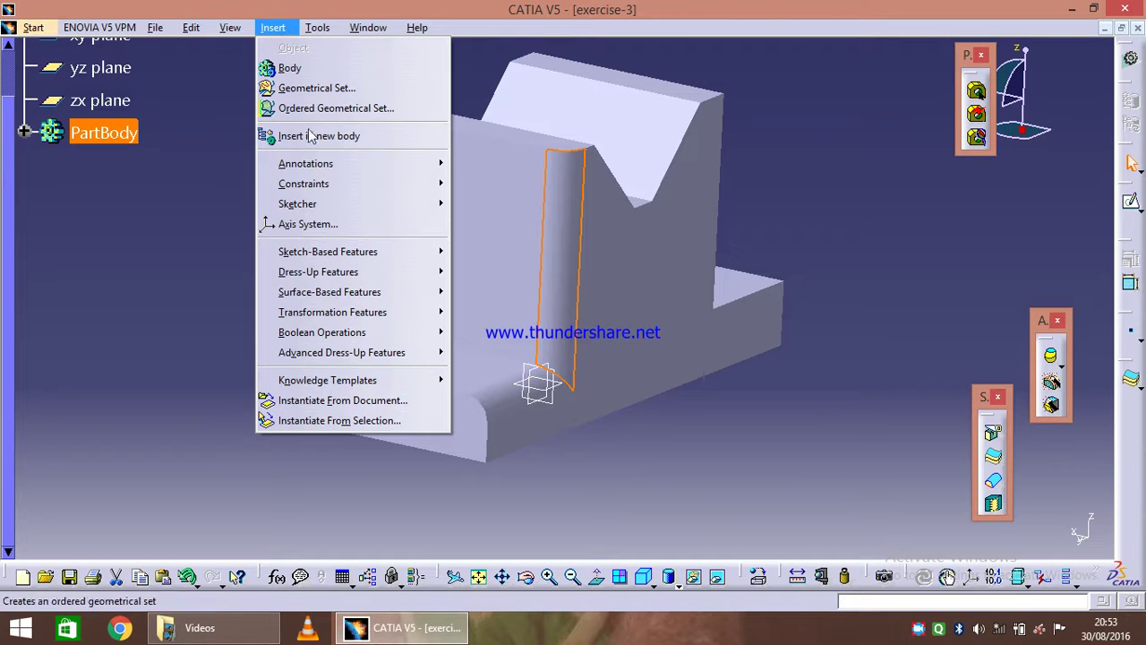
mouse_move(333, 273)
click(494, 272)
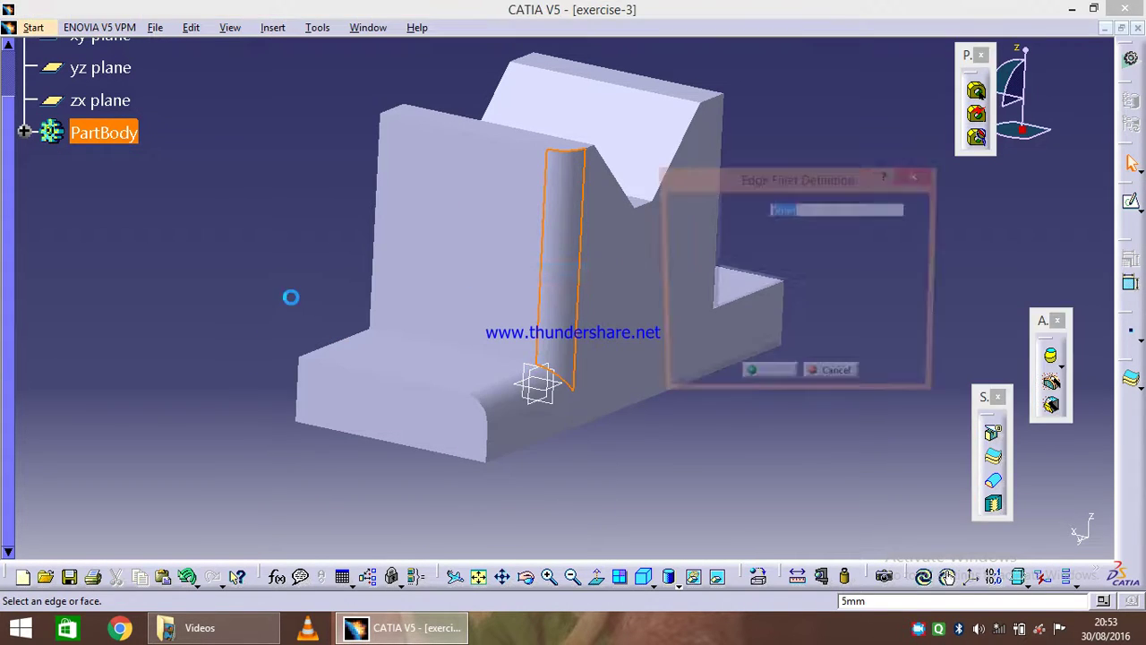
middle_drag(289, 294, 259, 320)
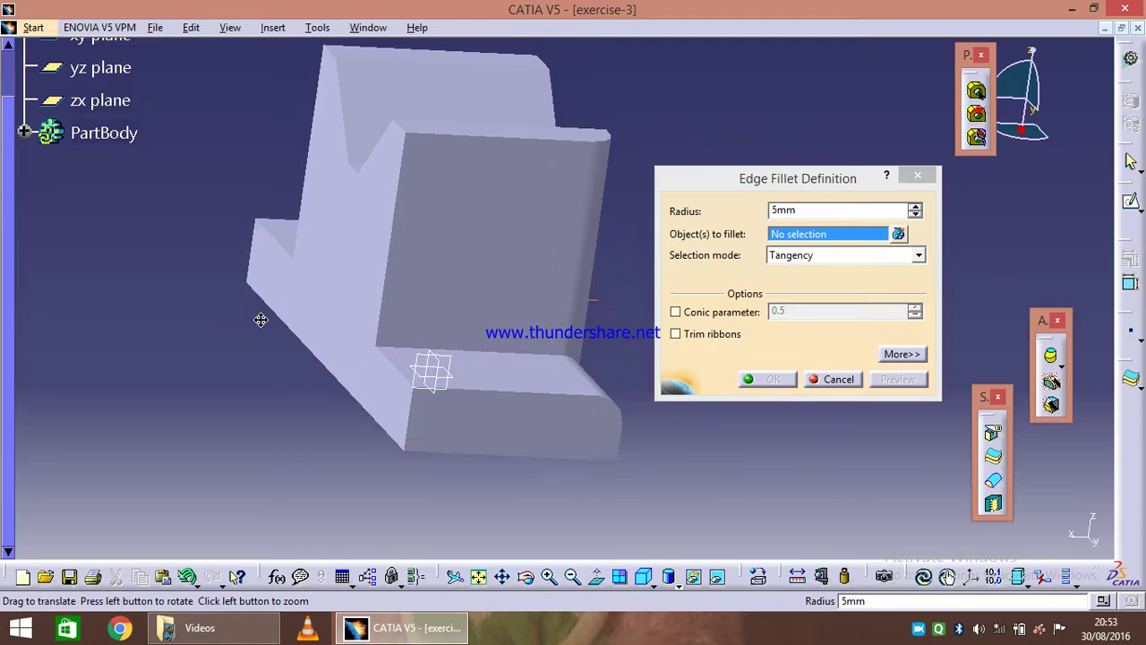
click(392, 285)
click(408, 380)
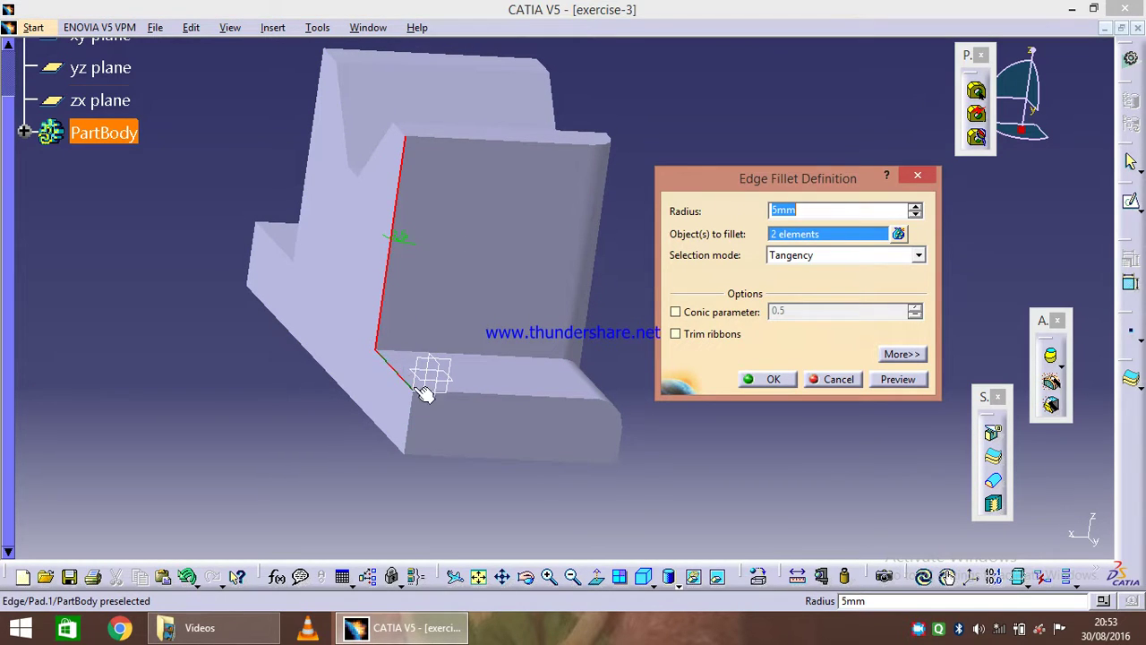
click(475, 390)
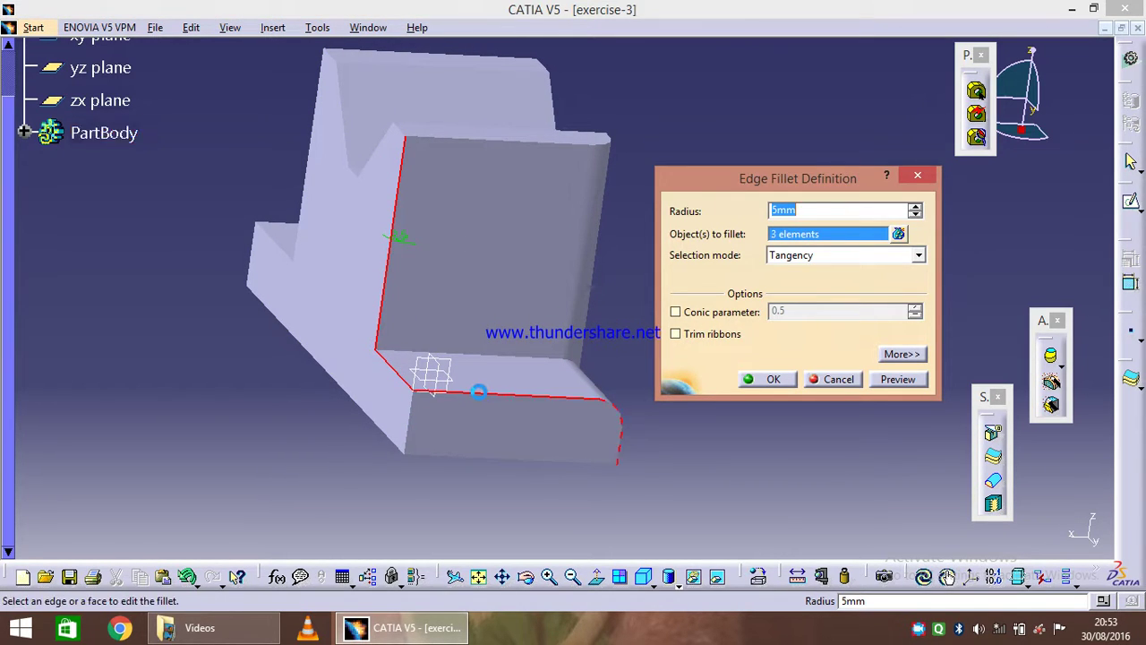
click(409, 439)
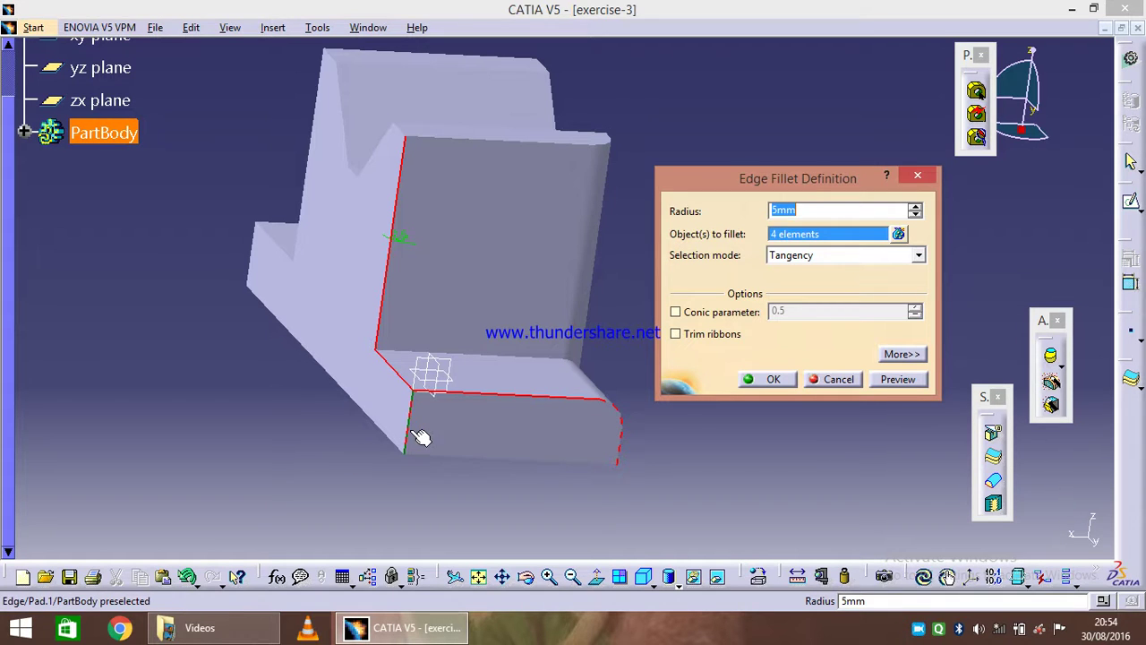
click(792, 380)
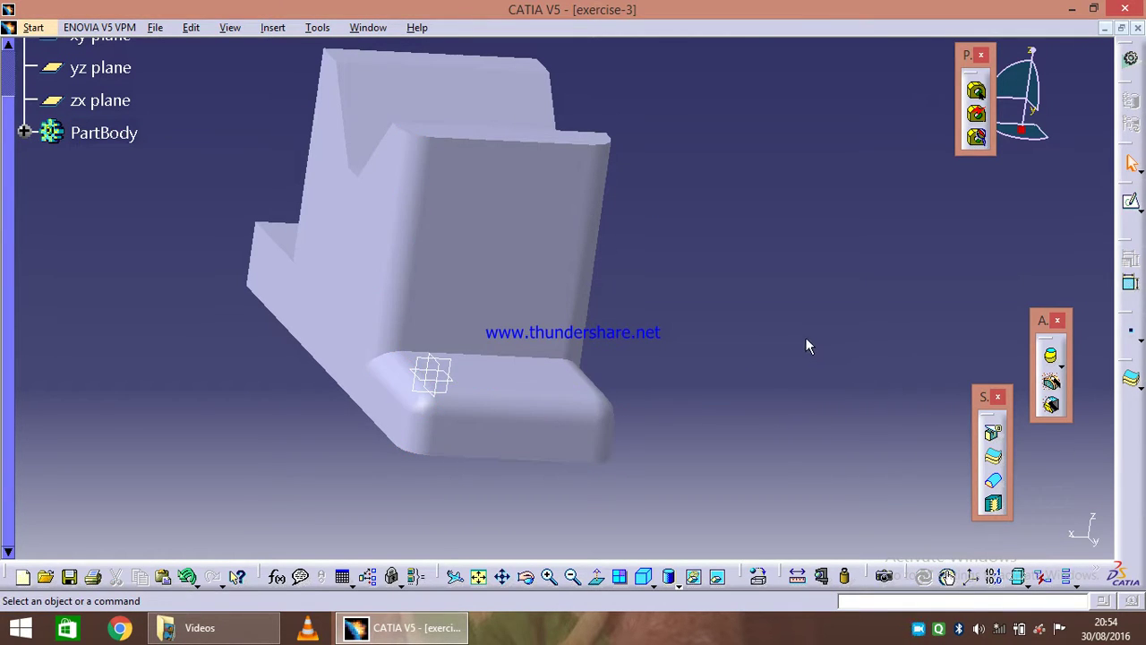
middle_drag(807, 346, 617, 332)
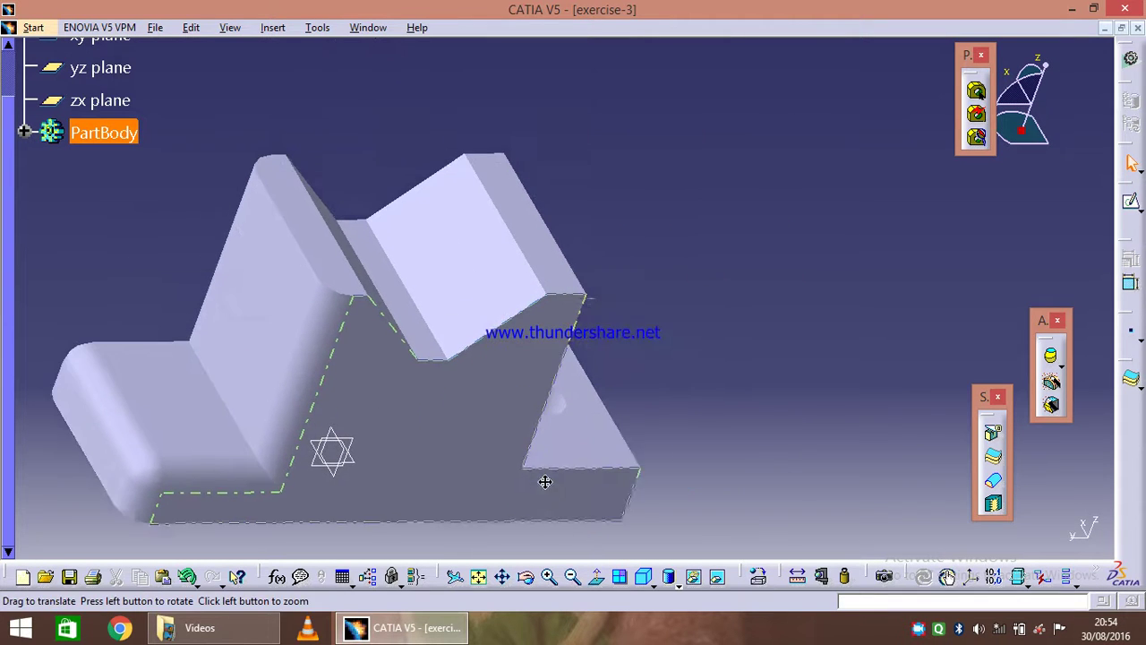
Chamfer the right flange and upright edges at length 5 mm and 45 degrees
middle_drag(713, 350, 553, 237)
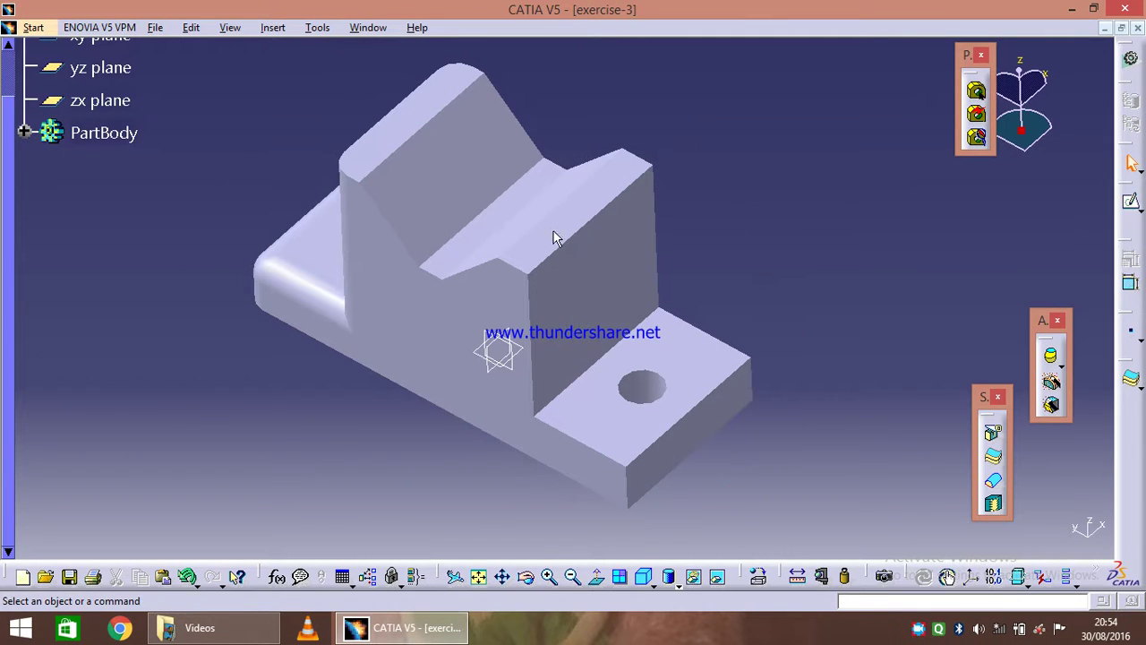
click(280, 27)
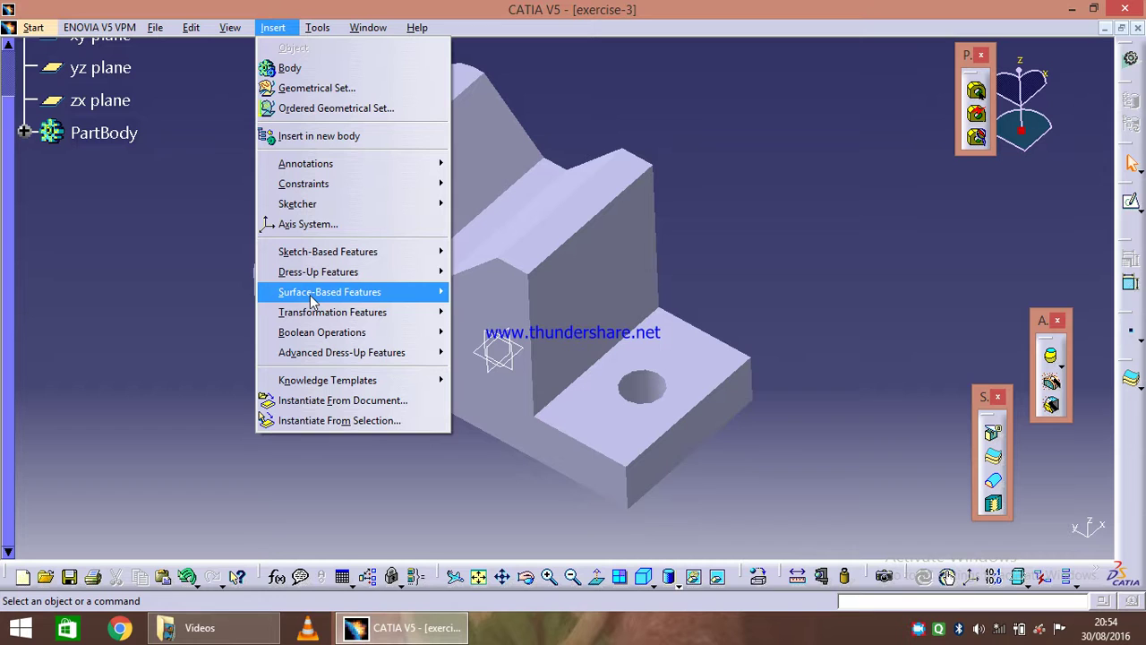
mouse_move(334, 278)
click(524, 371)
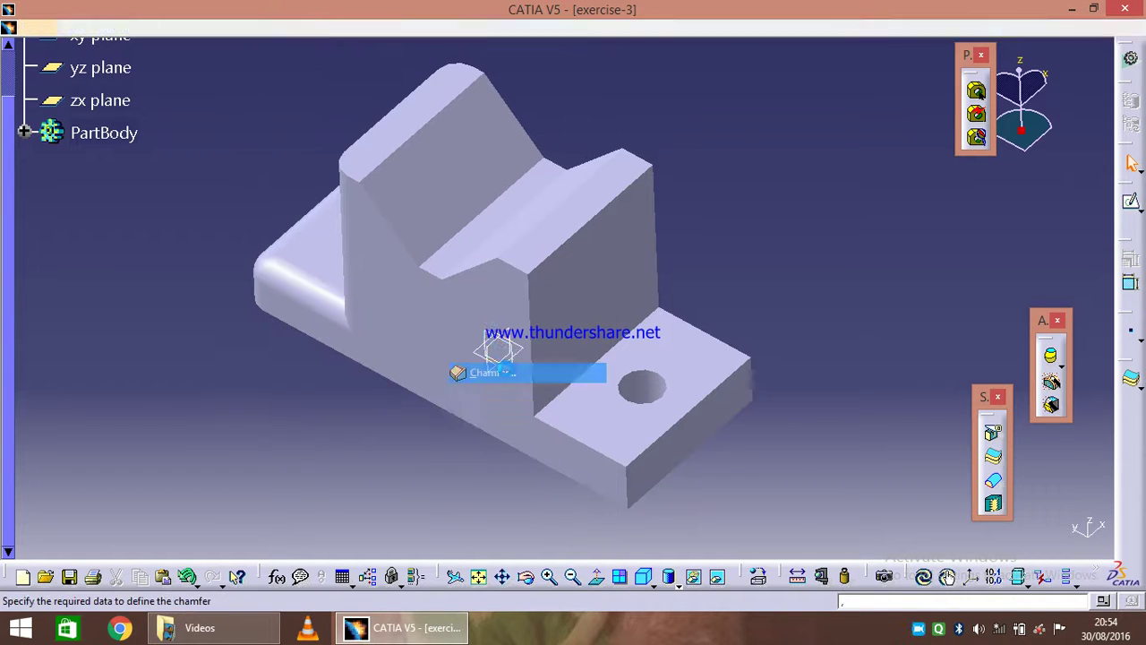
click(567, 434)
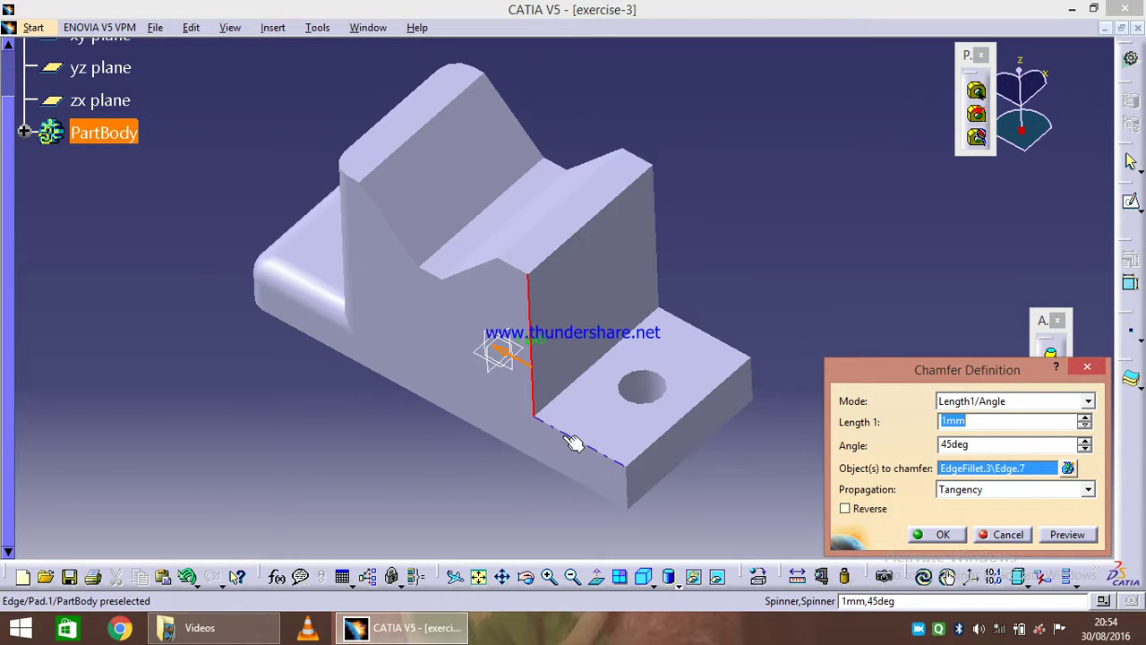
click(733, 350)
click(655, 260)
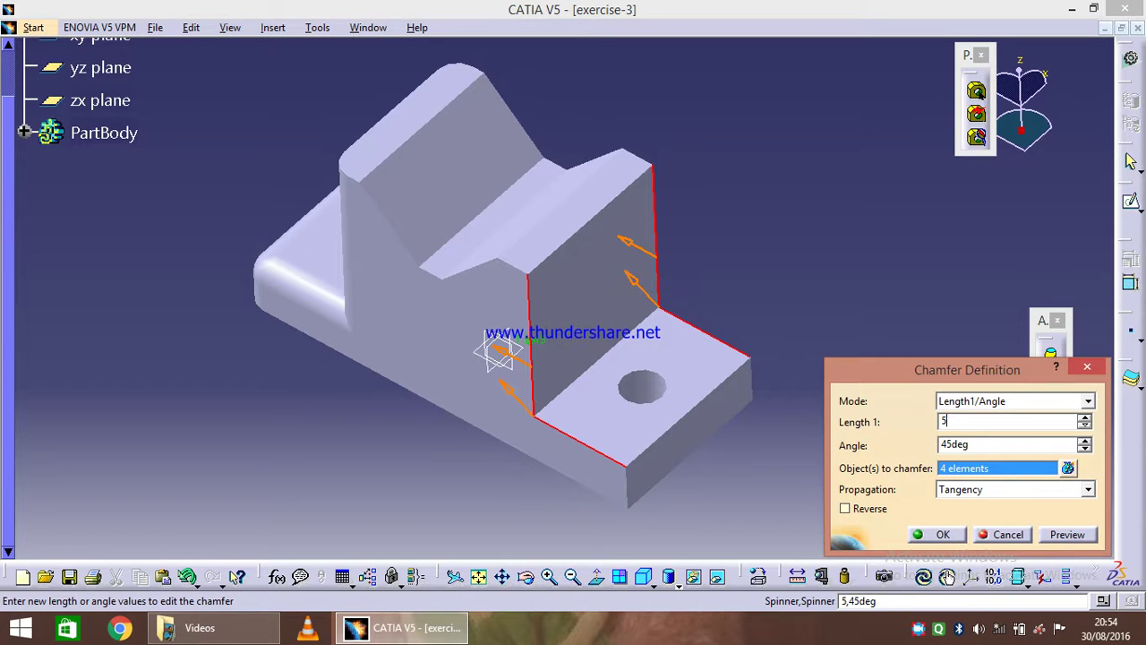
click(937, 534)
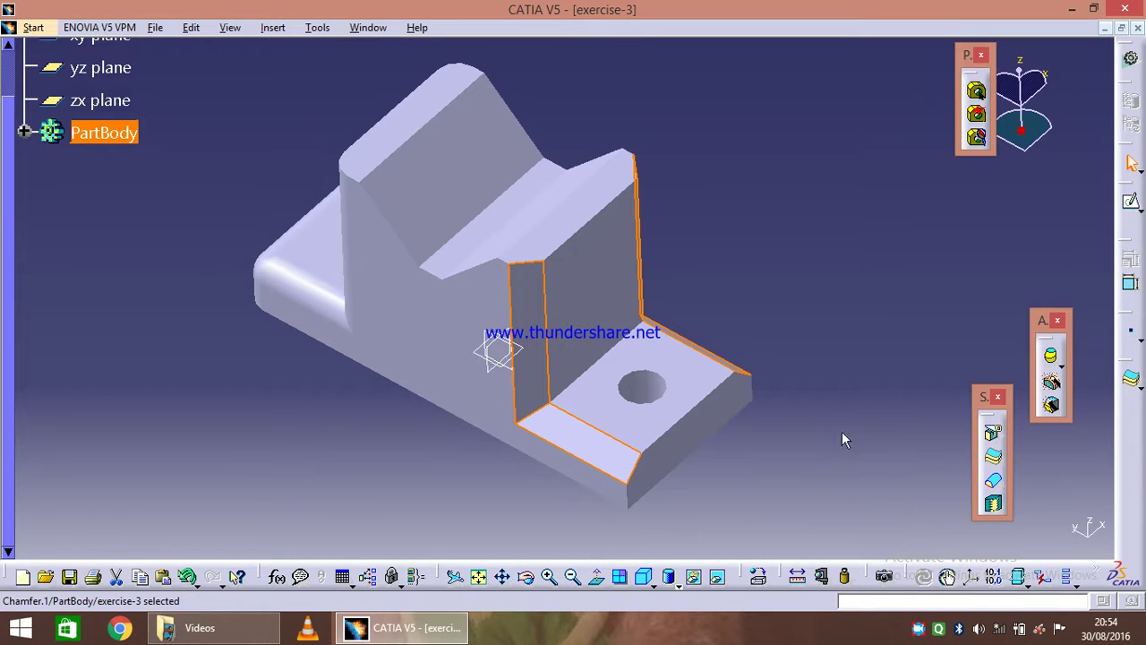
click(804, 353)
middle_drag(804, 353, 569, 355)
Zoom the part to fit and split the display into isometric, top, front and side views
middle_drag(574, 470, 584, 394)
scroll(154, 333, down, 2)
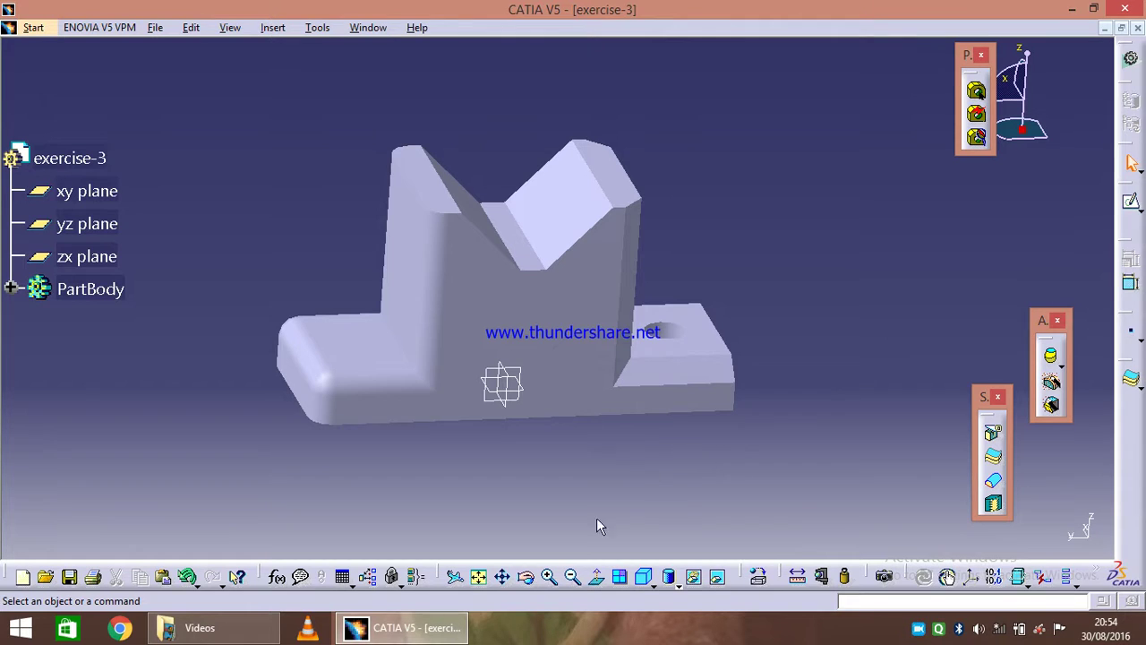
click(620, 578)
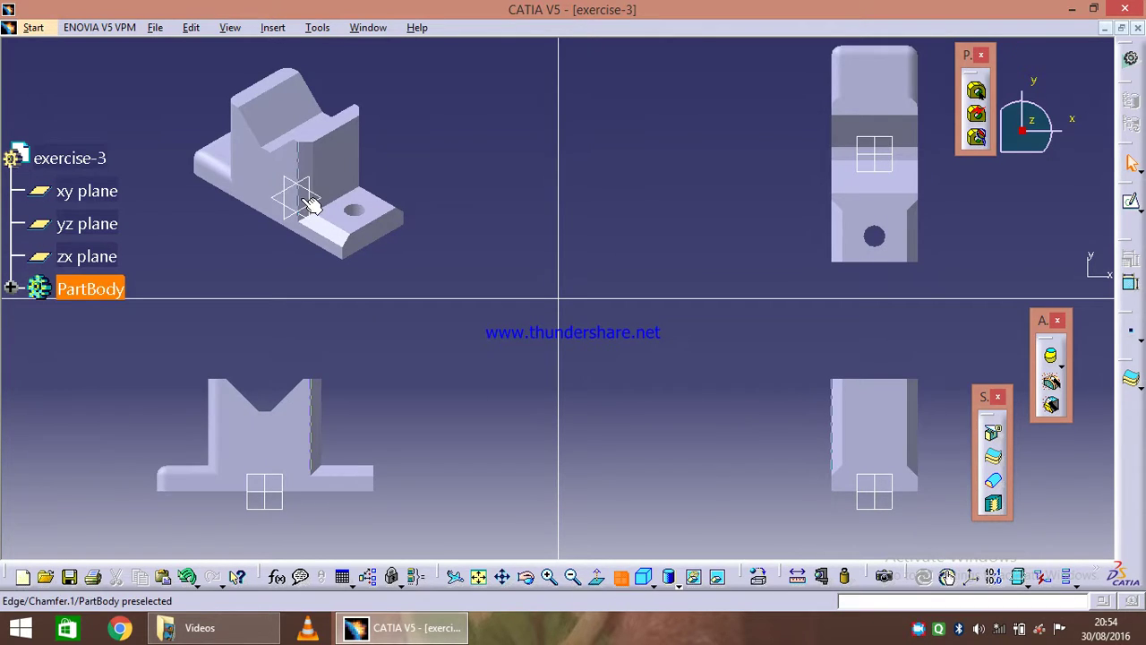